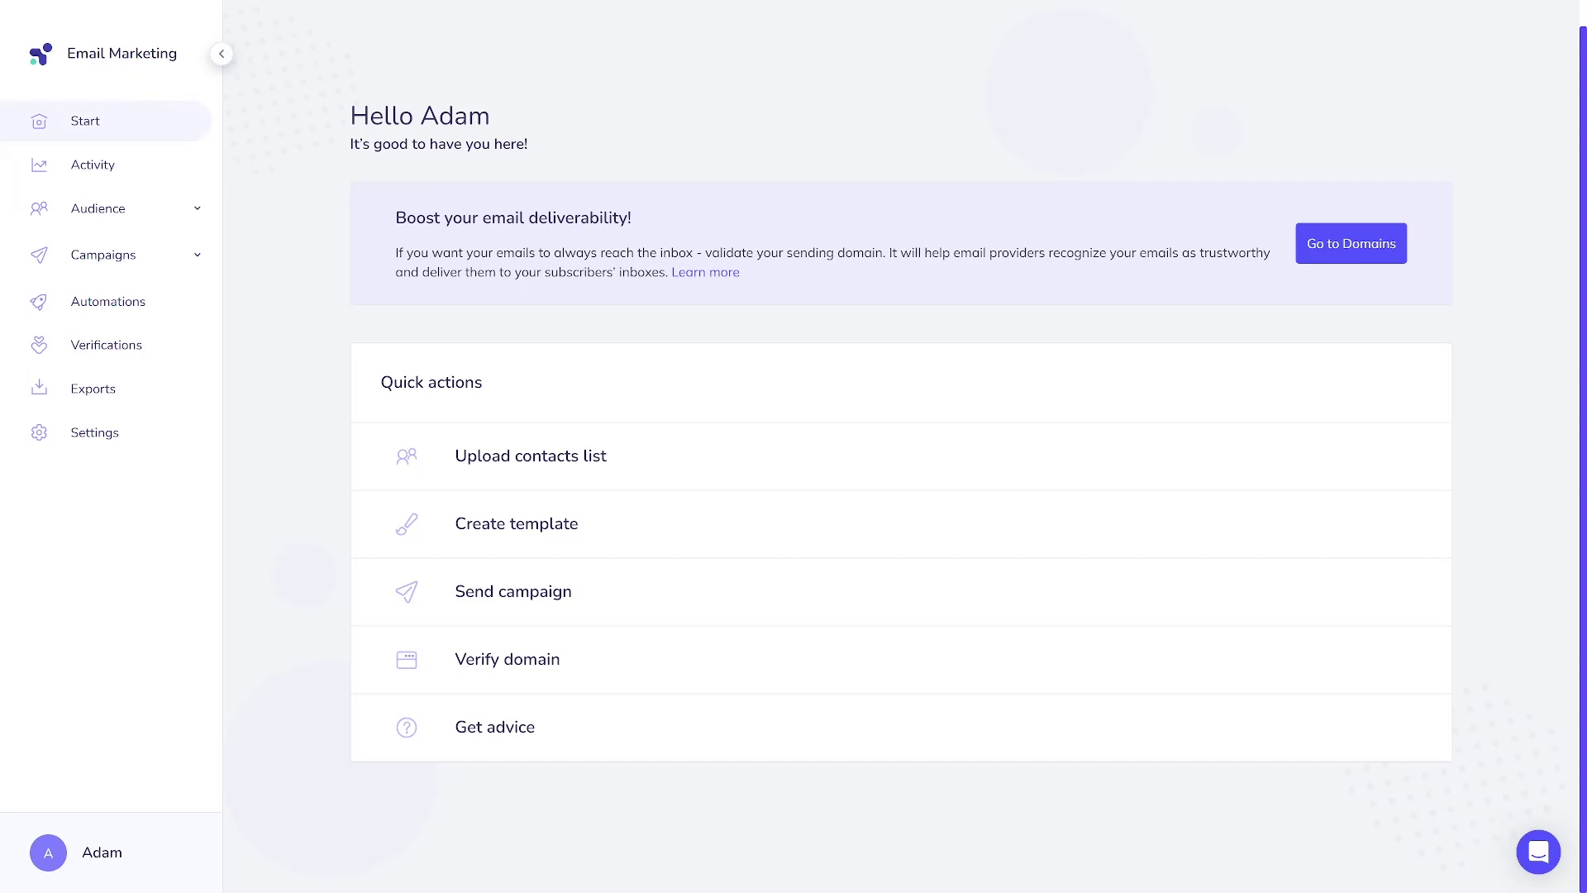
pyautogui.tripleClick(122, 53)
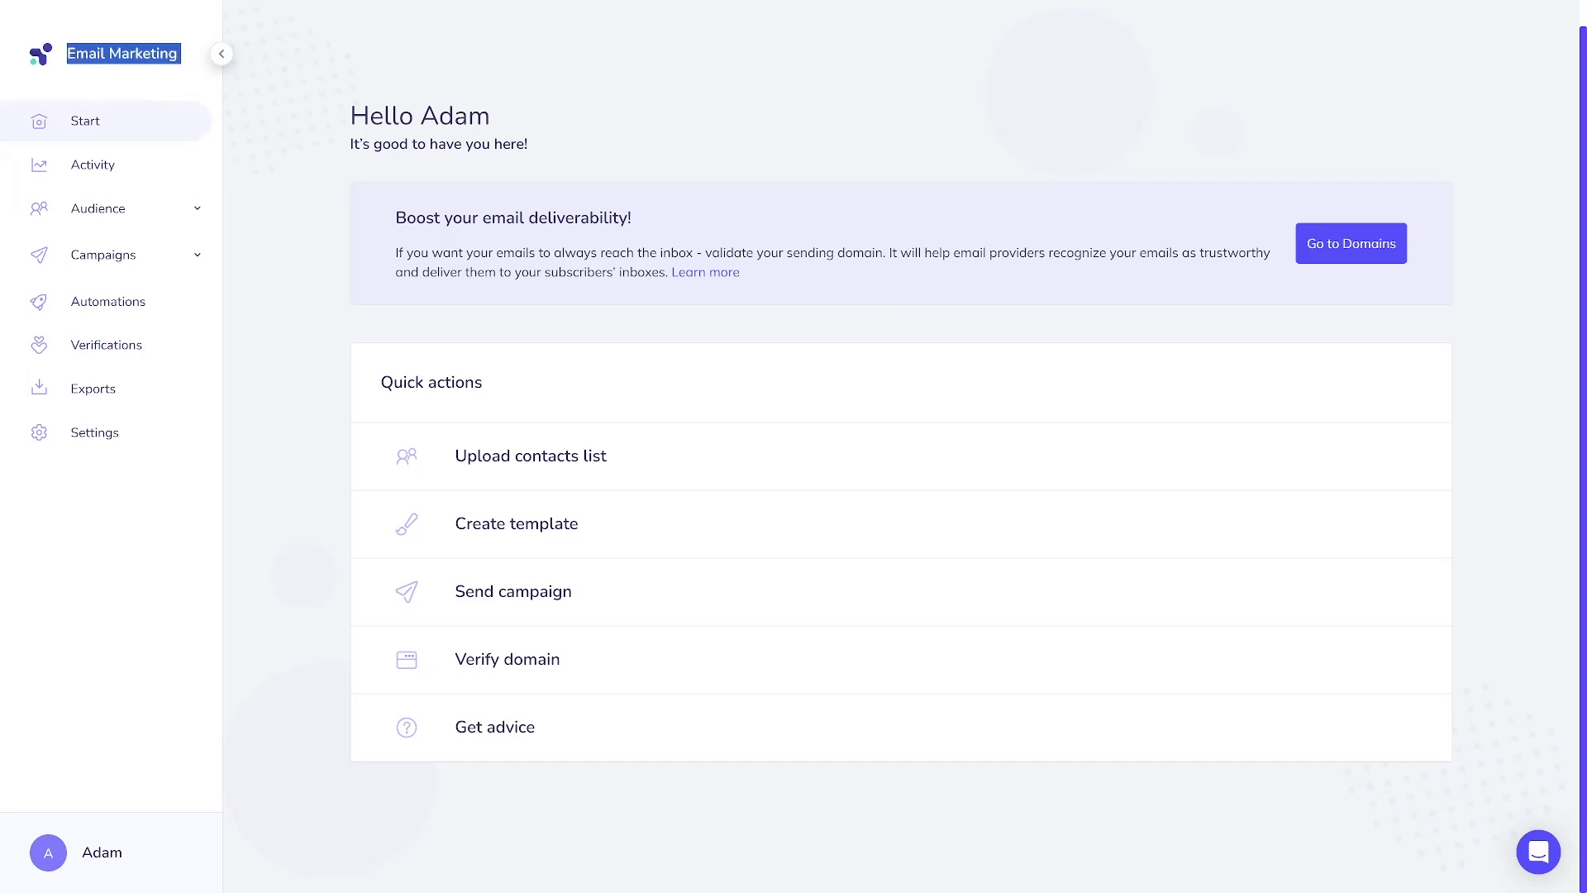
pyautogui.click(171, 81)
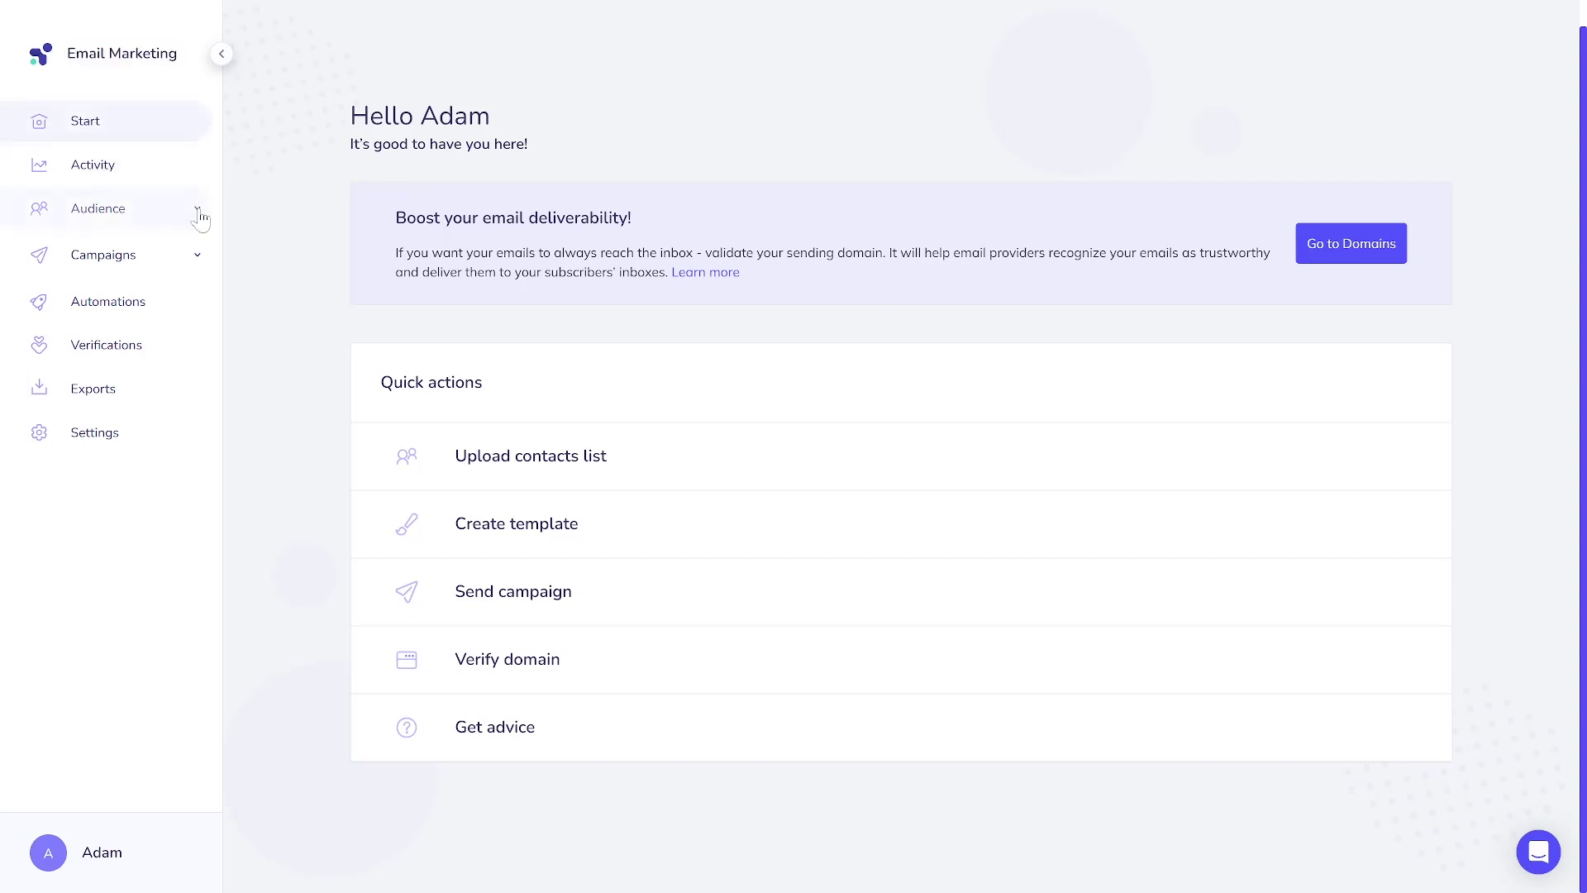
# - Go to the audience forms and start a new inline form with the new form creator
pyautogui.click(199, 216)
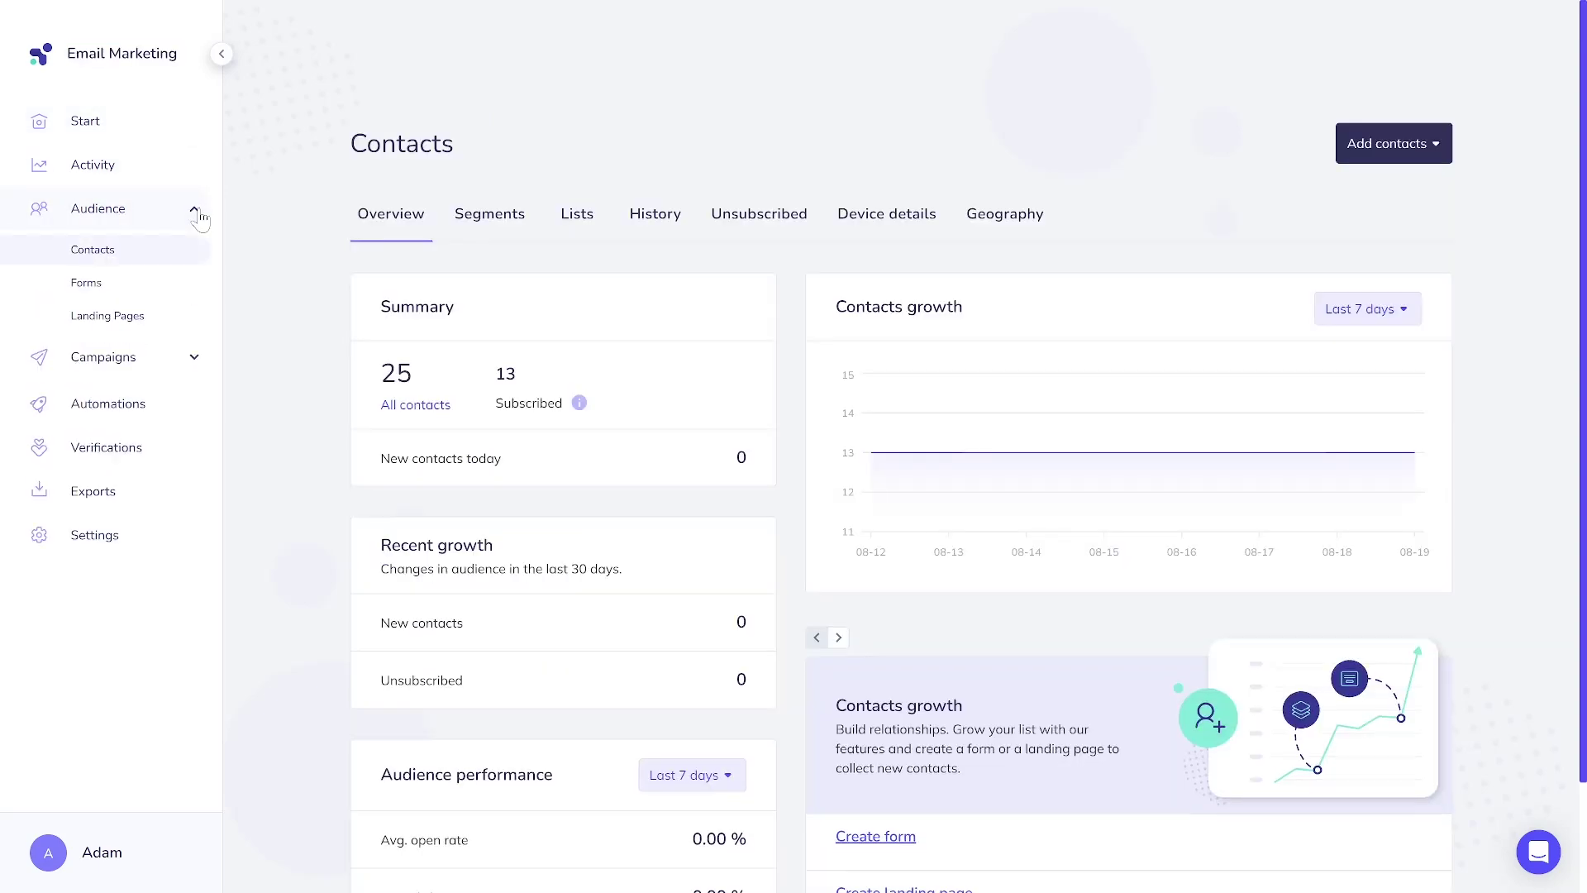
pyautogui.click(174, 289)
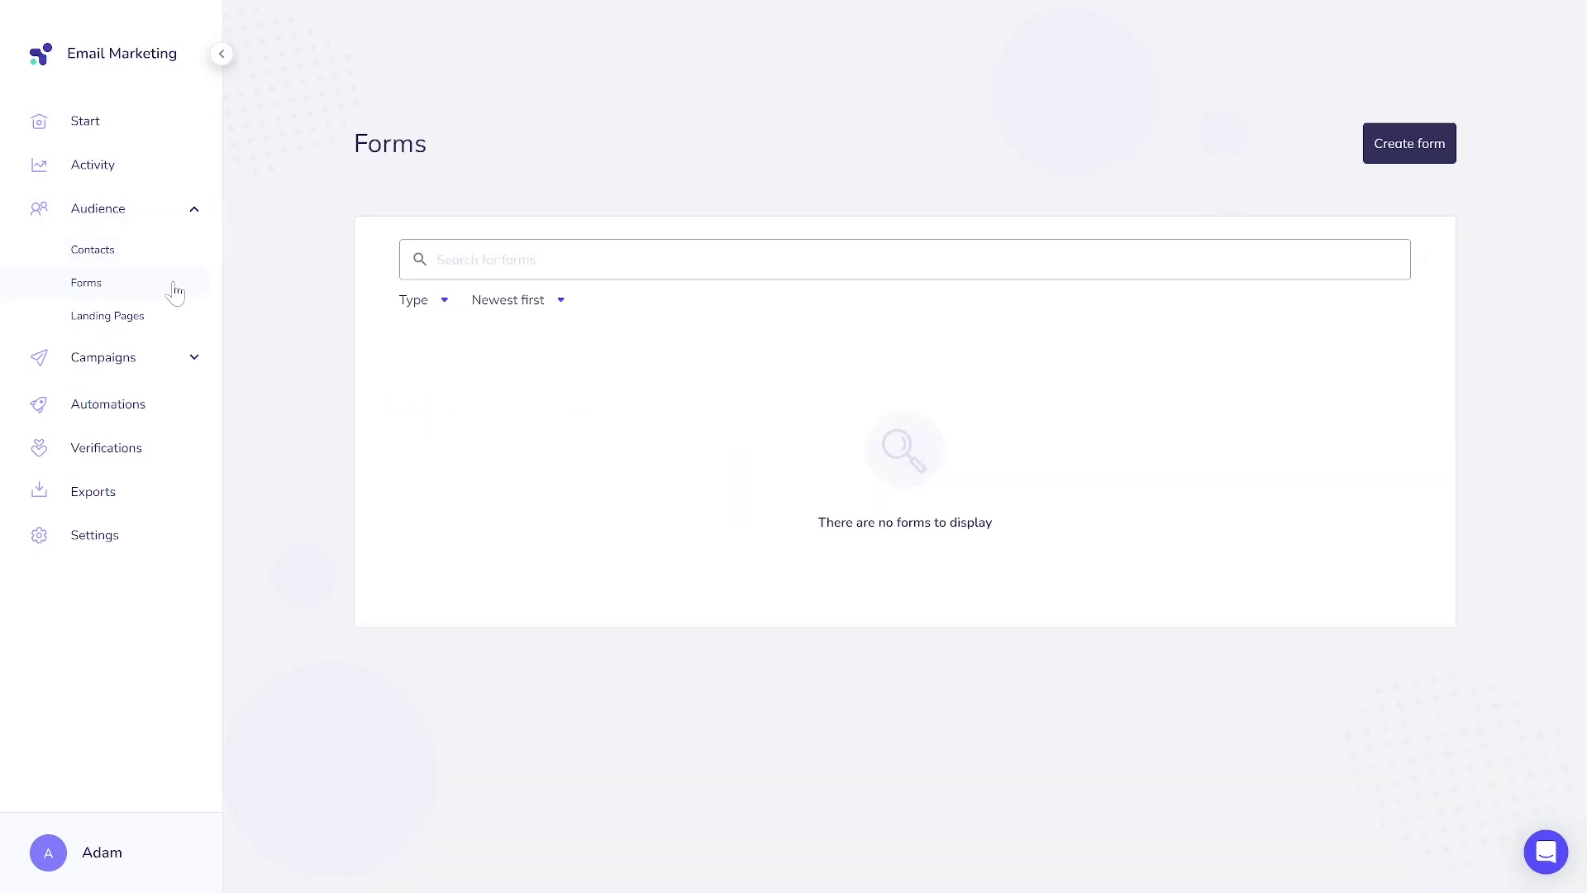
pyautogui.click(1380, 153)
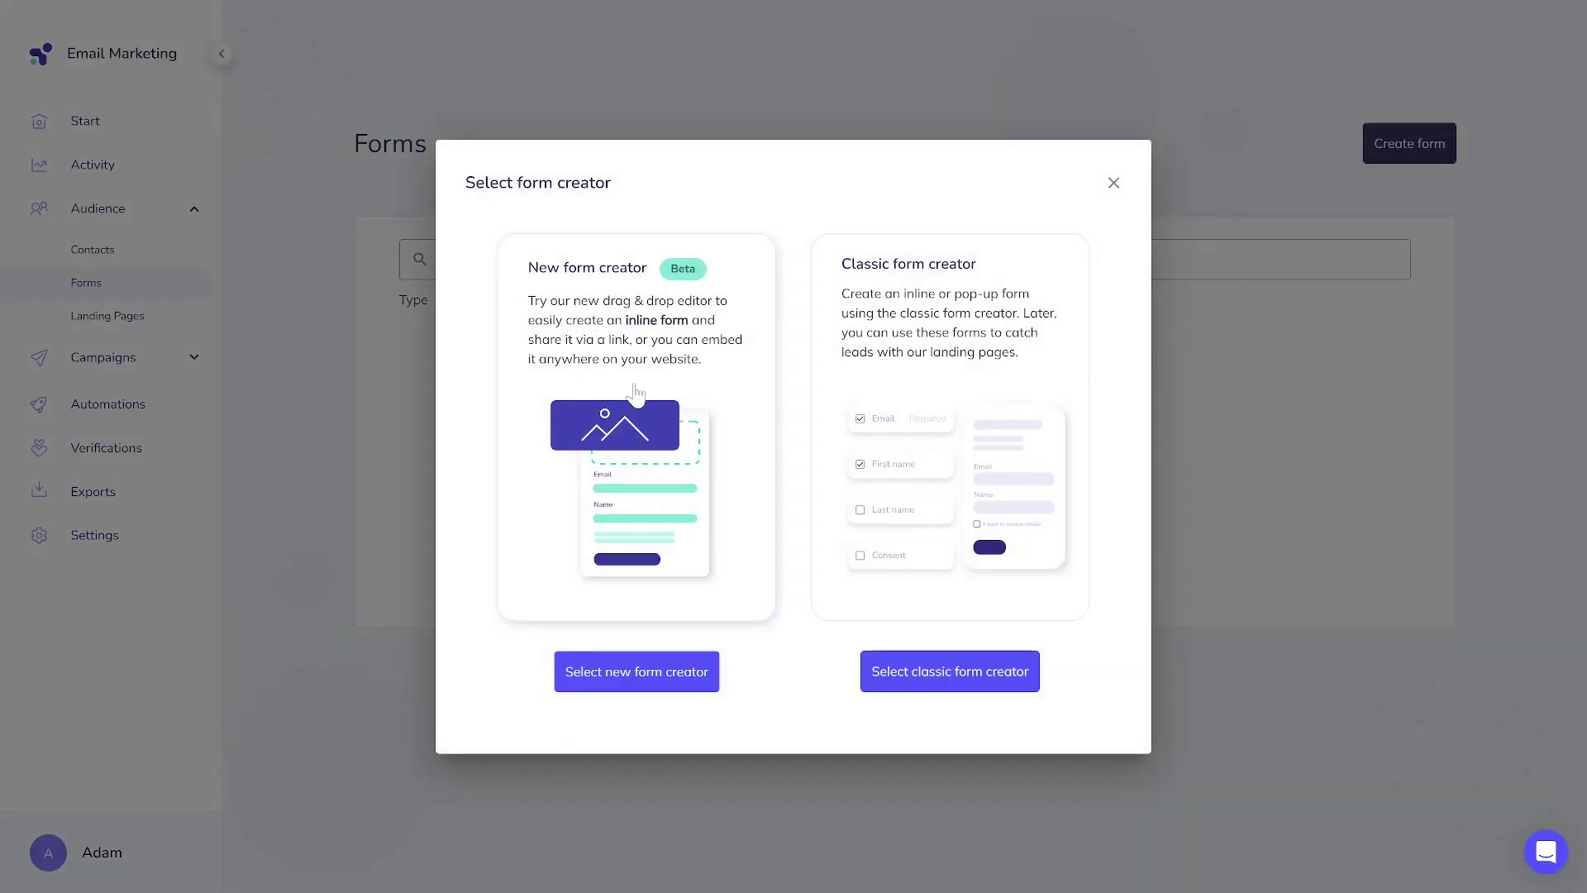
pyautogui.click(668, 396)
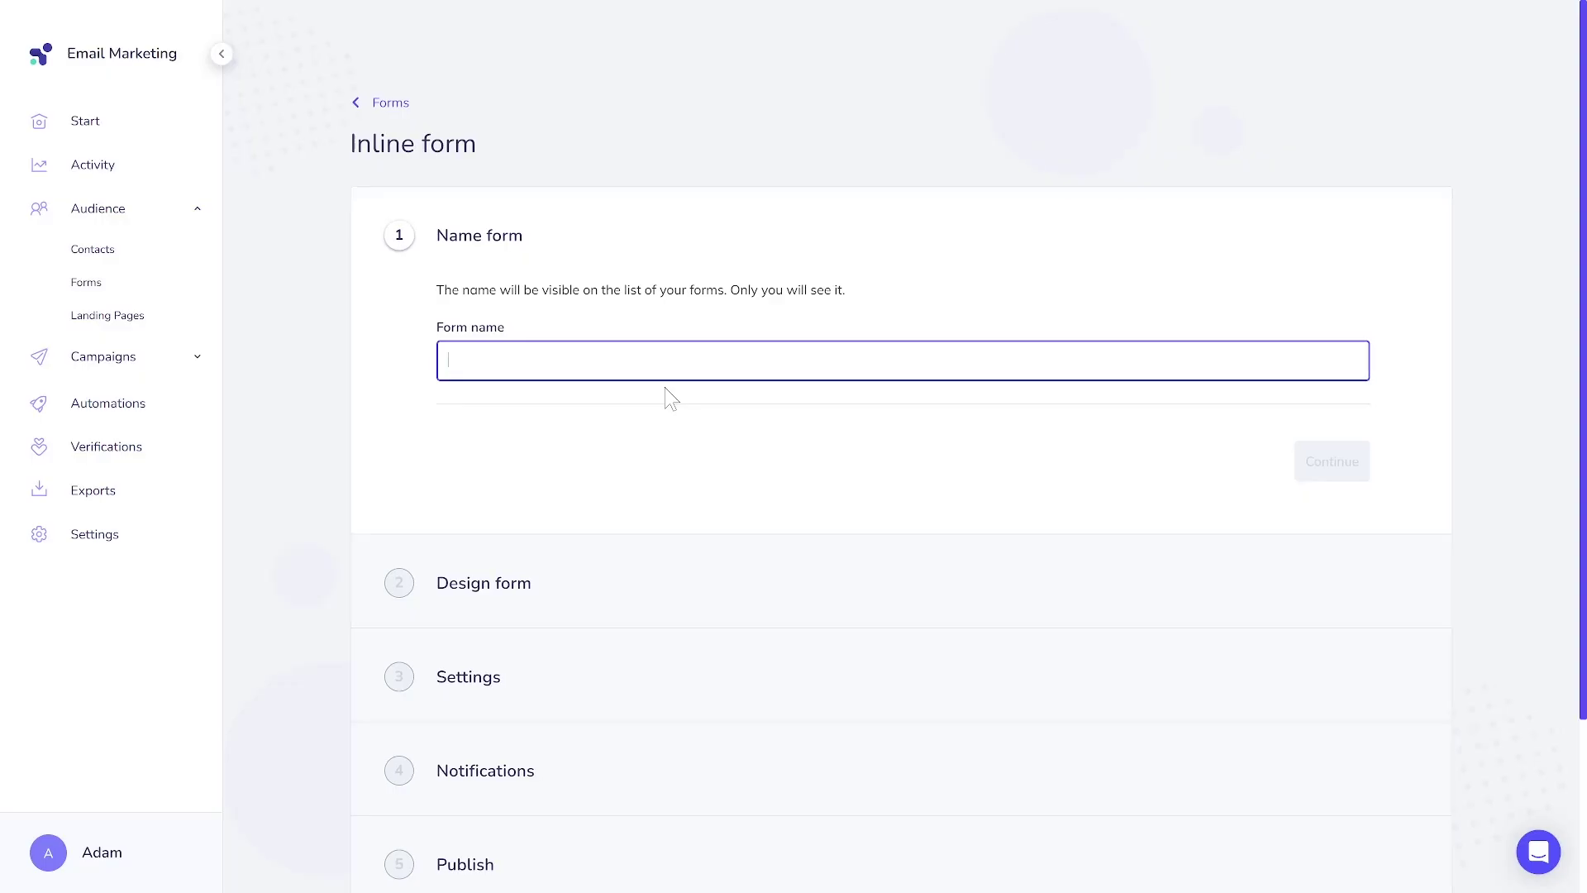
# - Name the form "Tutorial form" and choose to design it from scratch
pyautogui.scroll(-3, 665, 389)
pyautogui.scroll(3, 665, 388)
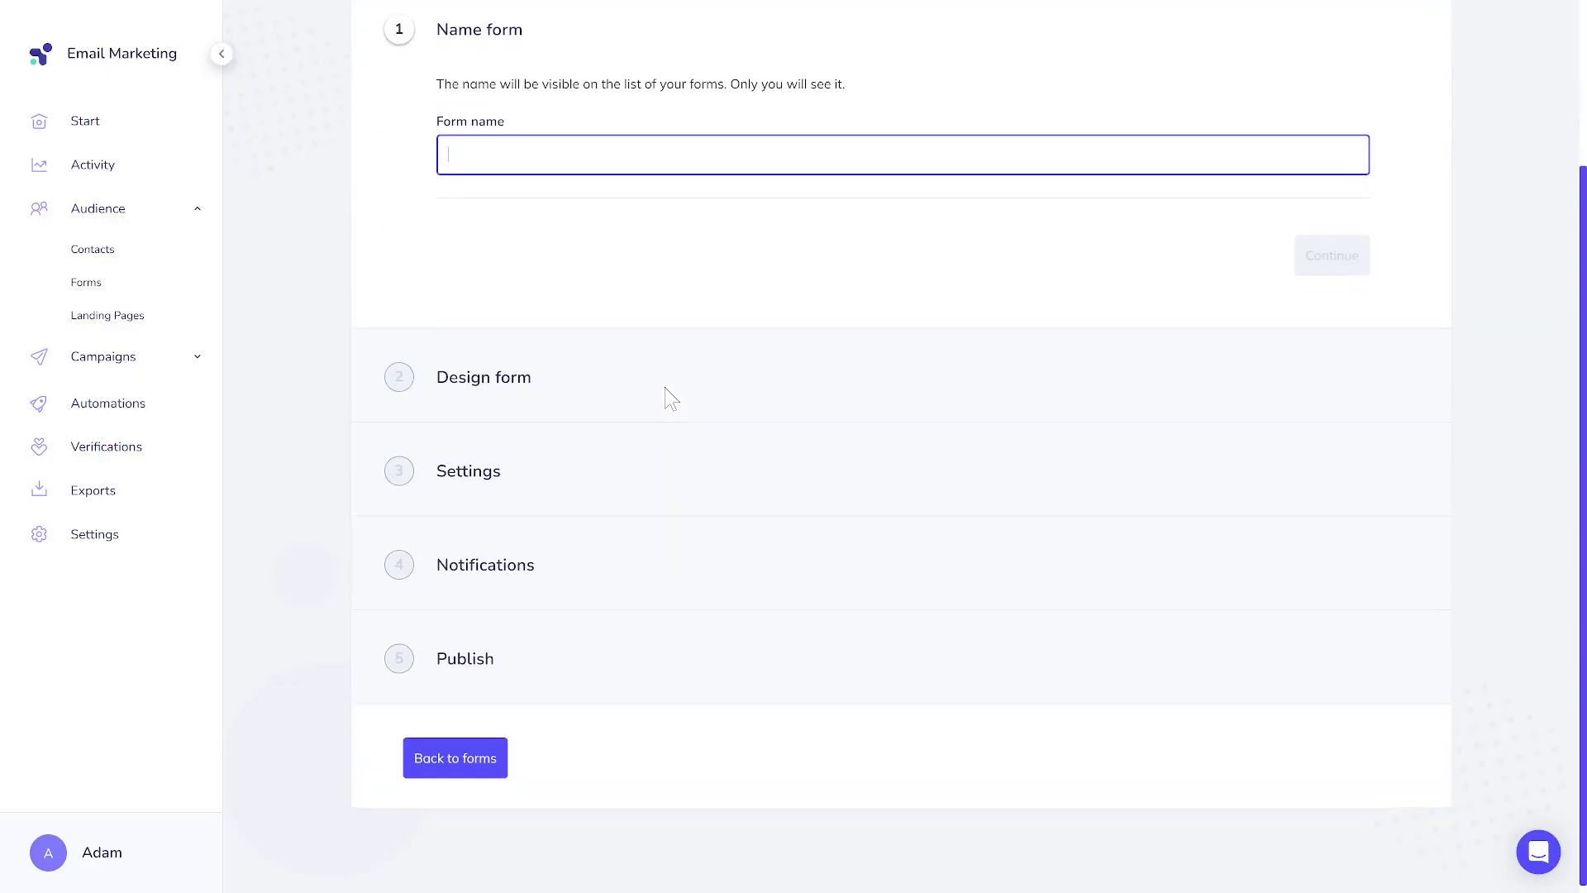
pyautogui.scroll(1, 671, 398)
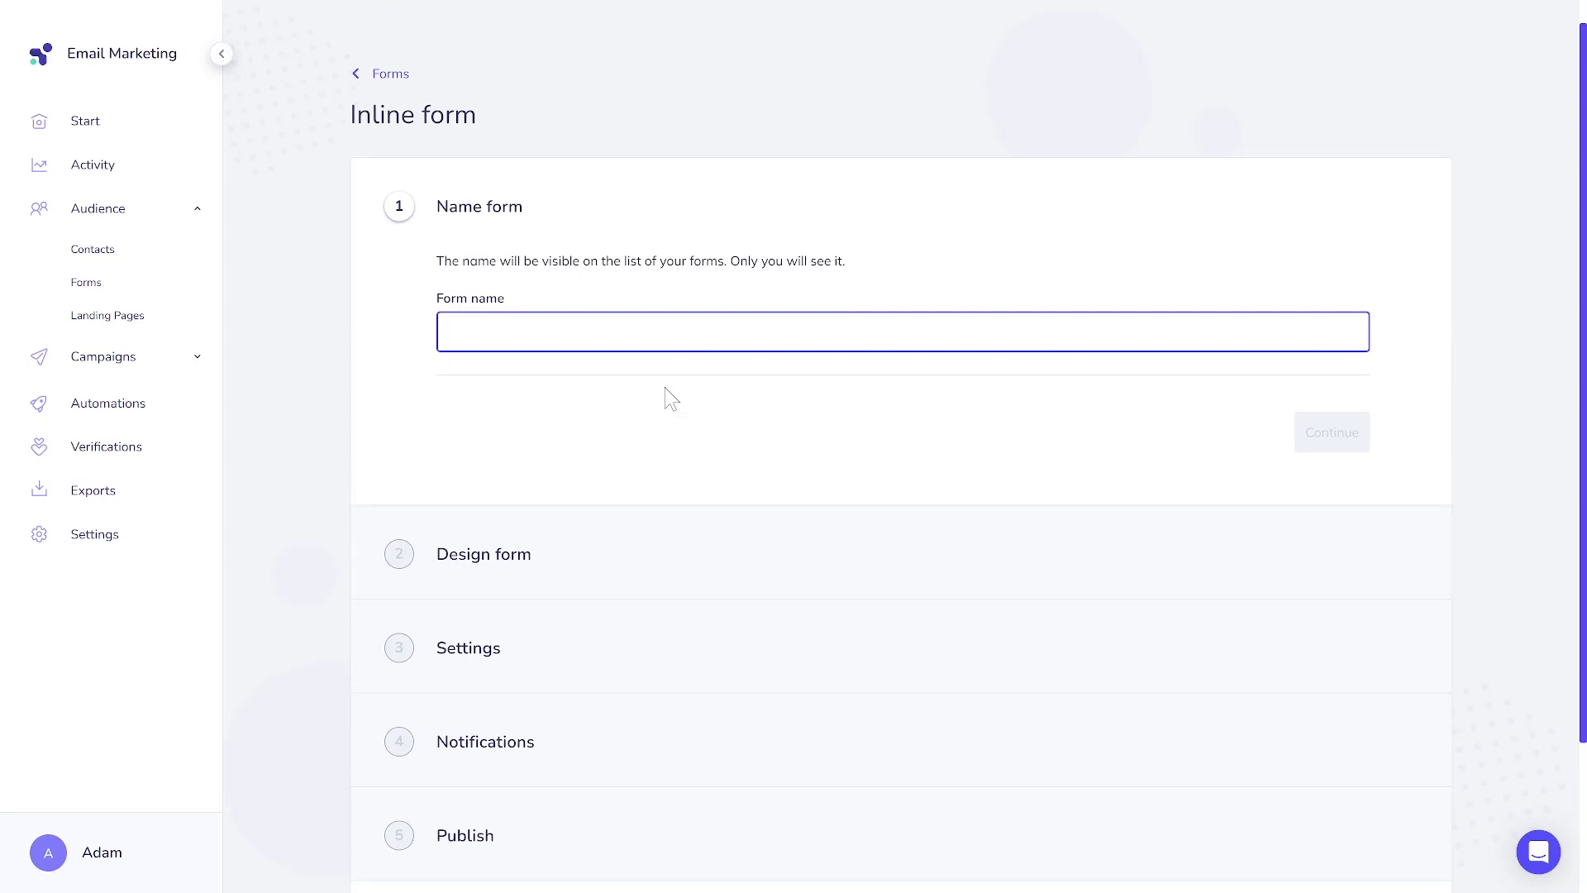
pyautogui.write('Tutorial form')
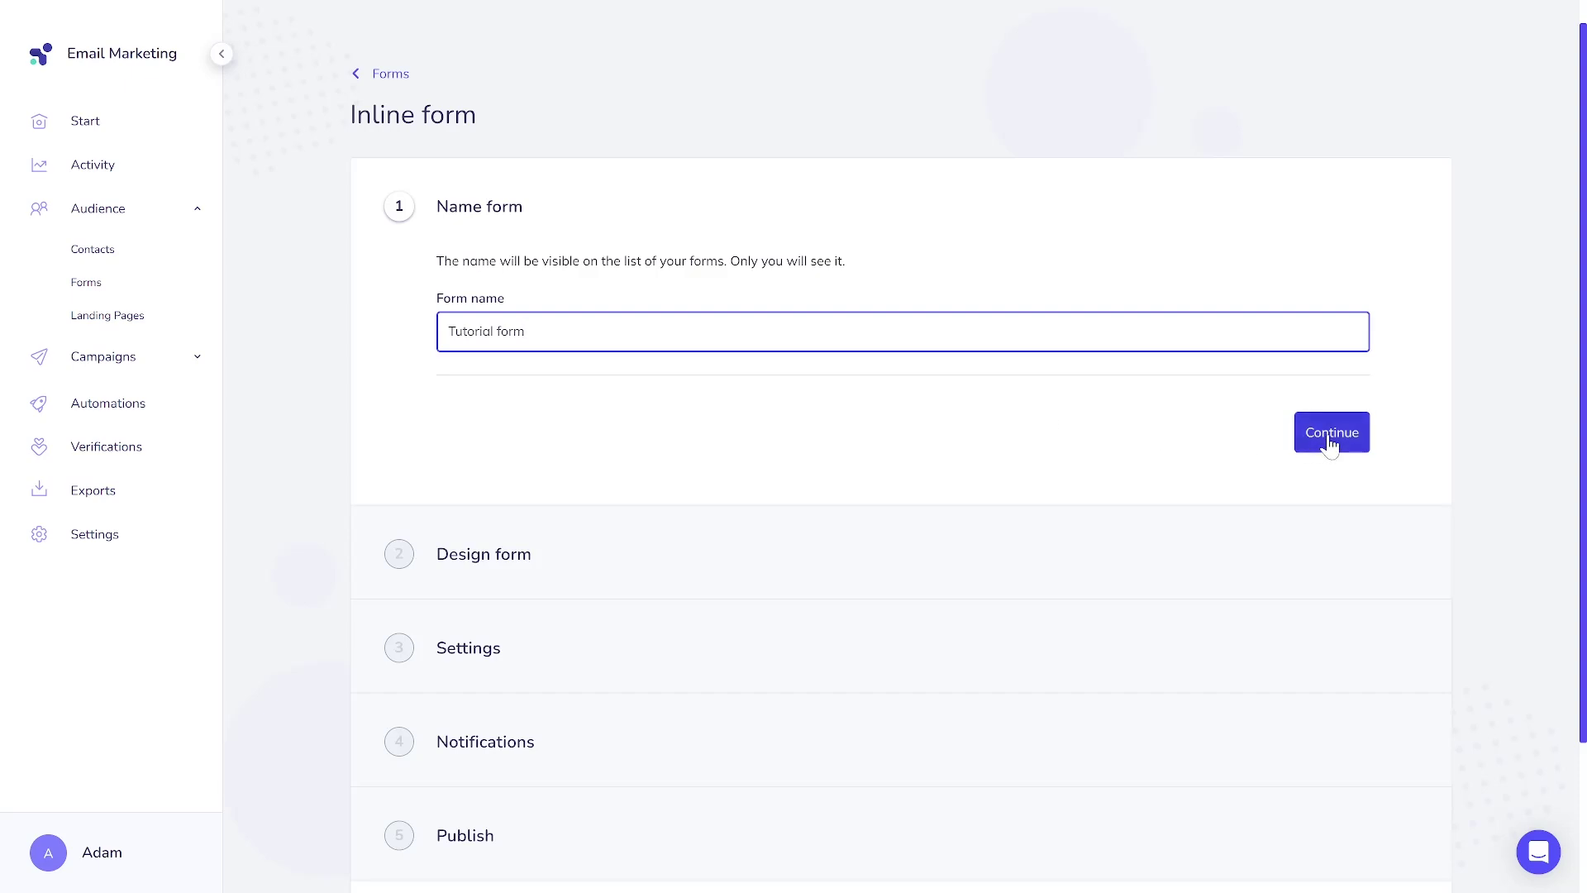
pyautogui.click(1328, 444)
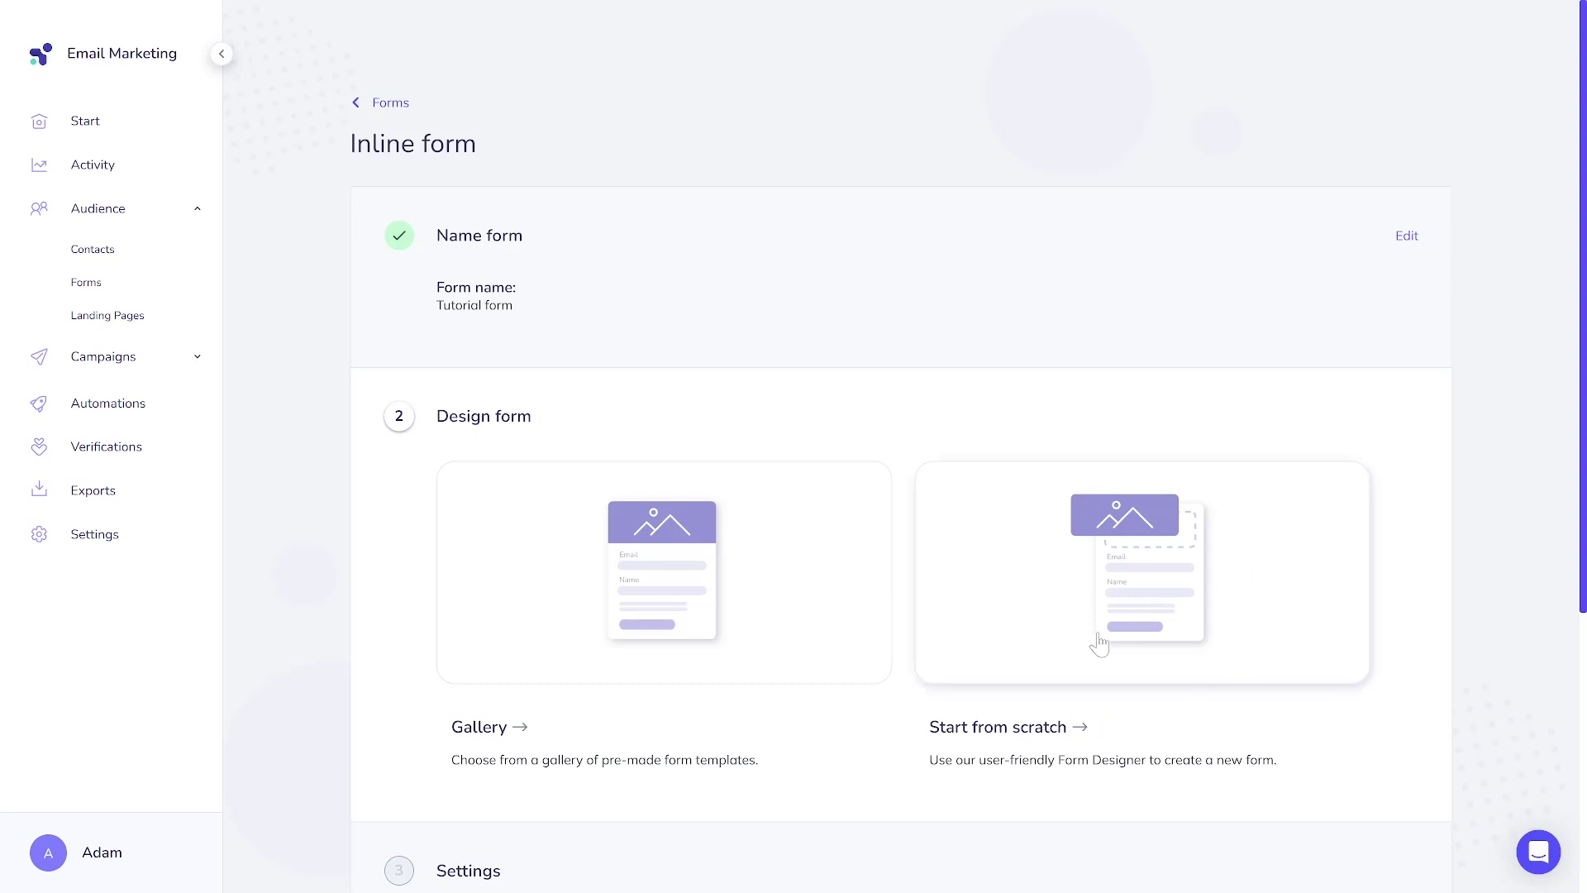
pyautogui.click(1276, 633)
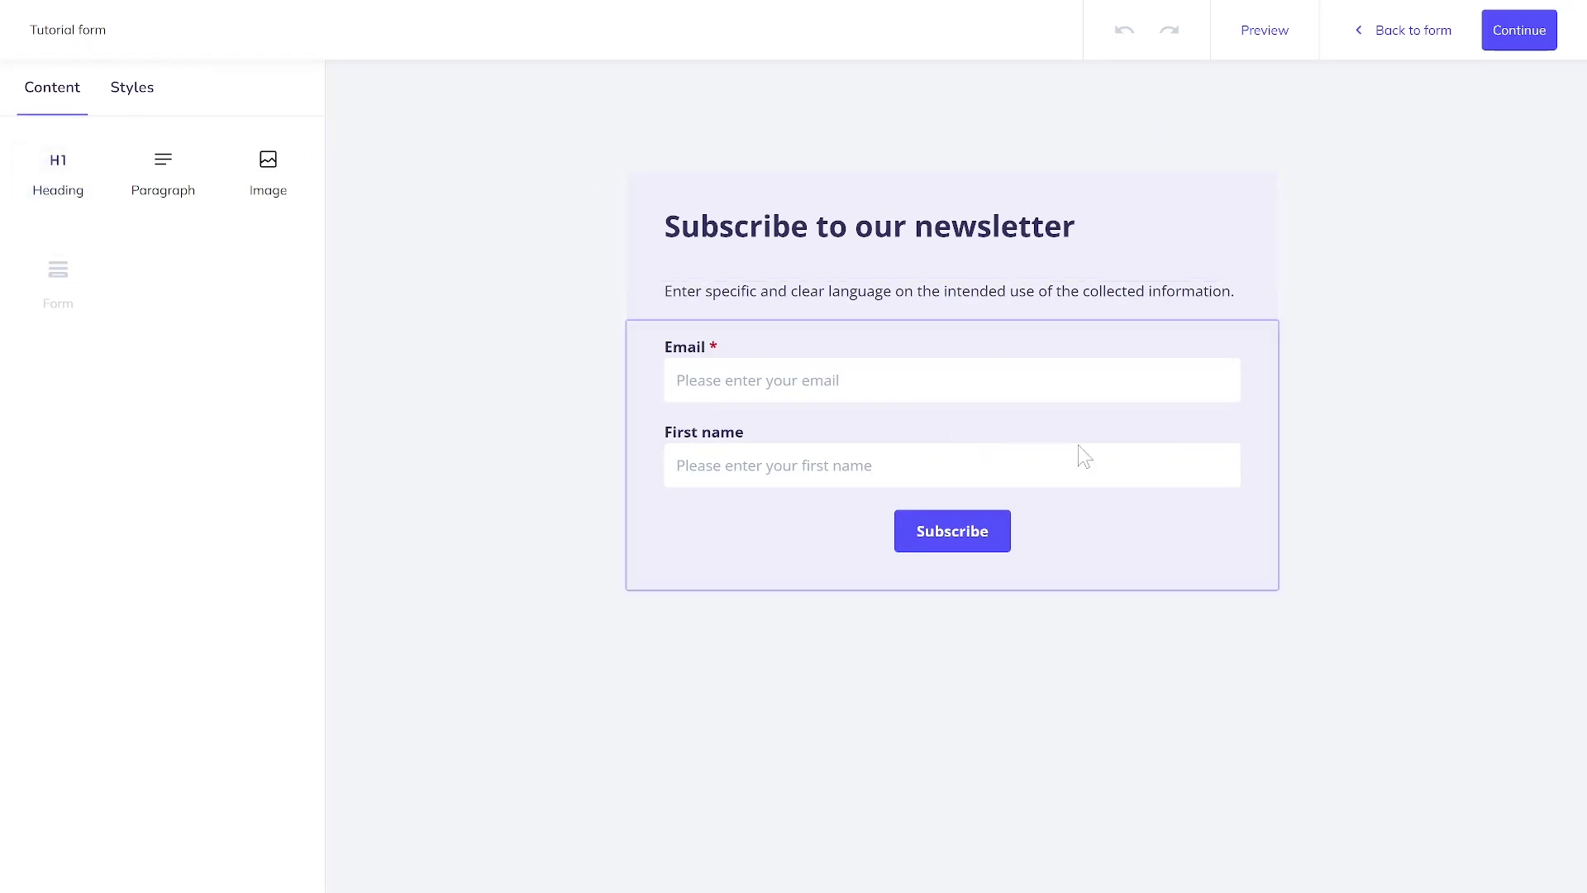
# - Delete the default form, paragraph and heading blocks so the canvas is empty
pyautogui.click(1243, 555)
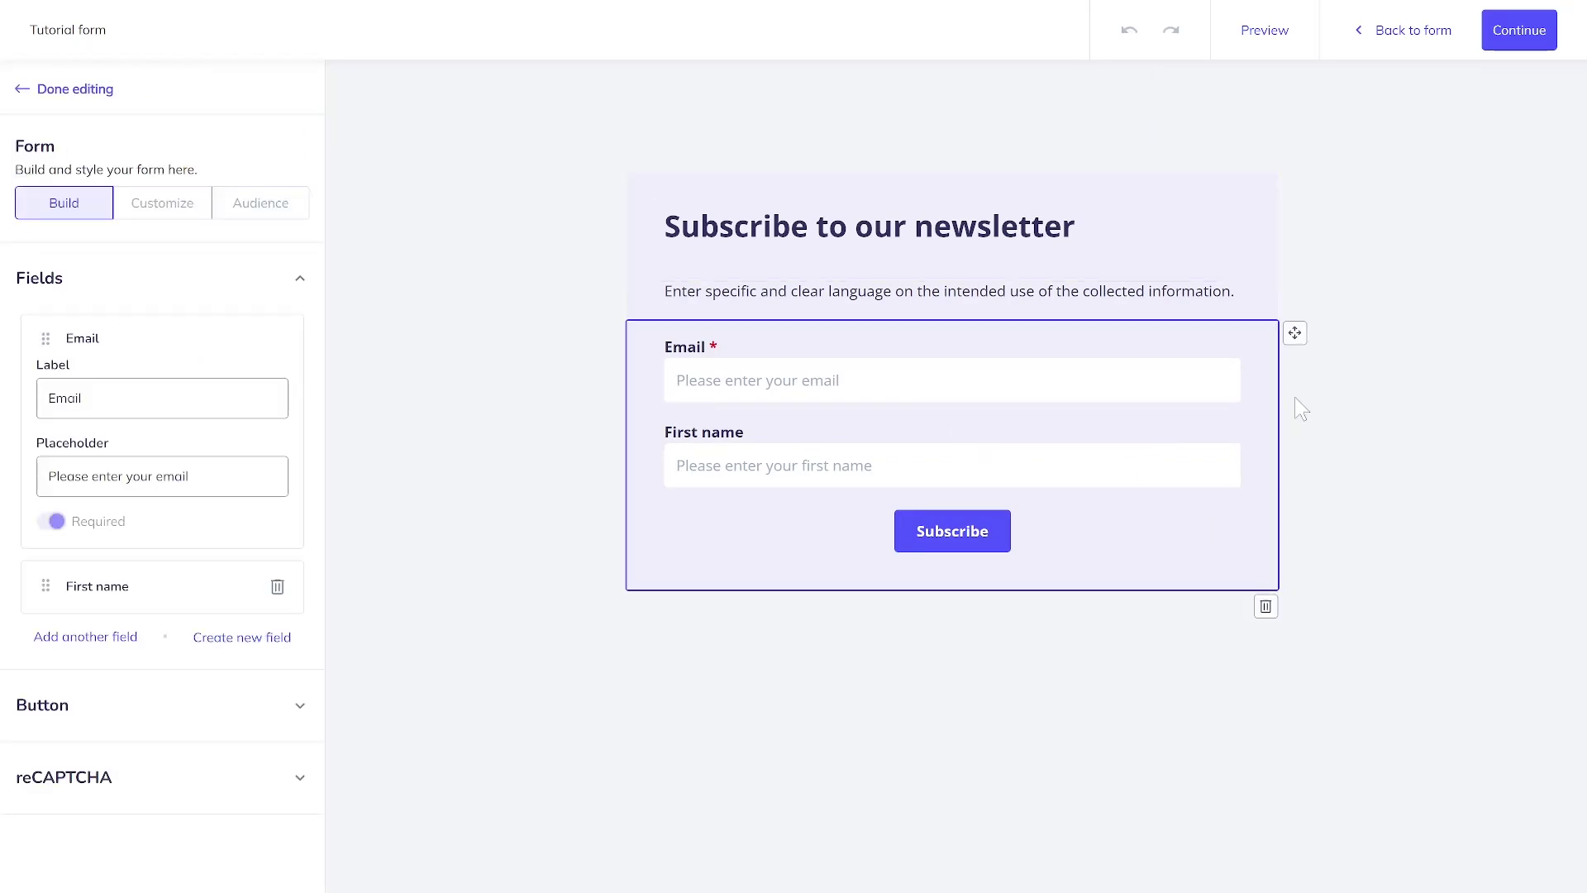
pyautogui.click(1267, 609)
pyautogui.click(1265, 336)
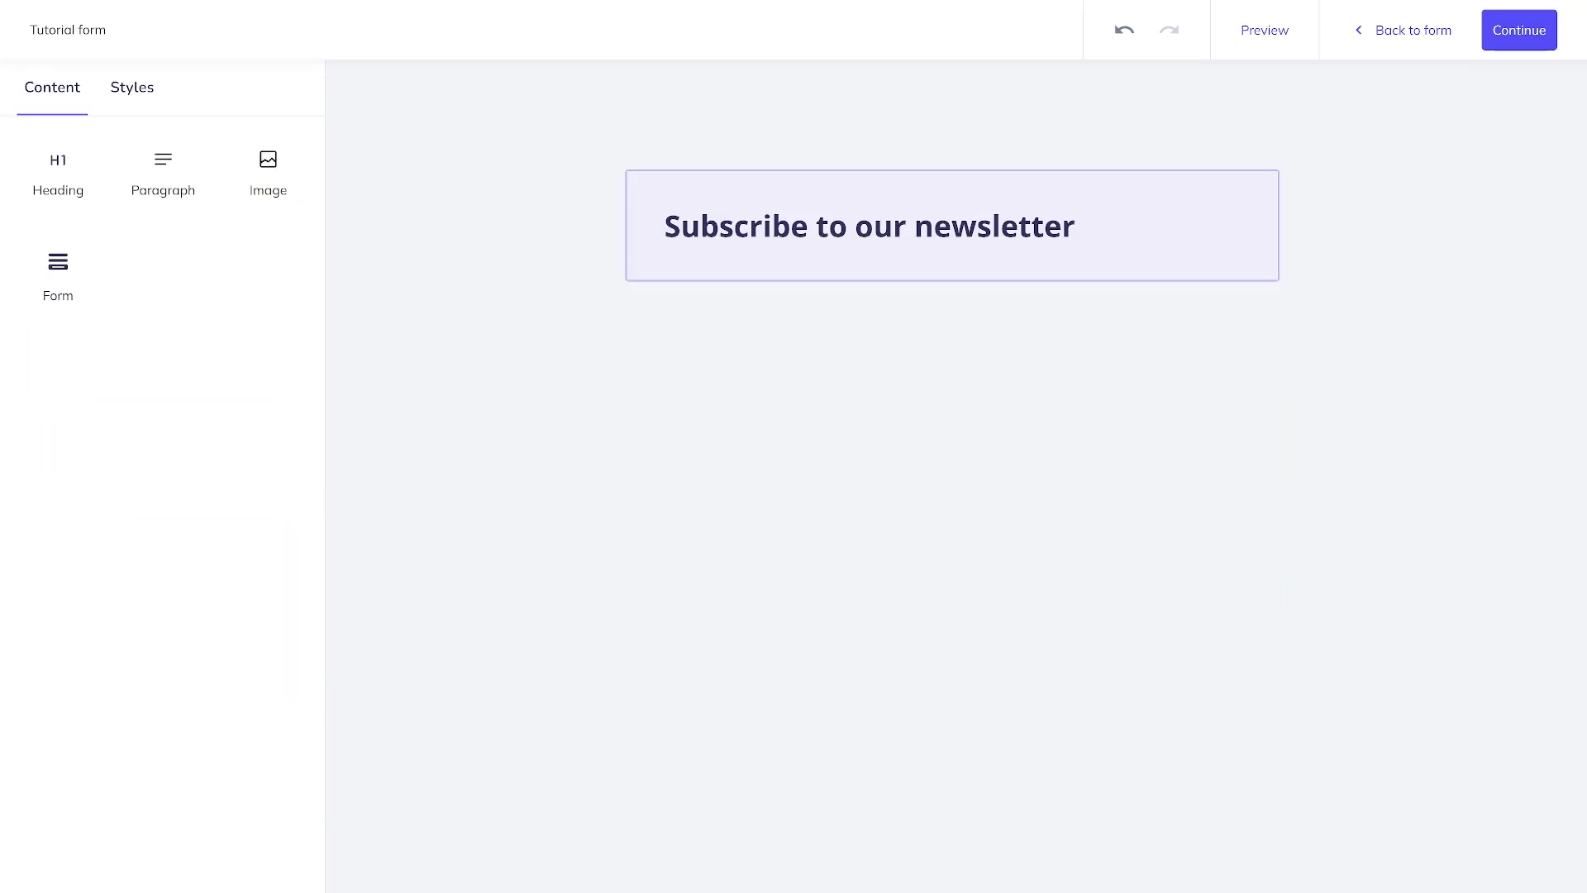
pyautogui.click(1074, 225)
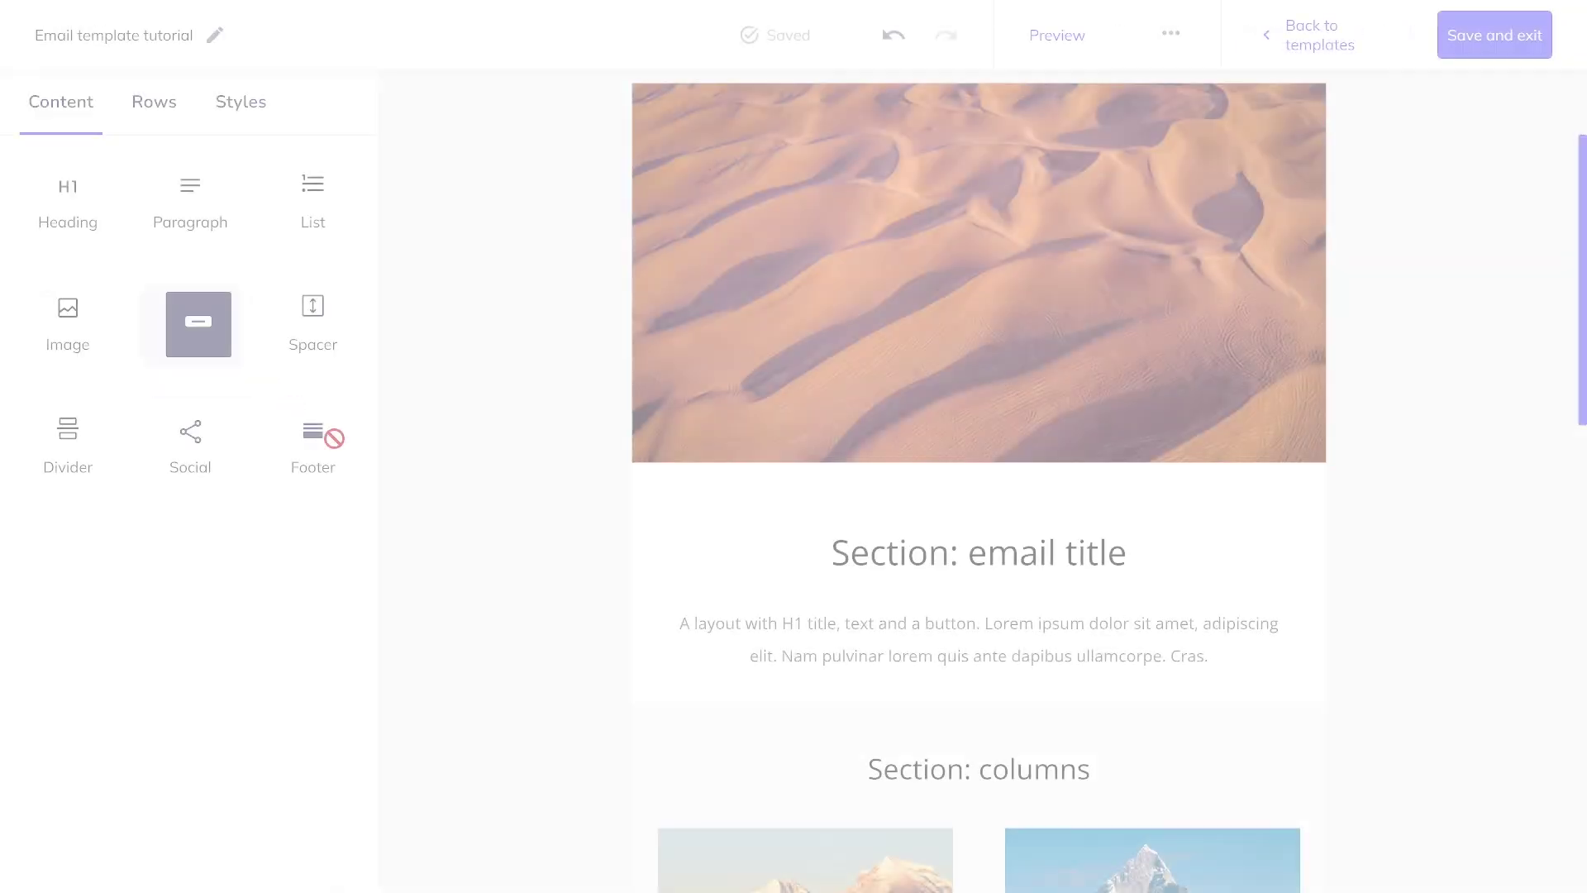
# - Add a button block below the email title section's paragraph in the email template and label it "TEXT BUTTON"
pyautogui.moveTo(333, 432); pyautogui.dragTo(795, 693)
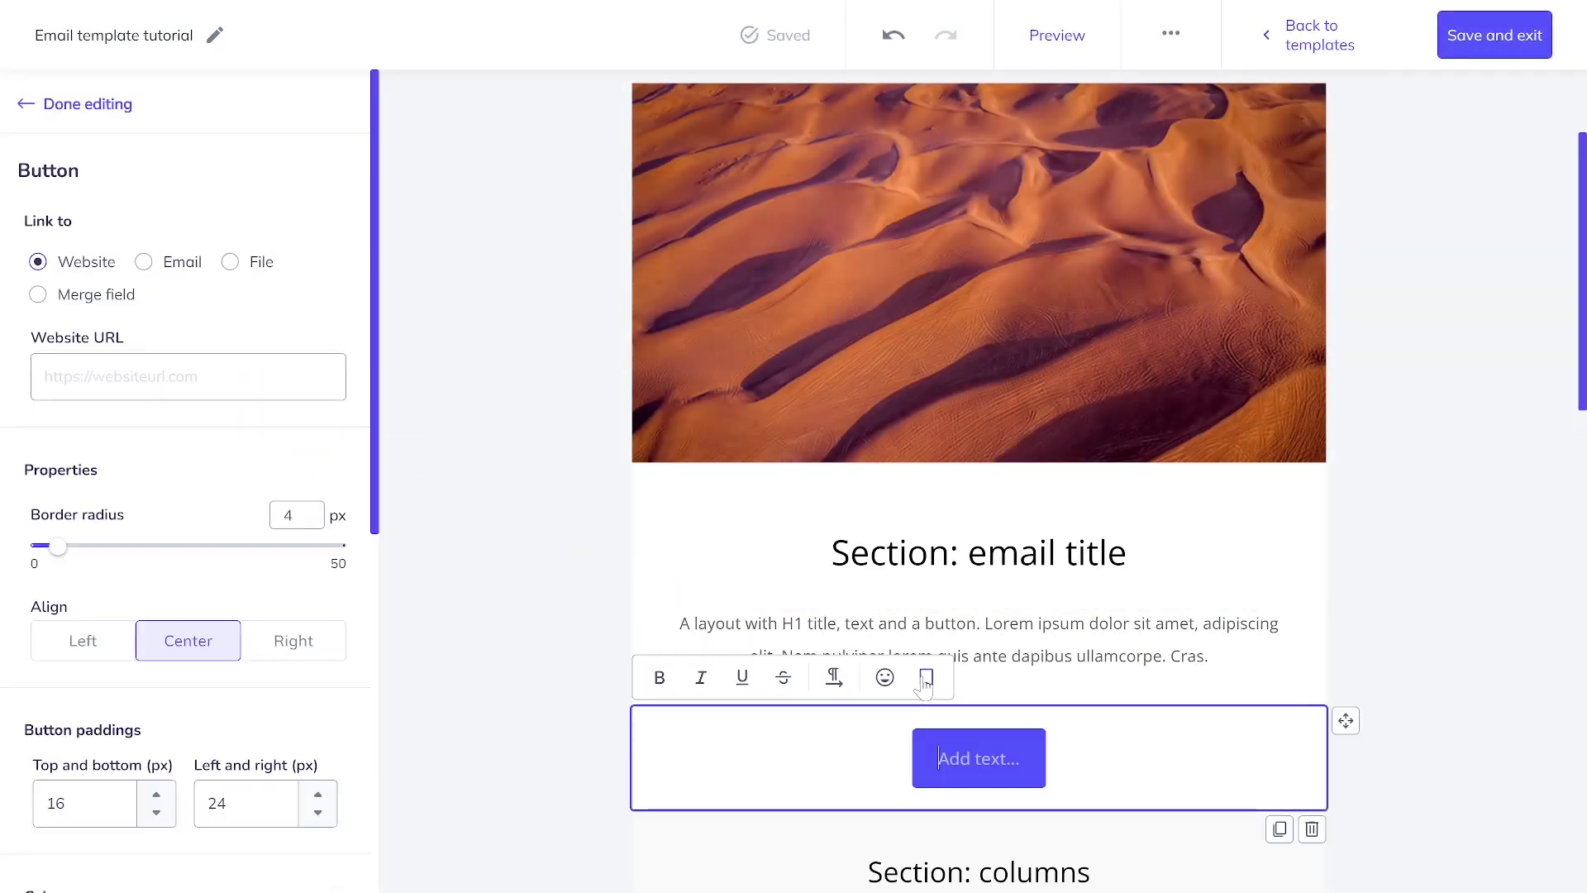
pyautogui.write('TEXT ')
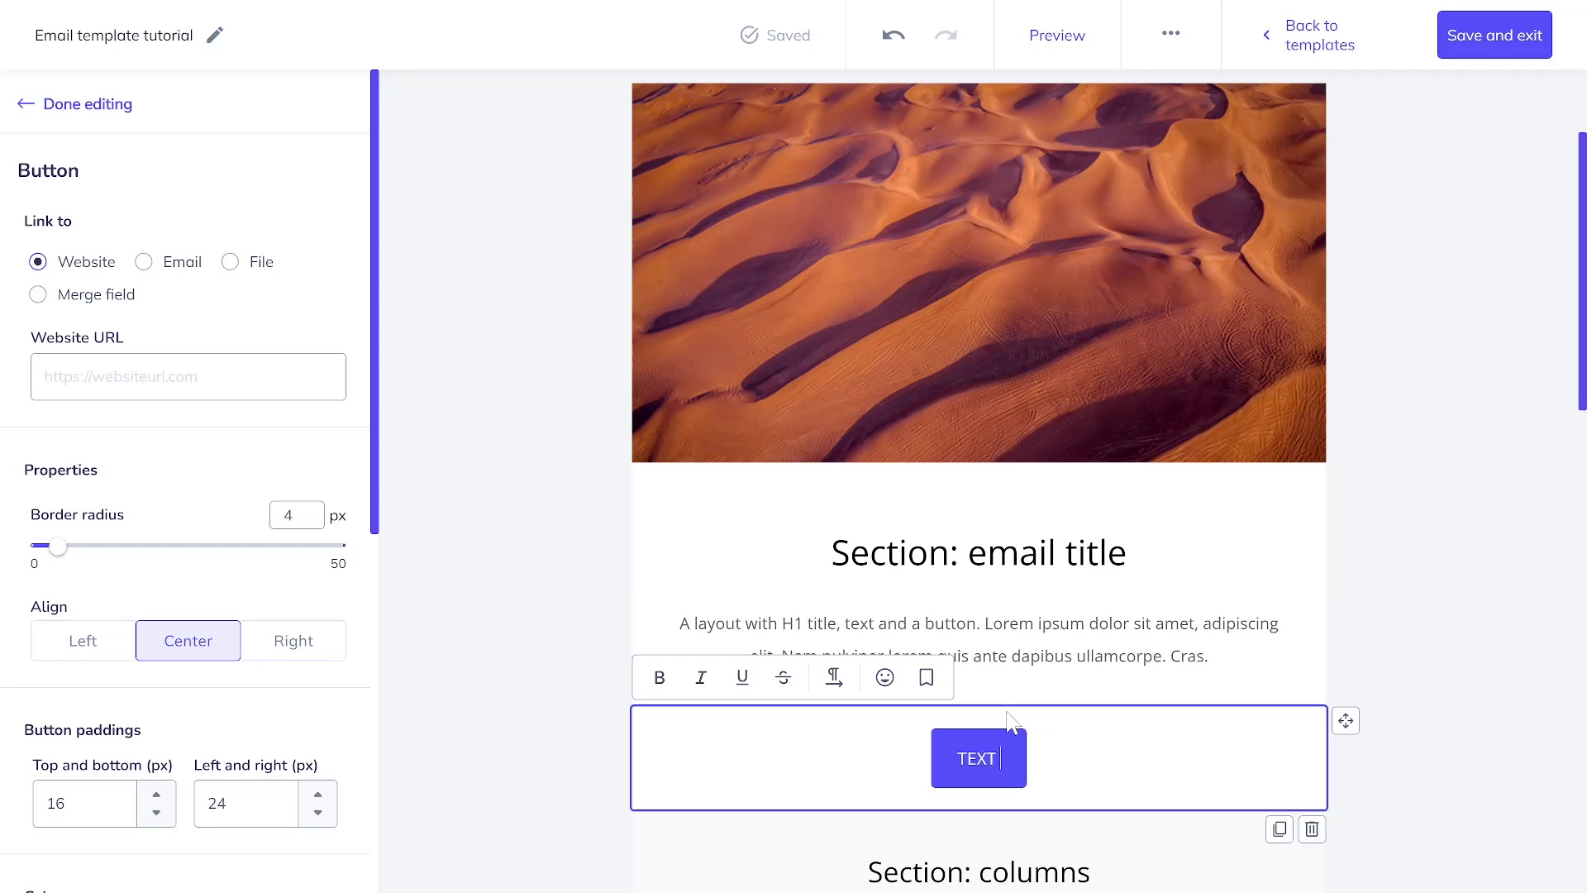
pyautogui.write('BUTTON')
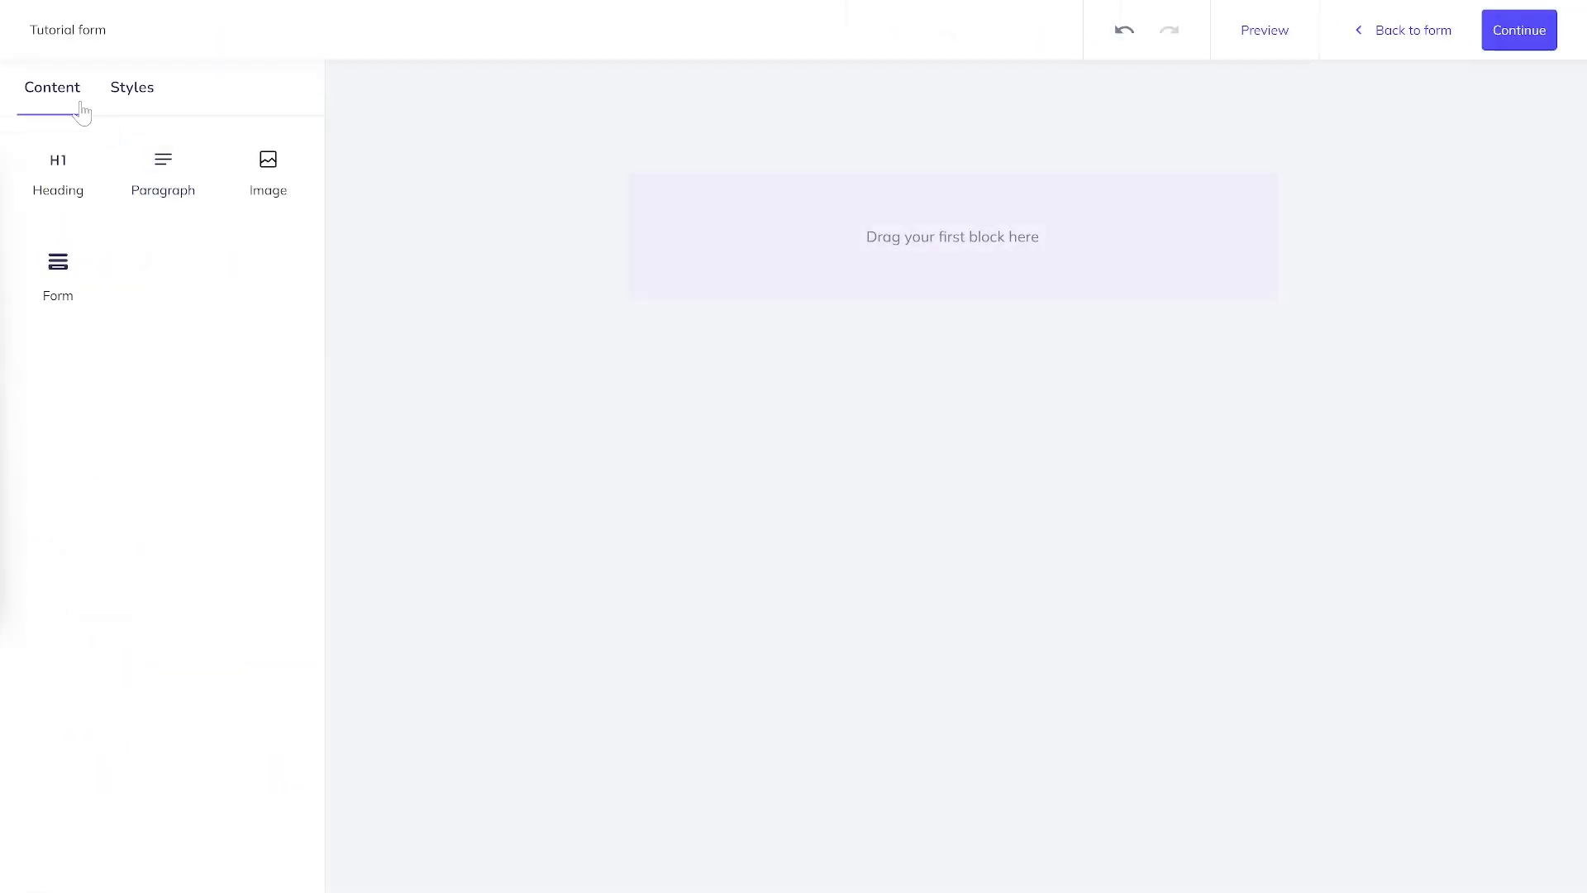
# - Set the tutorial form's body color to hex 494BDB in its general styles
pyautogui.click(134, 96)
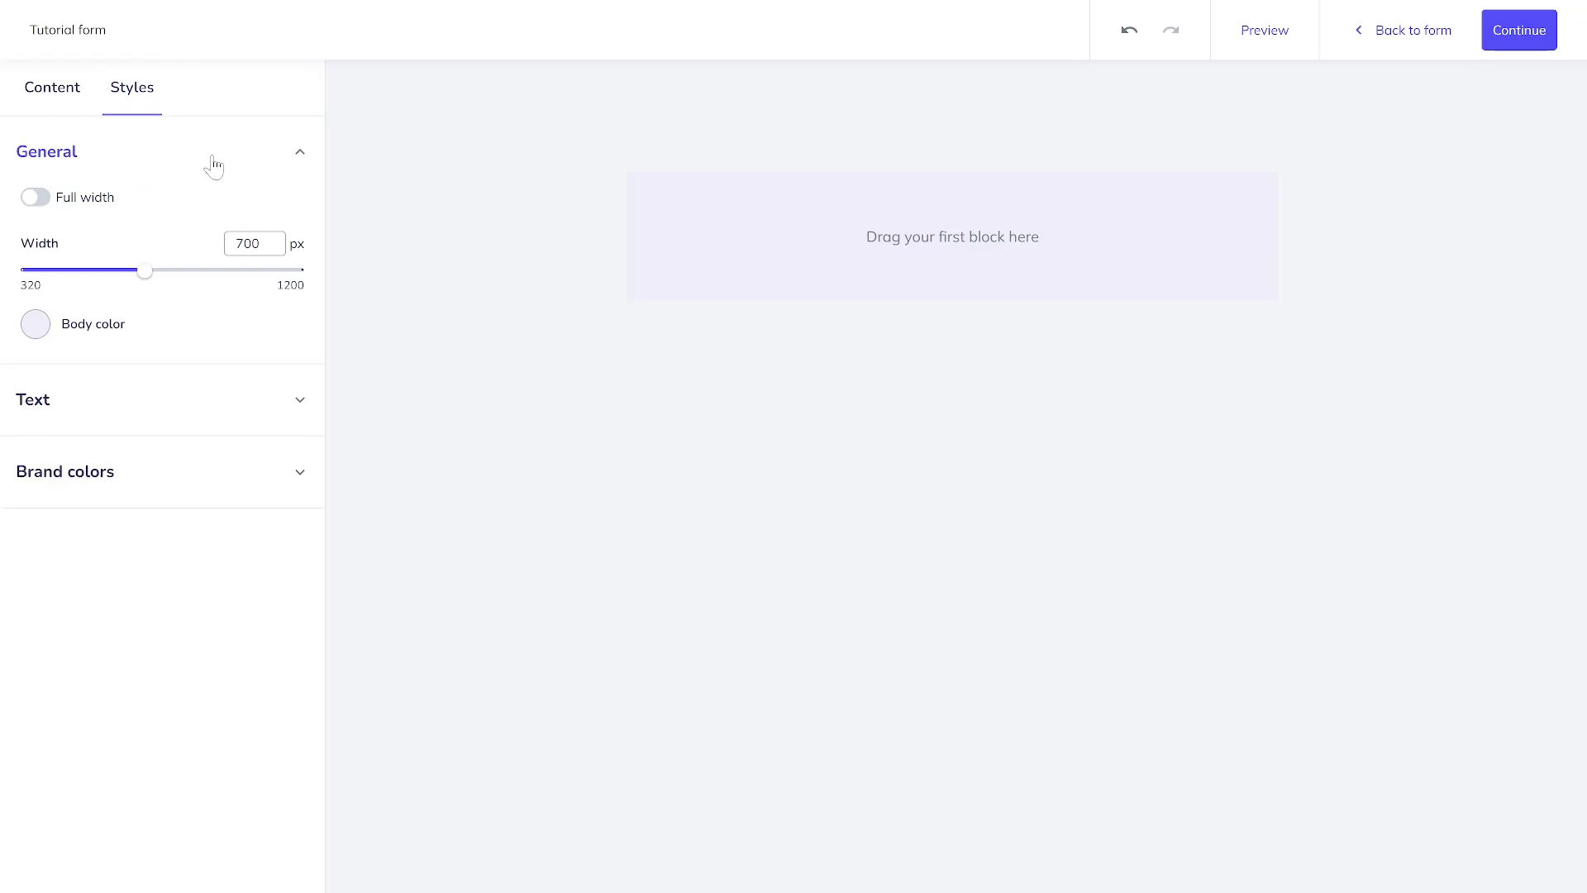
pyautogui.click(35, 324)
pyautogui.click(124, 636)
pyautogui.hotkey('ctrl', 'a')
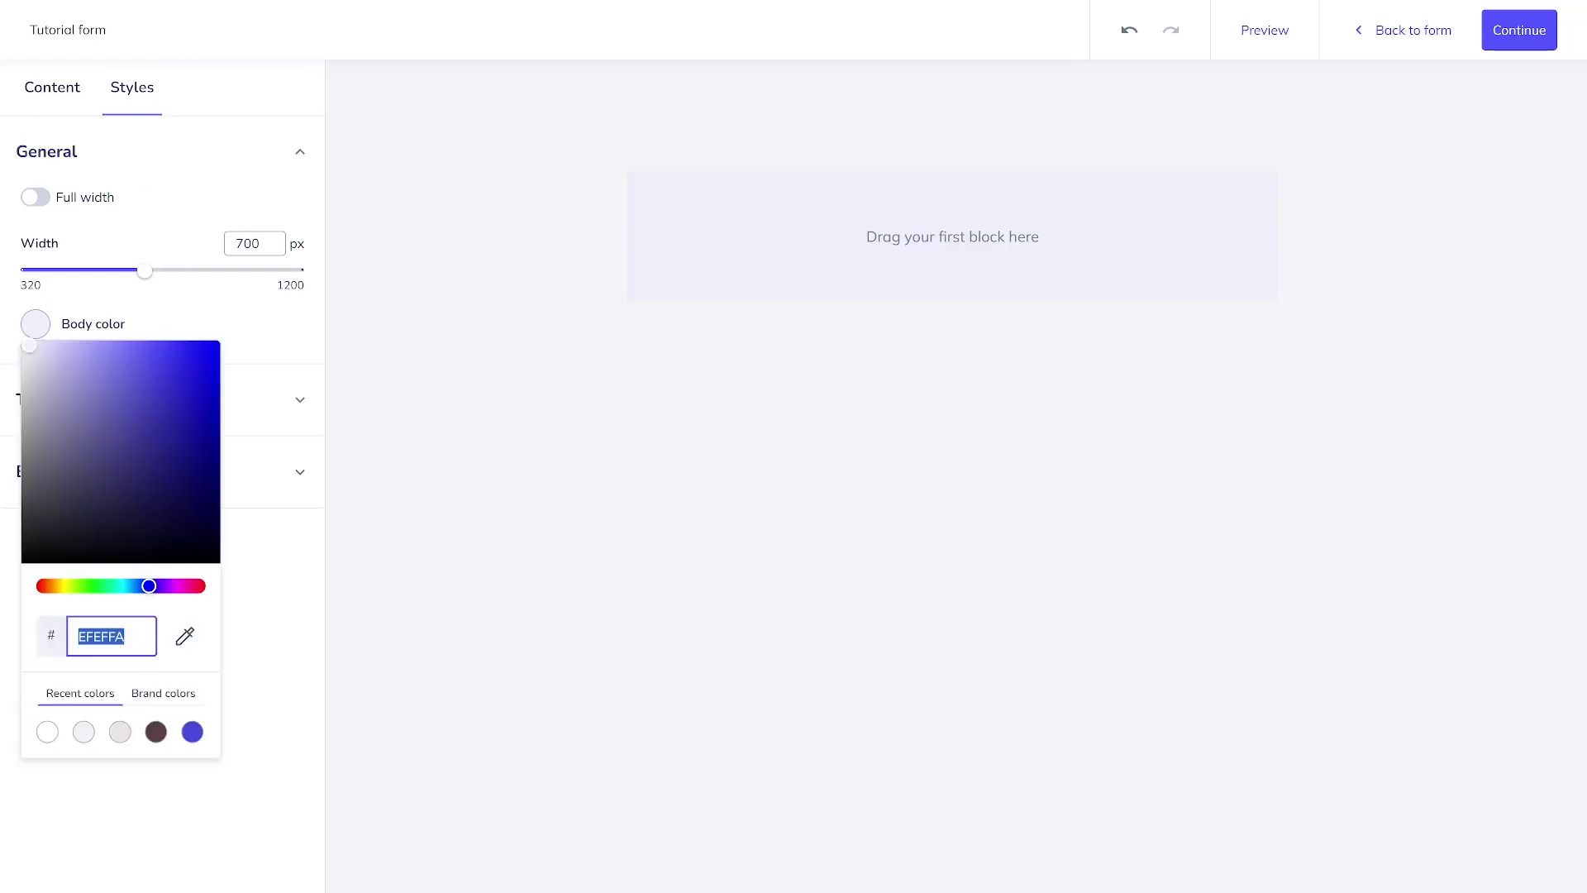
pyautogui.write('494BDB')
pyautogui.click(281, 544)
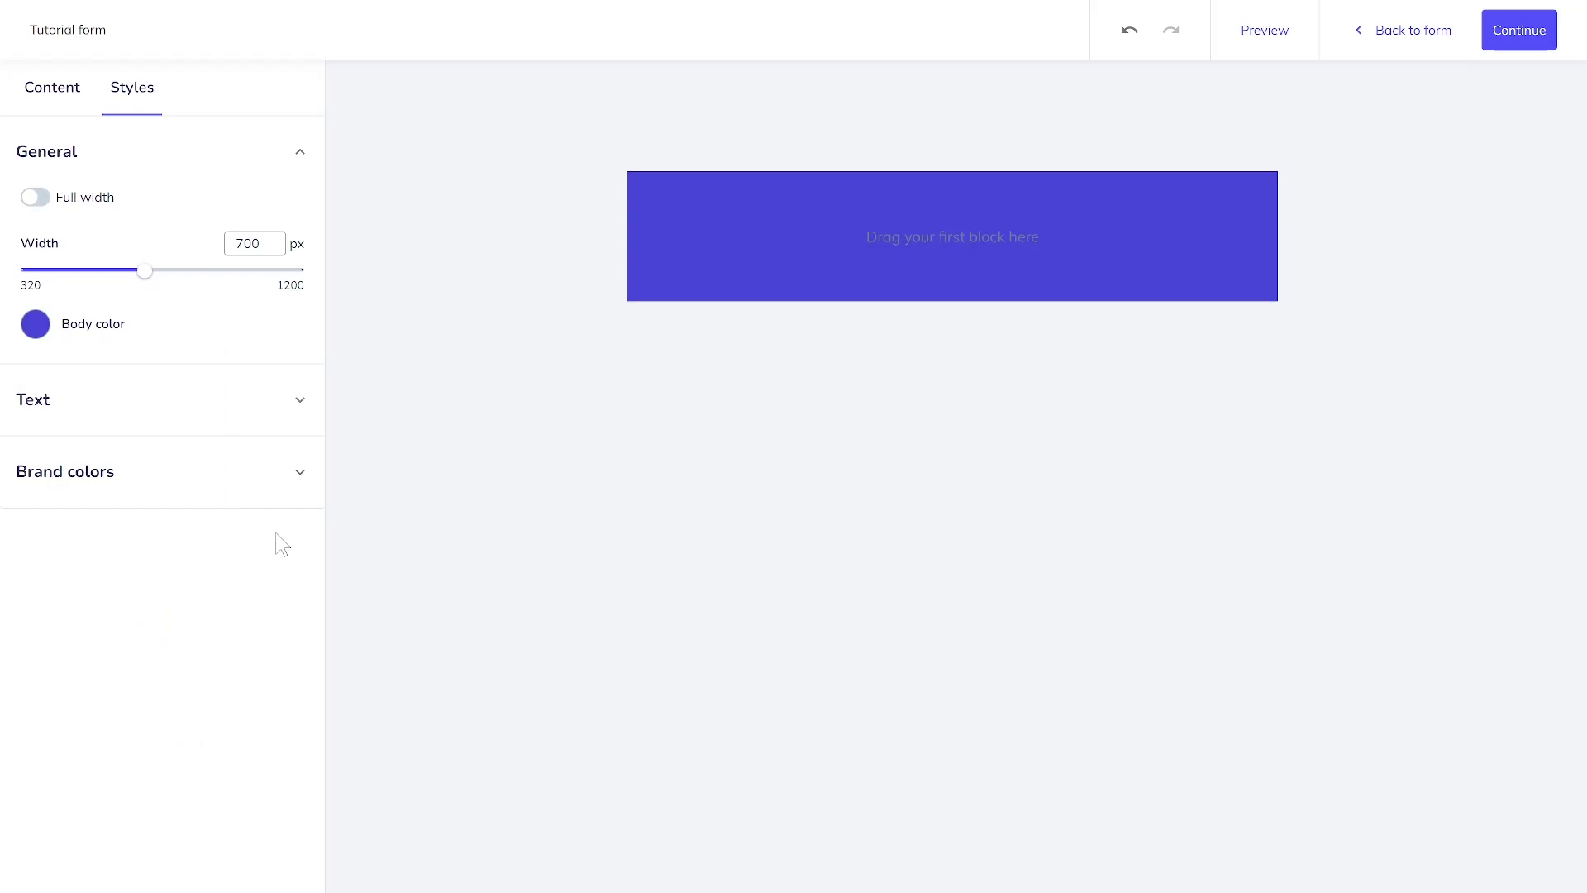
# - Examine the form's text styles and the options for adding a brand color, without saving a color
pyautogui.click(299, 399)
pyautogui.scroll(-2, 83, 579)
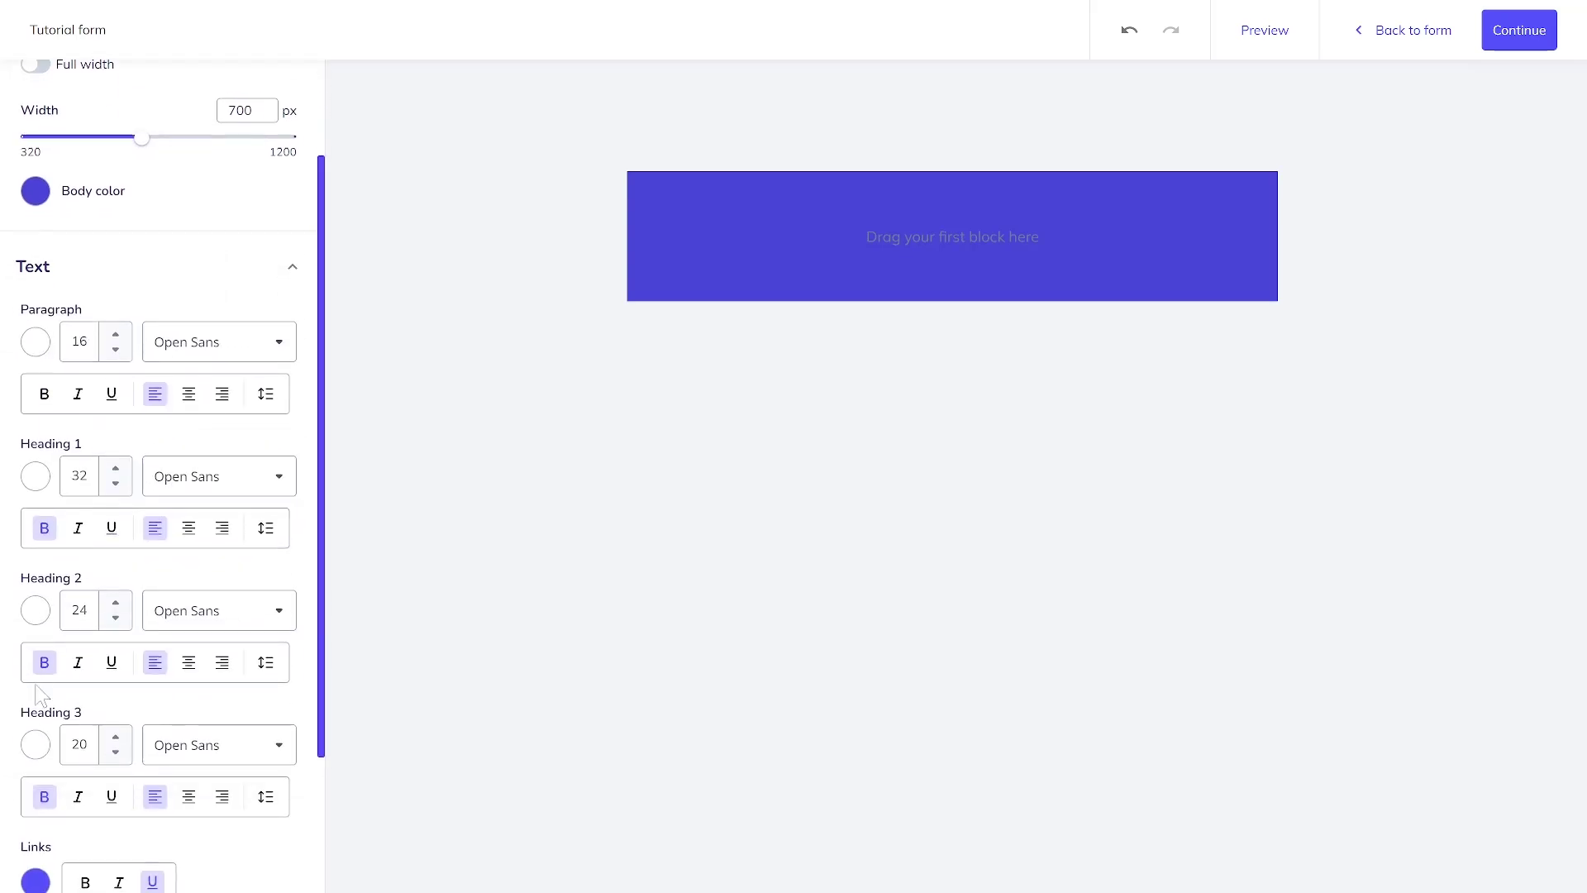
pyautogui.scroll(-2, 41, 706)
pyautogui.click(140, 859)
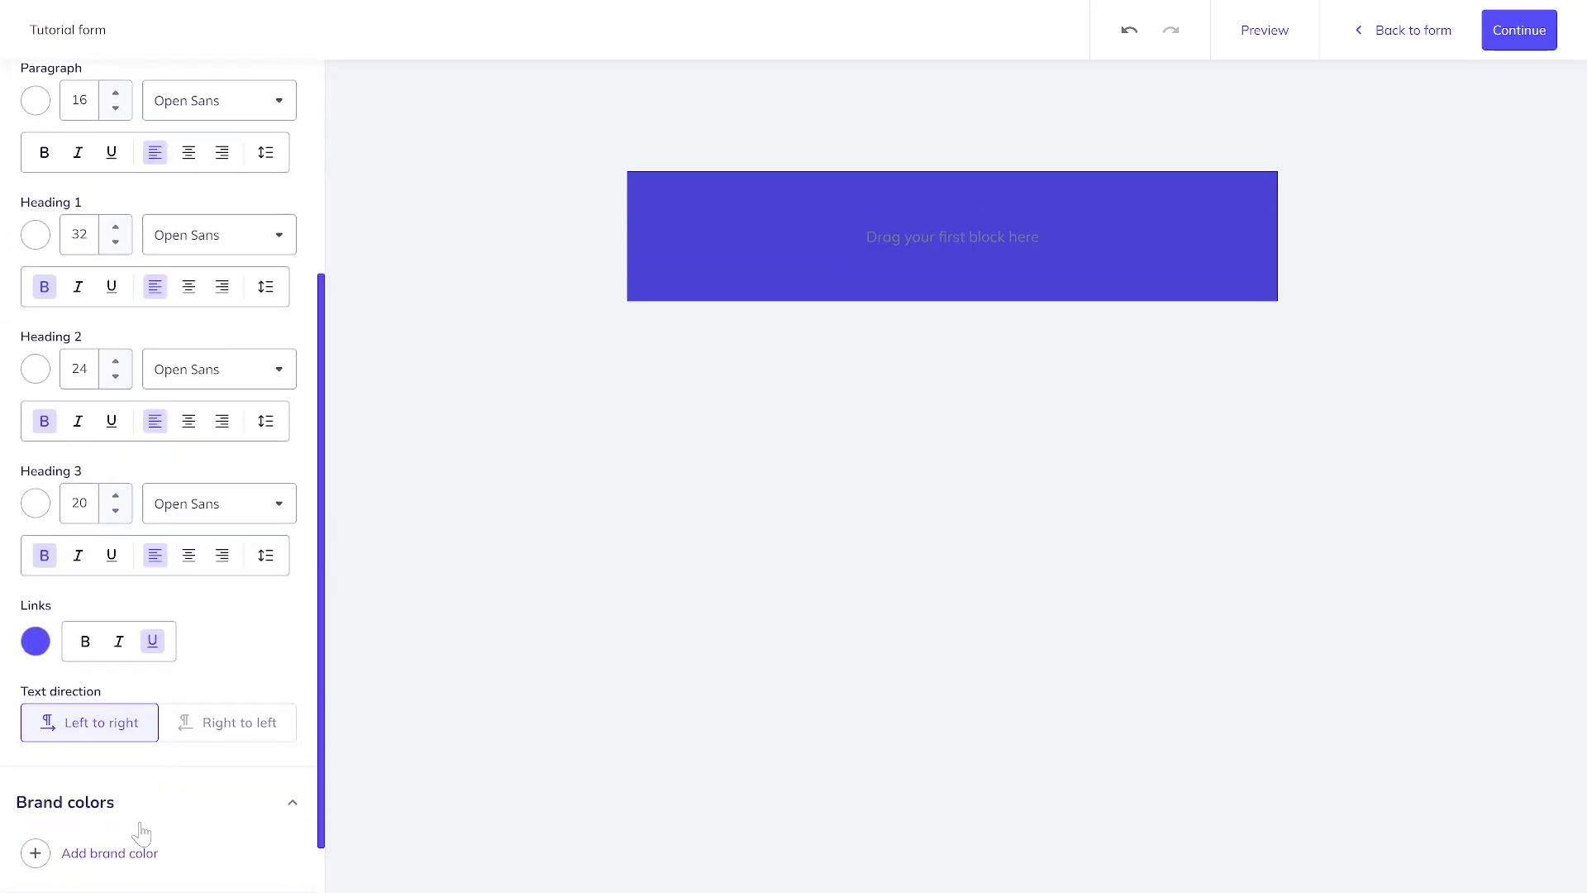
pyautogui.click(142, 852)
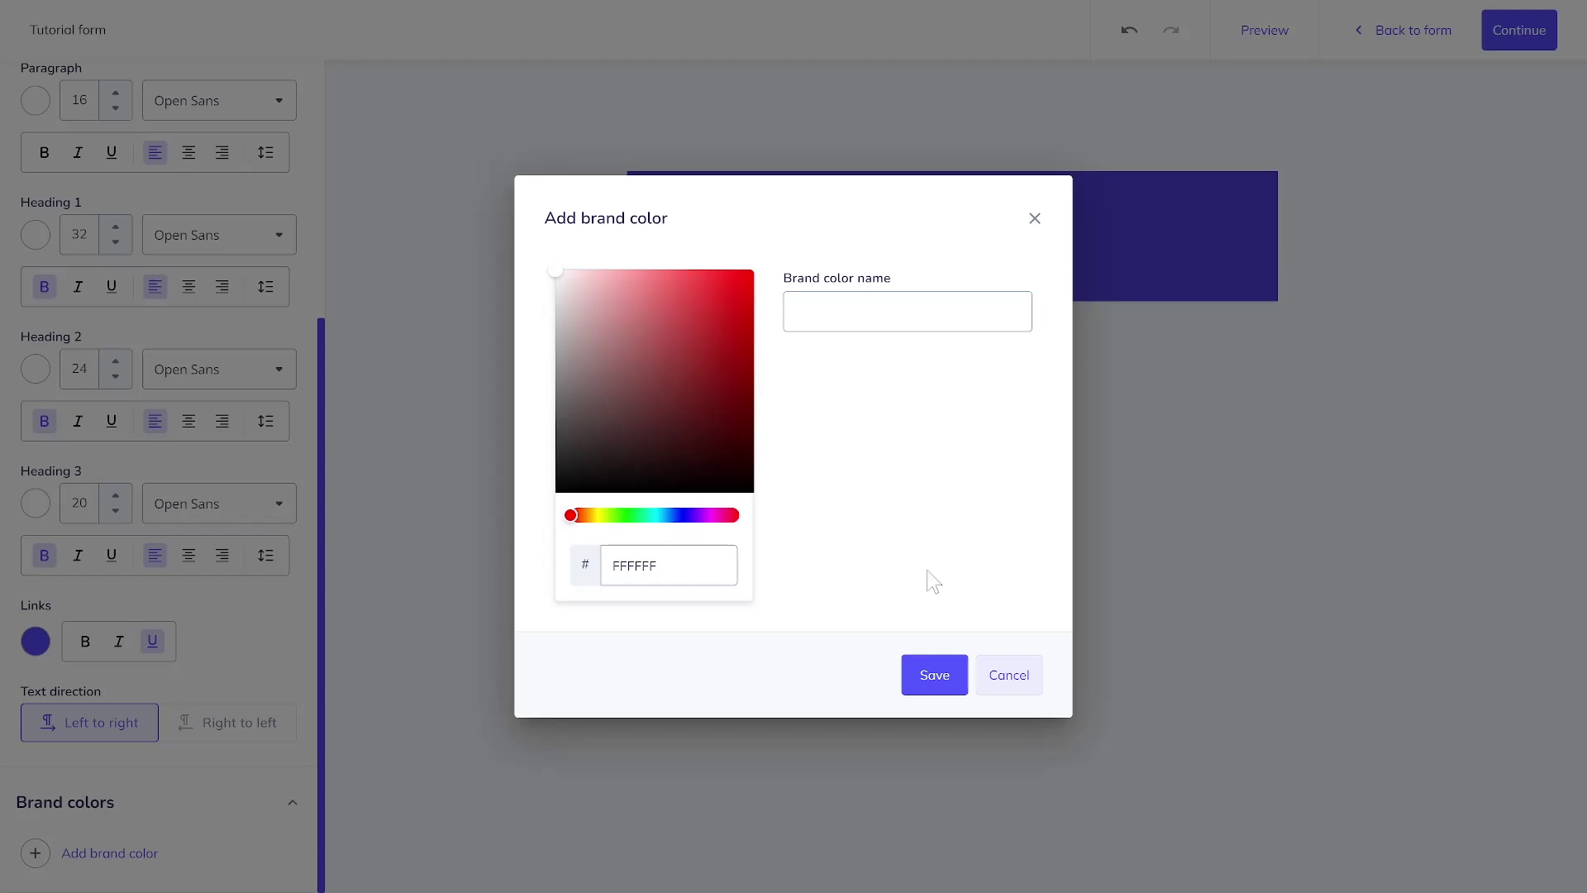
pyautogui.click(1022, 680)
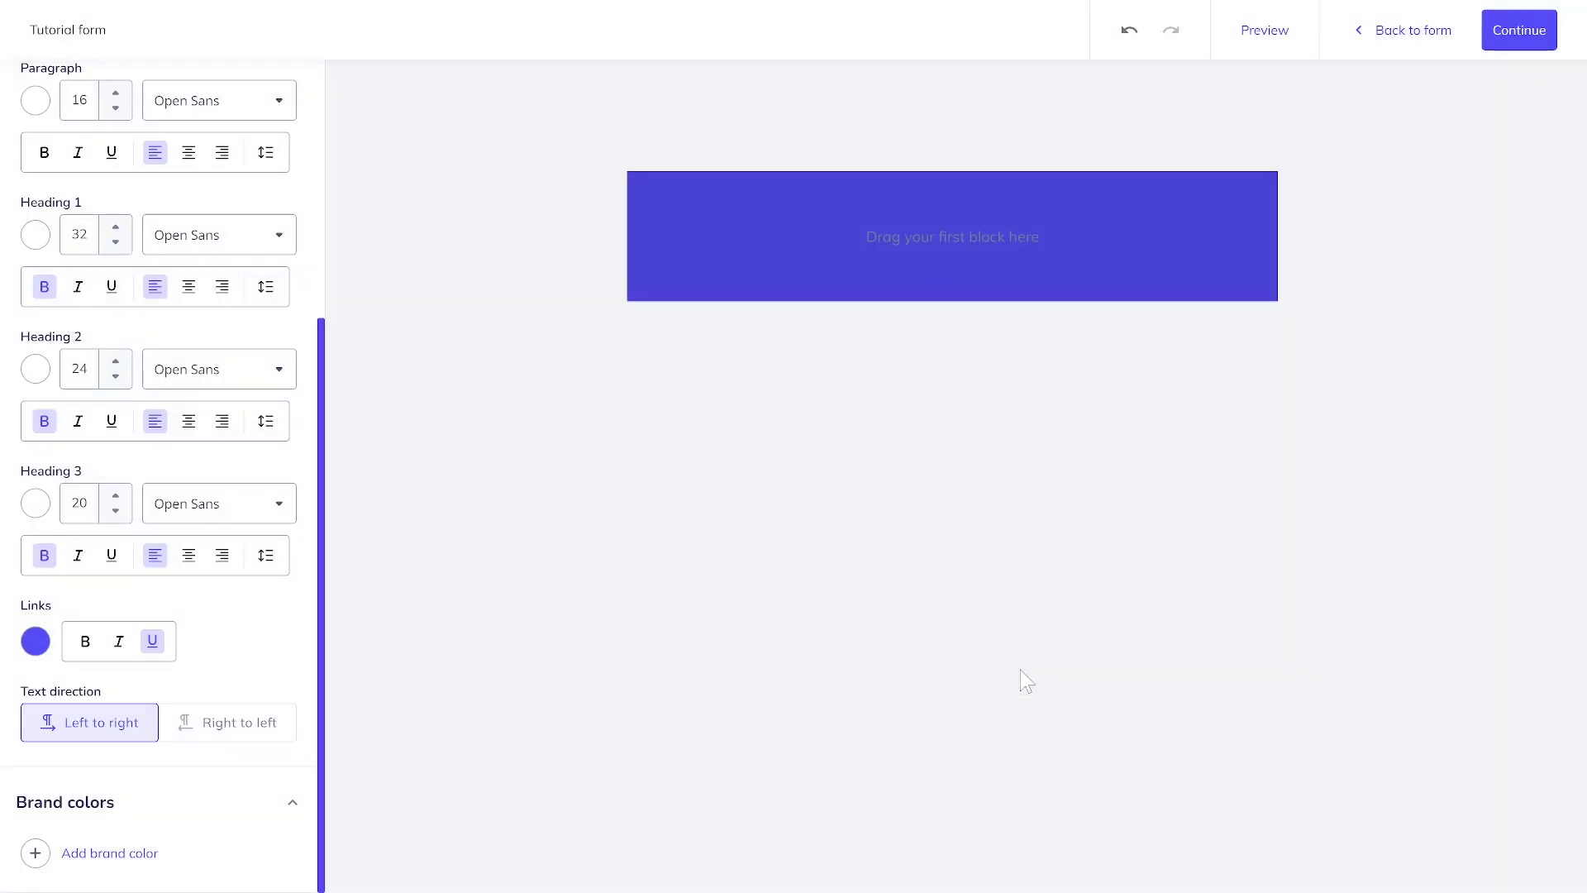
# - Try the full-width layout, switch it back off and set the form width to 640 px
pyautogui.scroll(4, 214, 471)
pyautogui.click(36, 197)
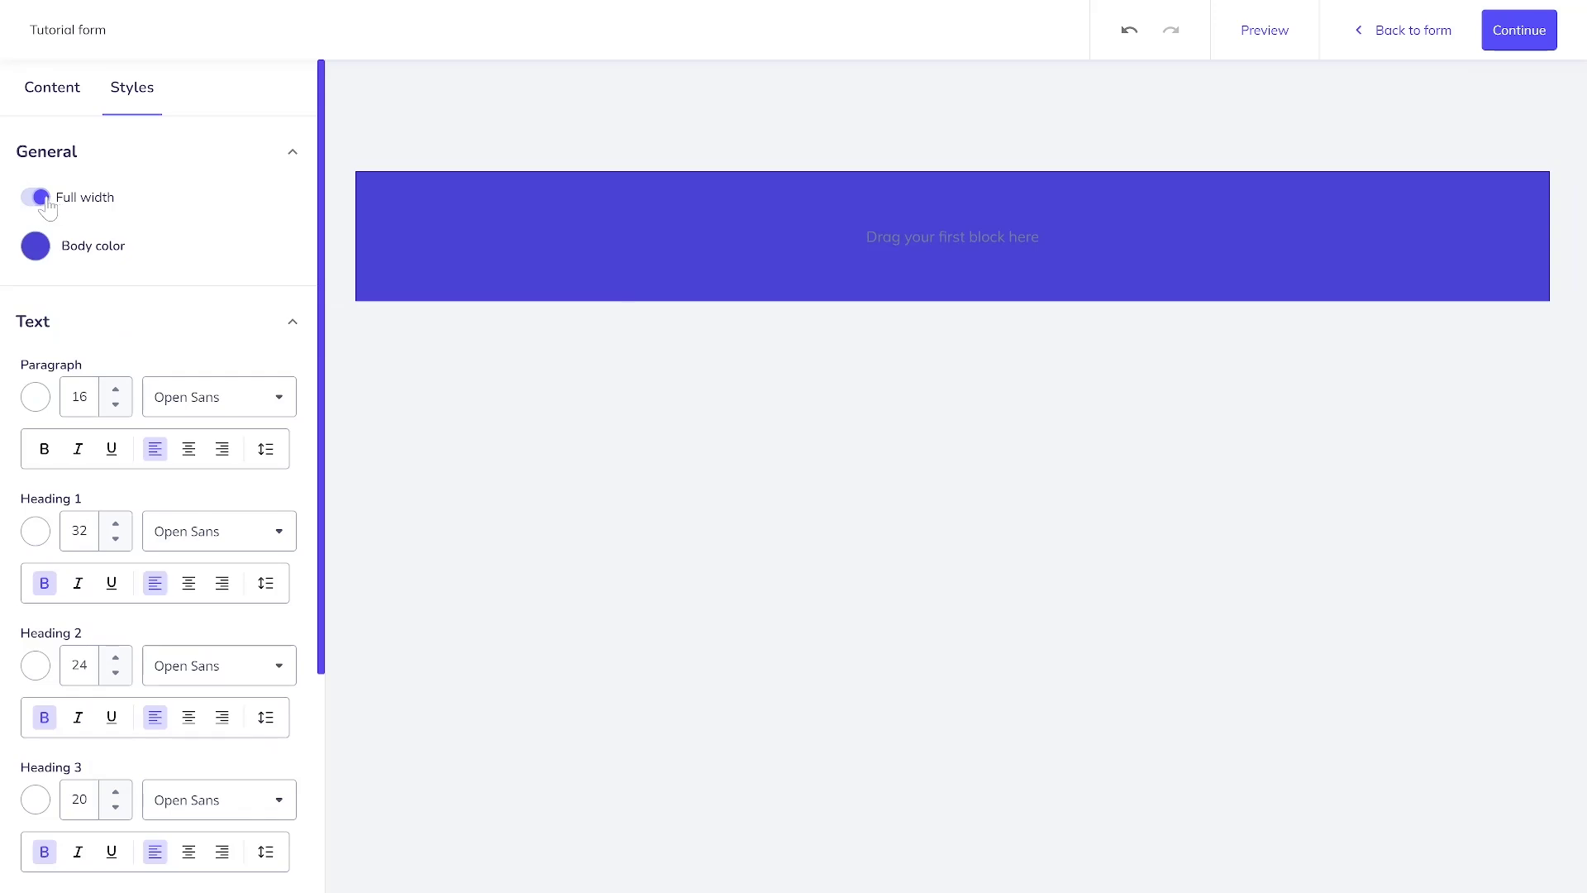
pyautogui.click(45, 199)
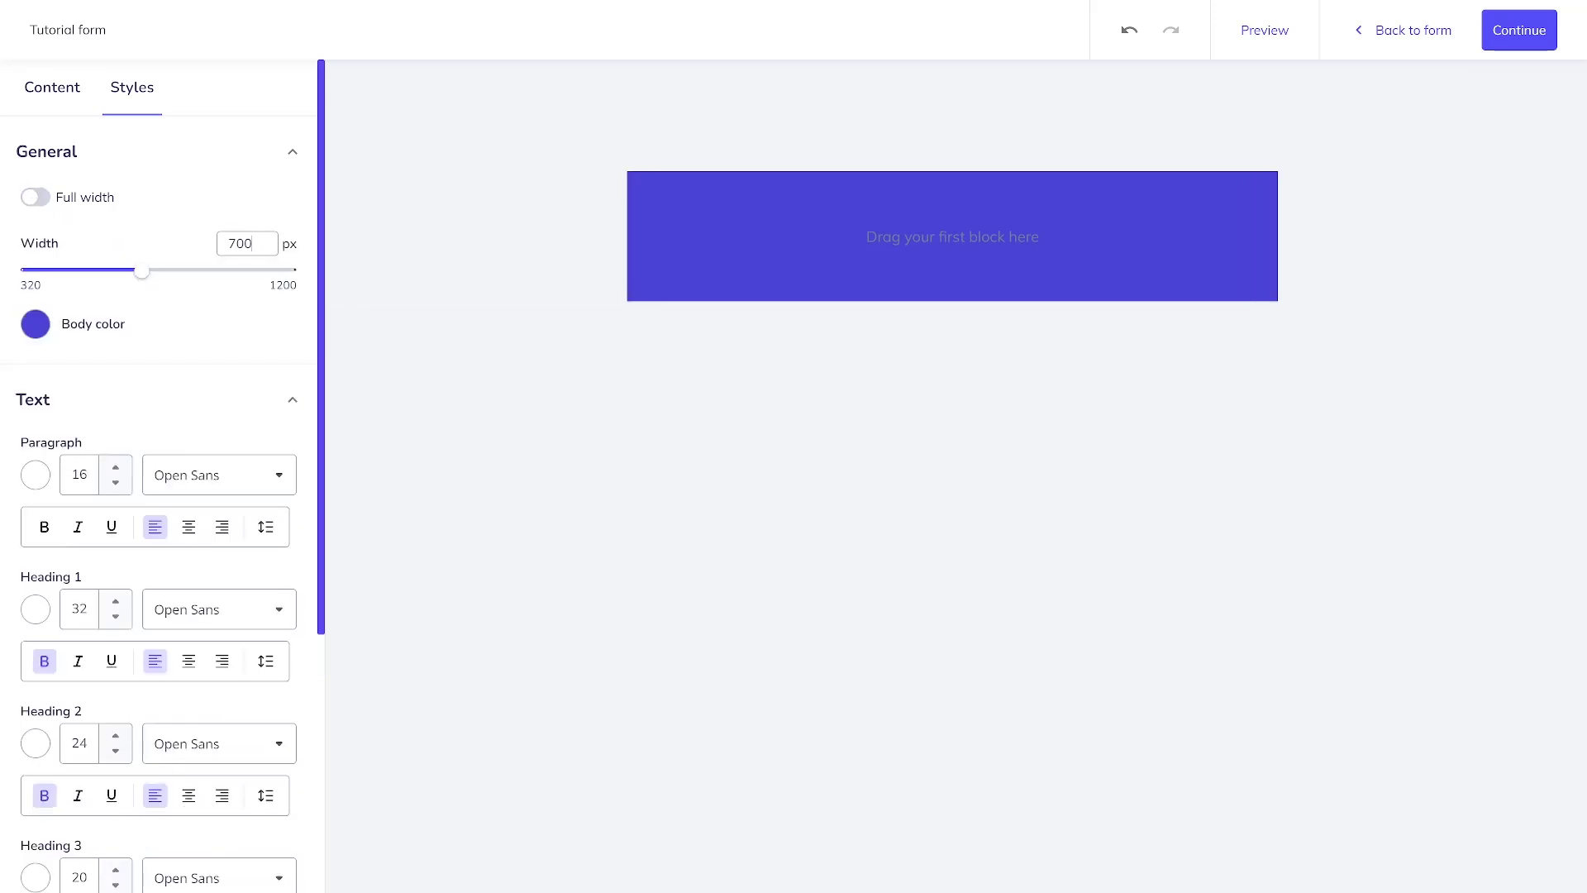
pyautogui.doubleClick(245, 243)
pyautogui.write('640')
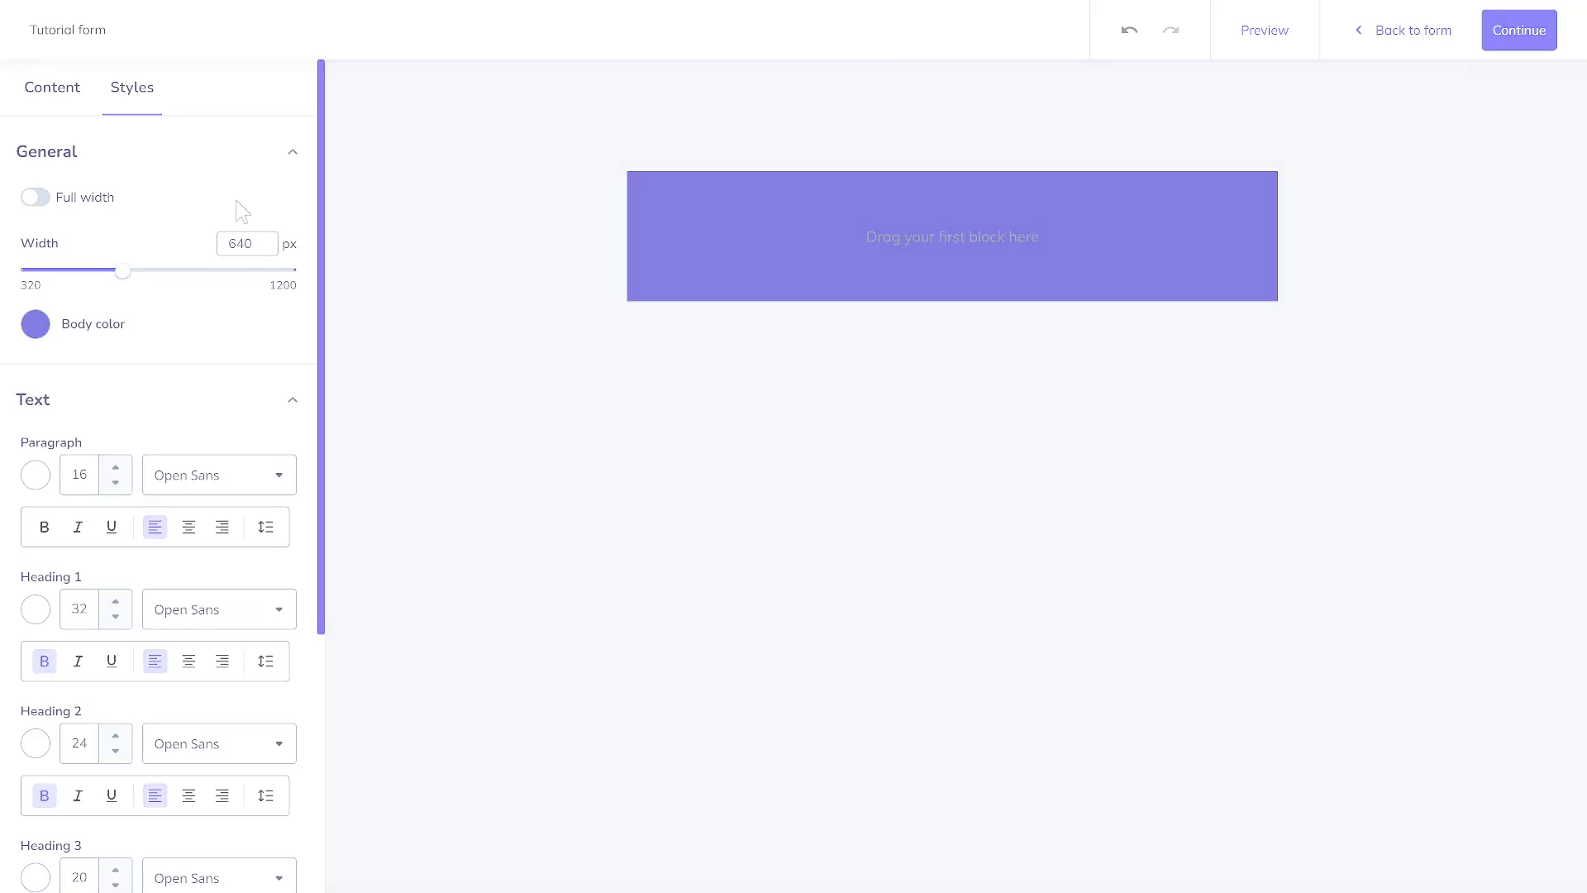
# - Add a heading block reading "Sign up for news" to the empty form and center its text
pyautogui.click(81, 109)
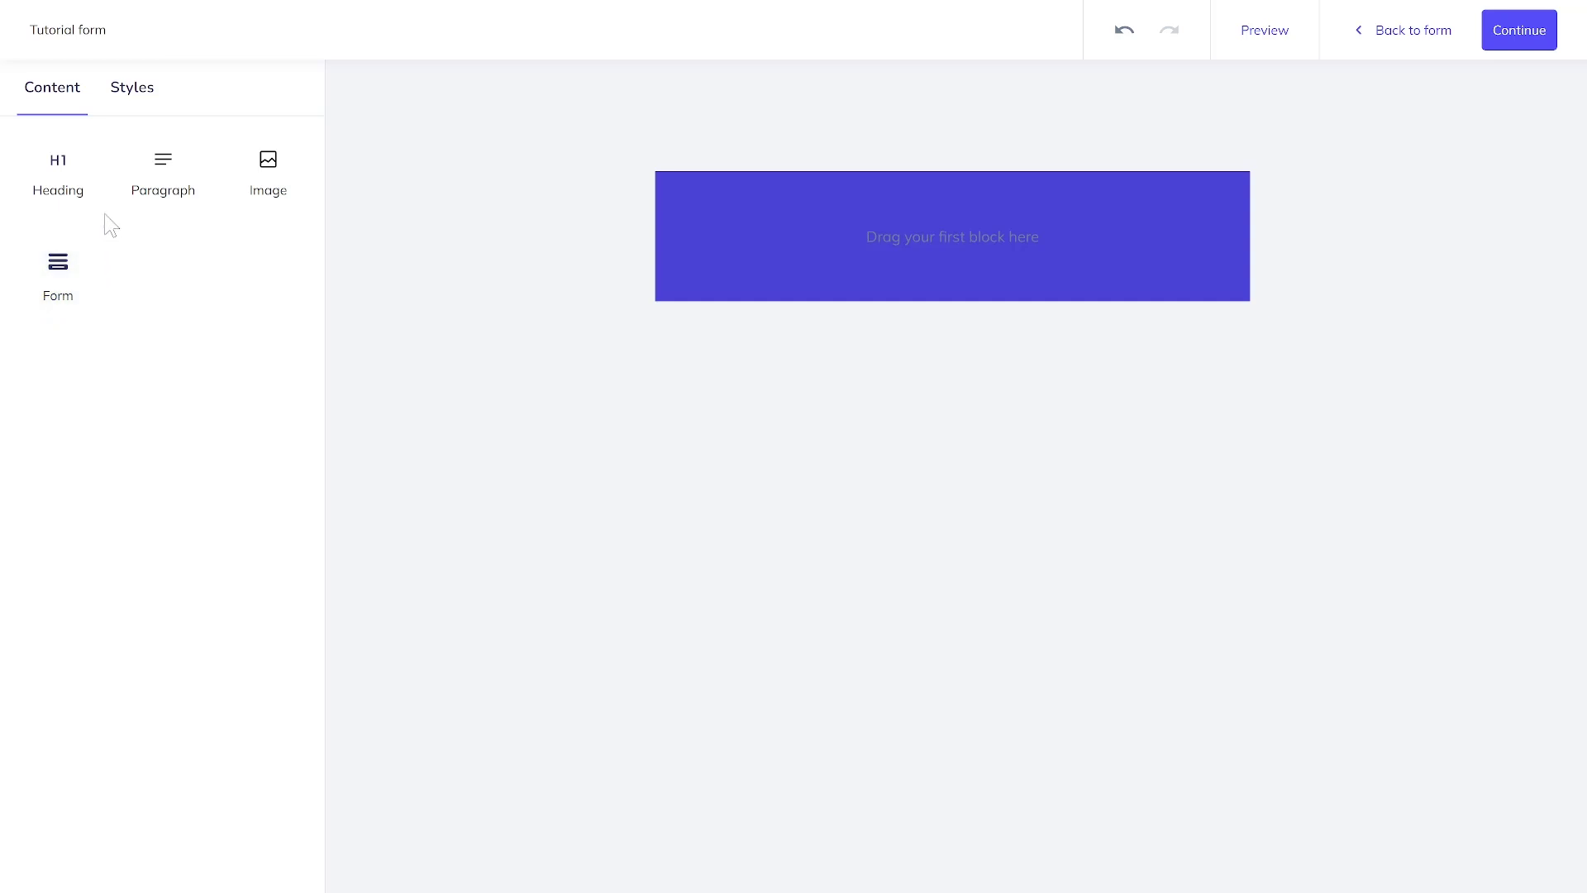
pyautogui.moveTo(70, 173); pyautogui.dragTo(683, 206)
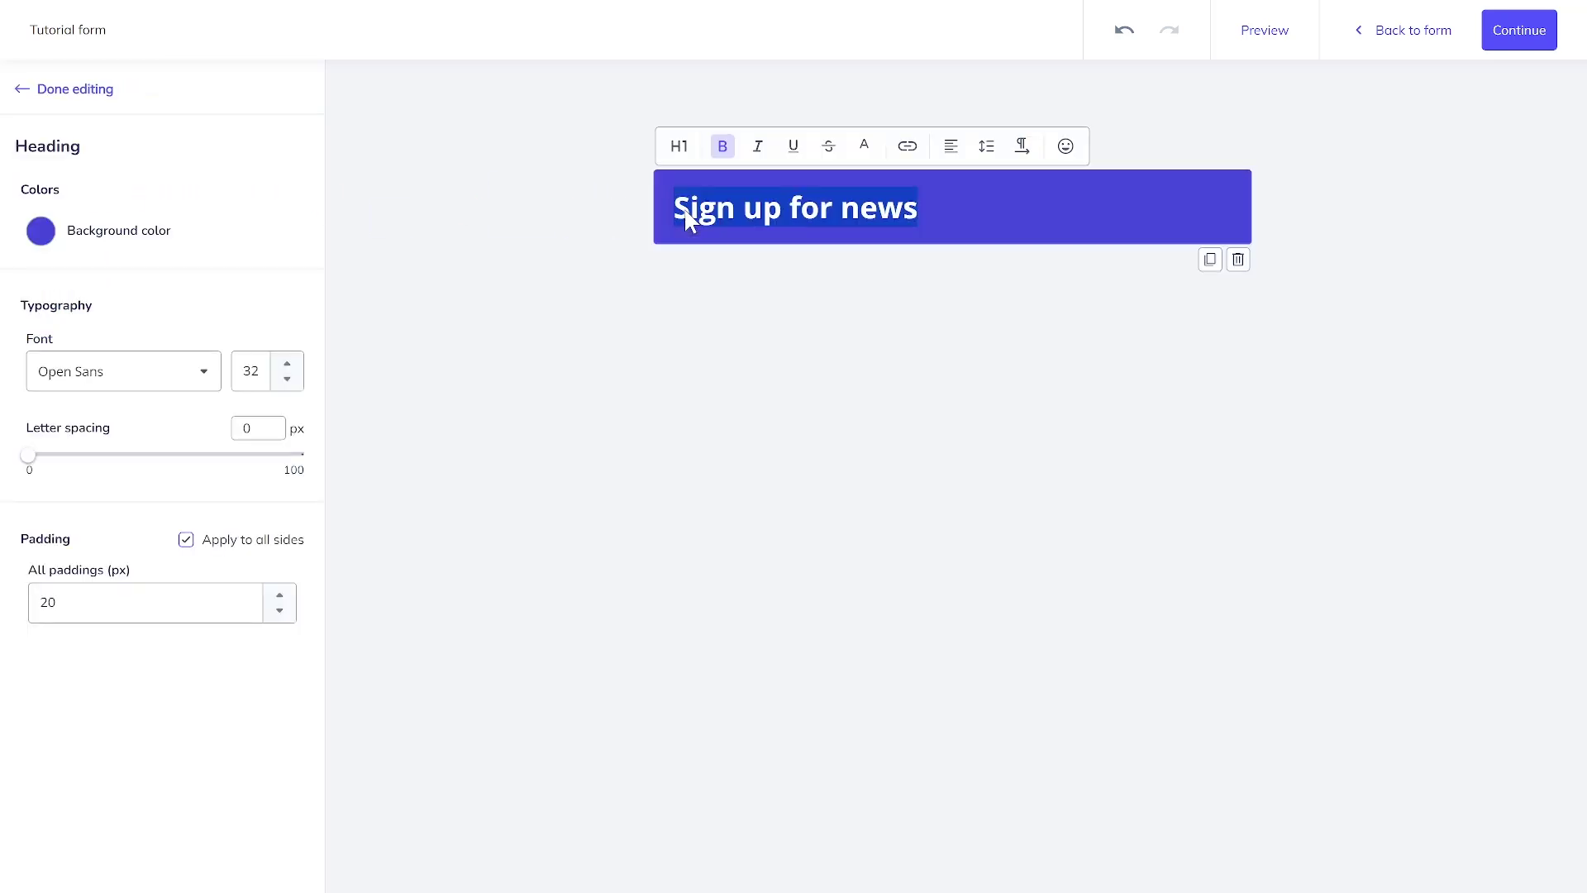
pyautogui.click(680, 147)
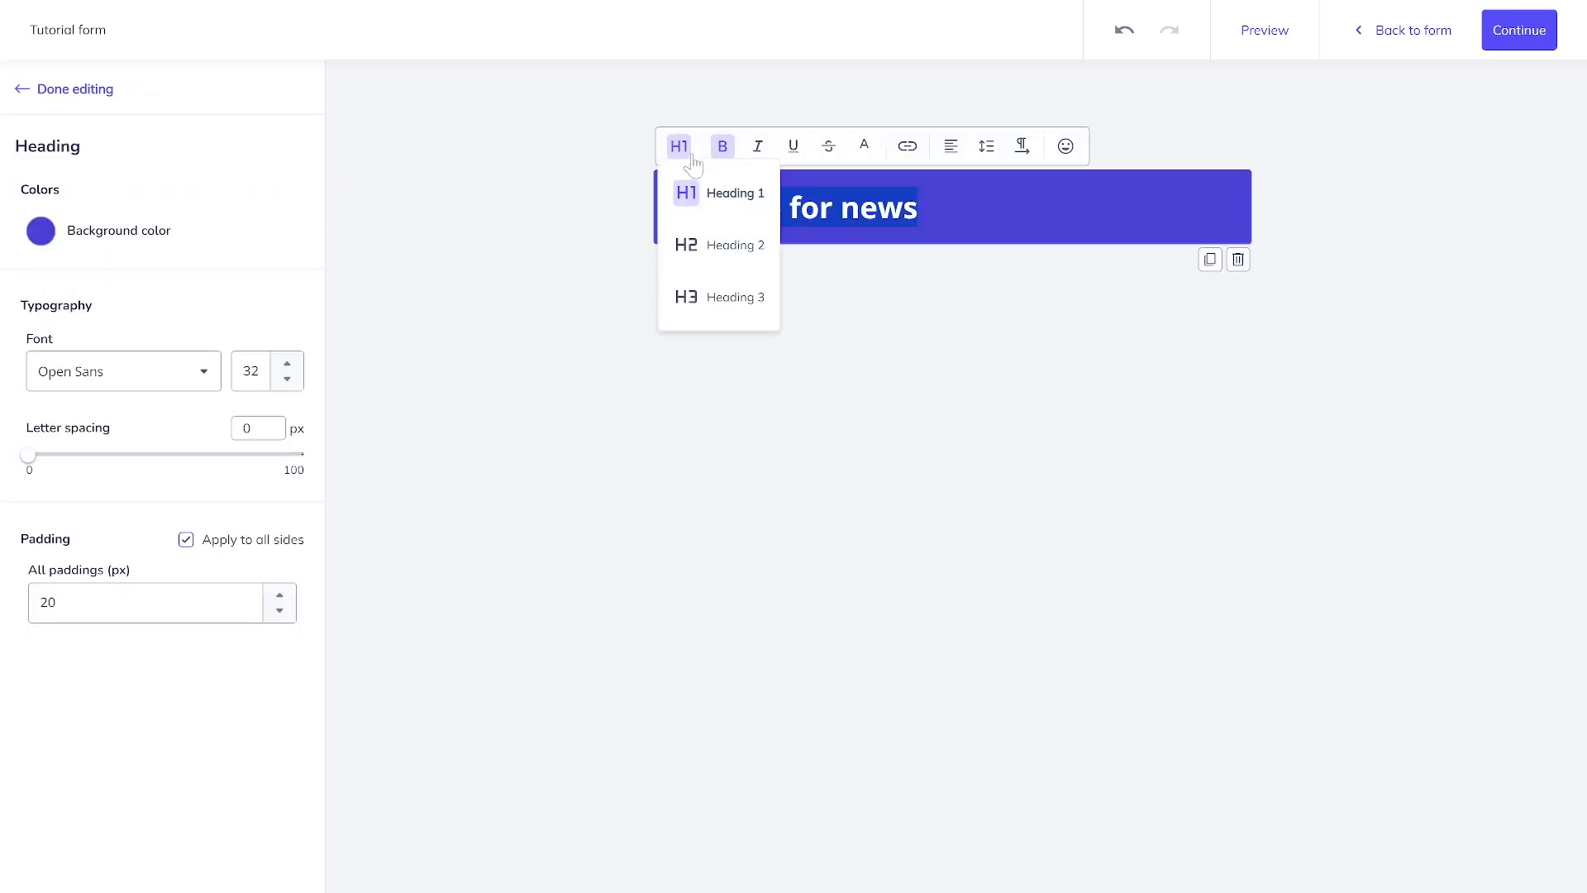
pyautogui.click(950, 149)
pyautogui.click(991, 245)
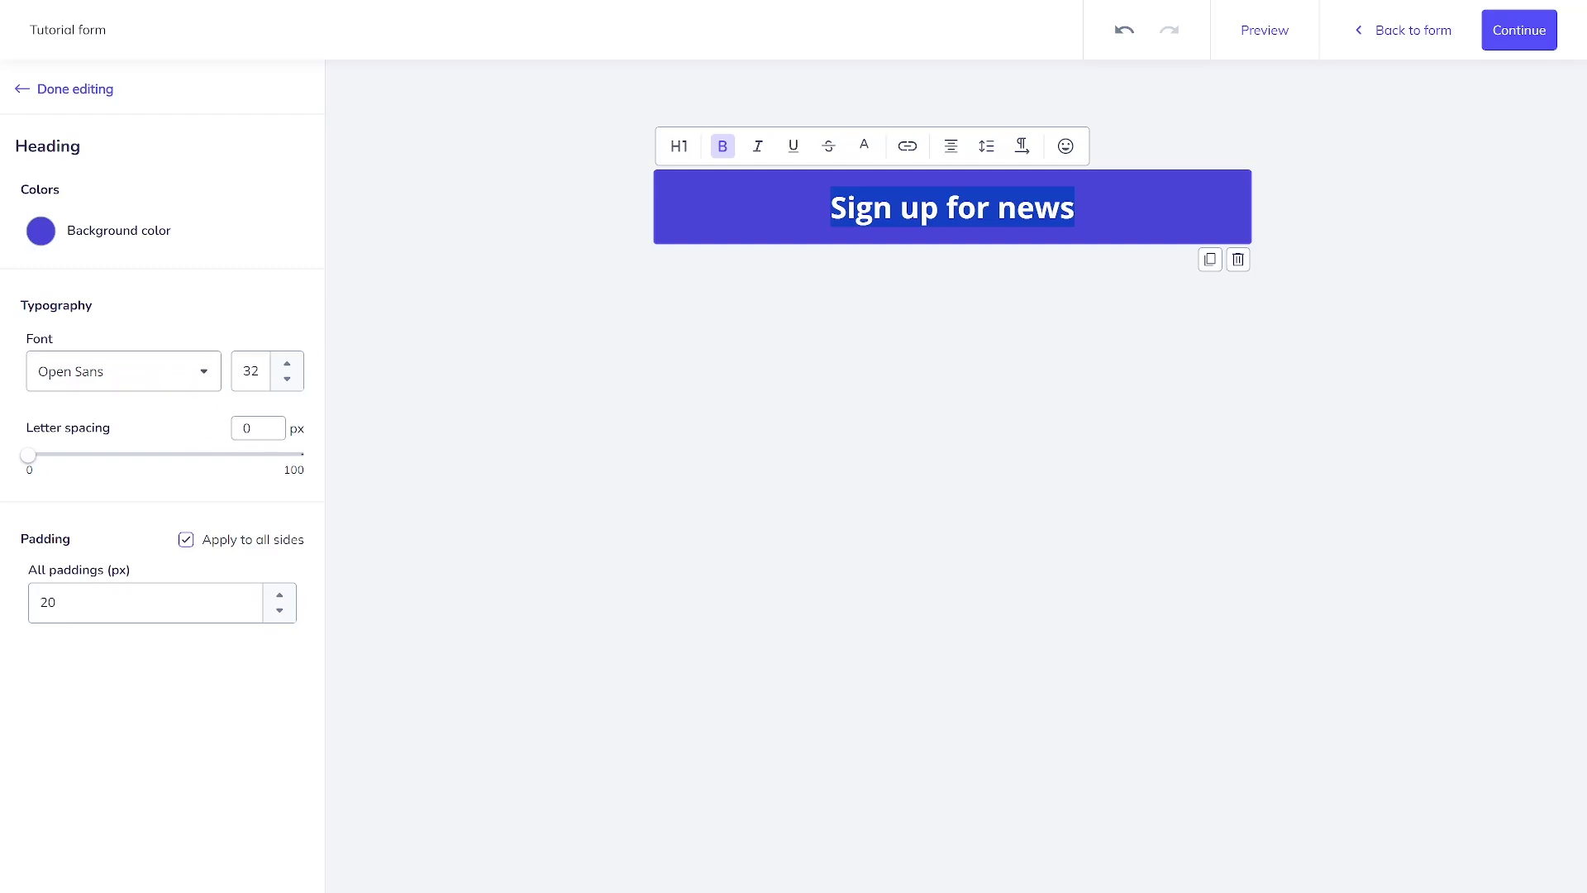
# - Set only the heading's bottom padding to 10 px, keep its background color and finish editing the block
pyautogui.click(186, 538)
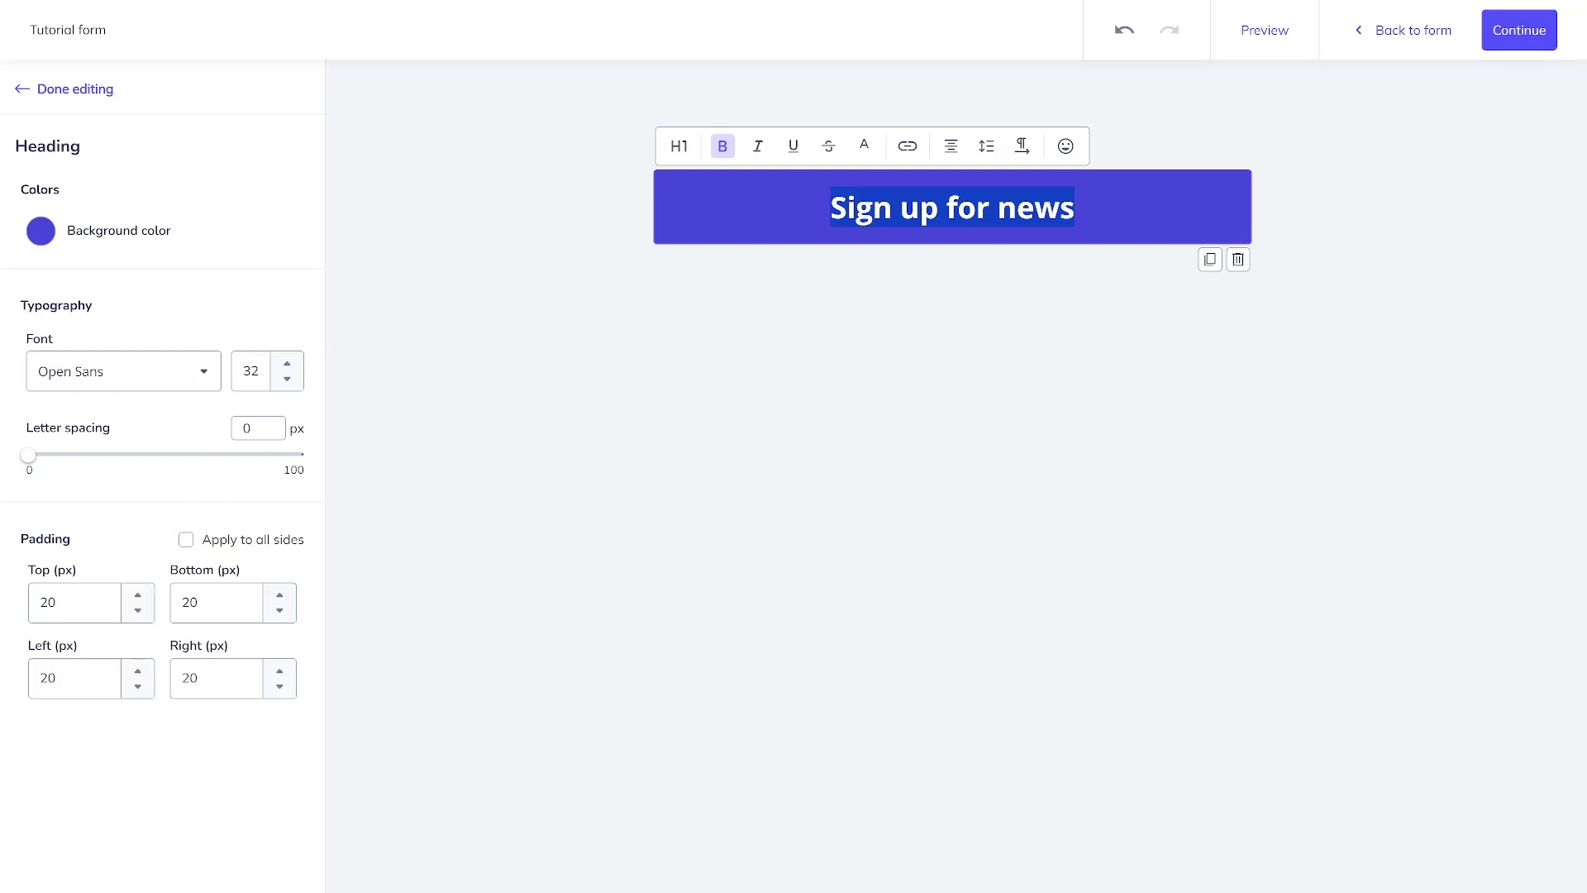
pyautogui.click(199, 602)
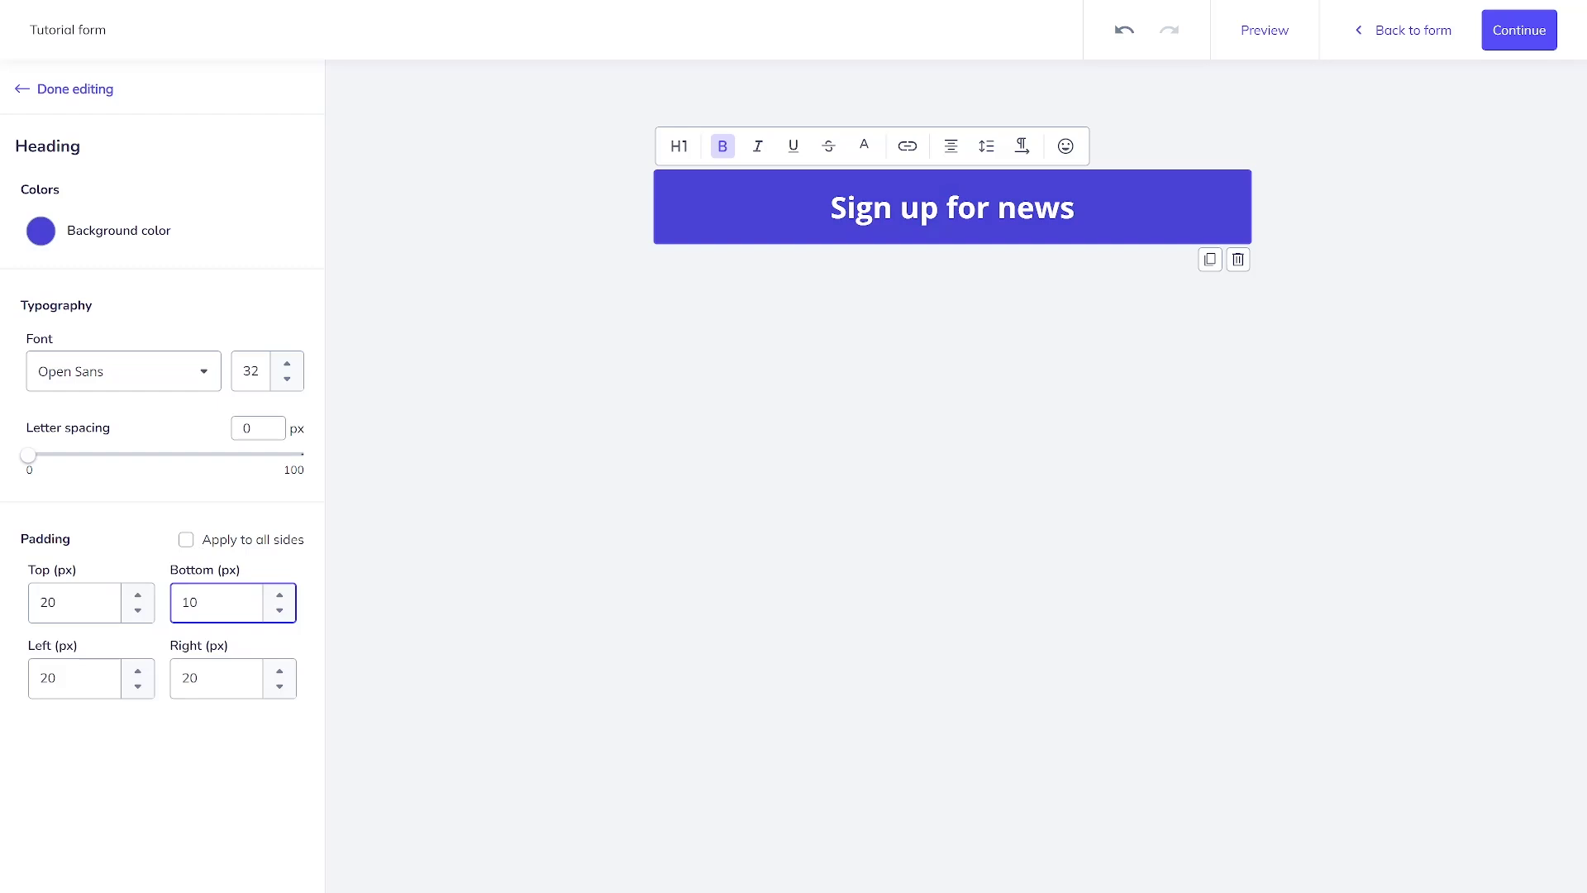
pyautogui.click(40, 231)
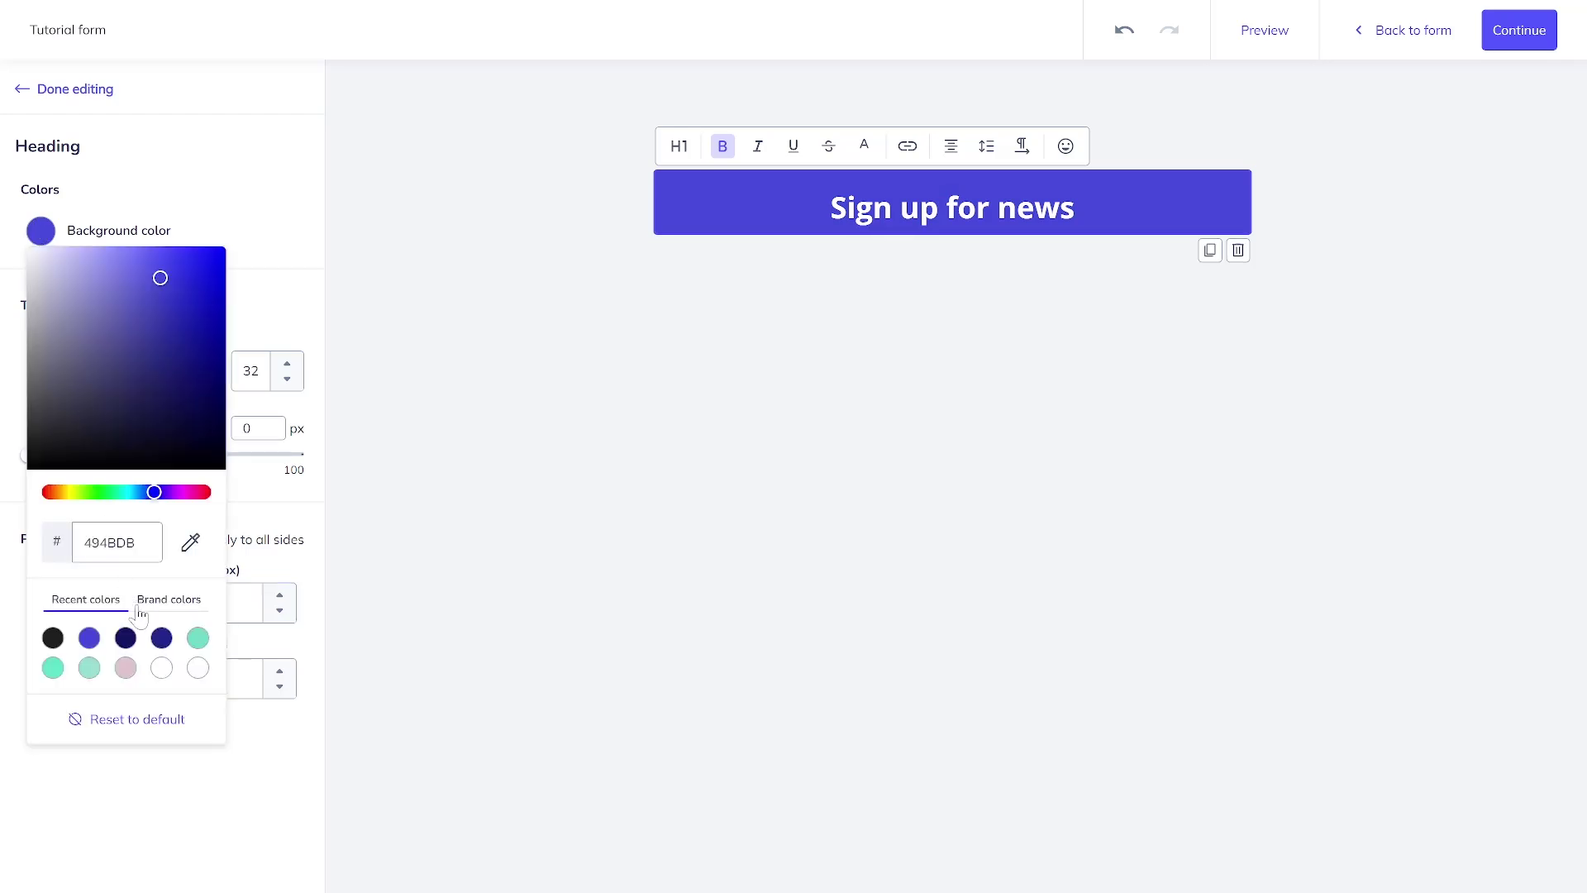
pyautogui.click(219, 201)
pyautogui.click(83, 89)
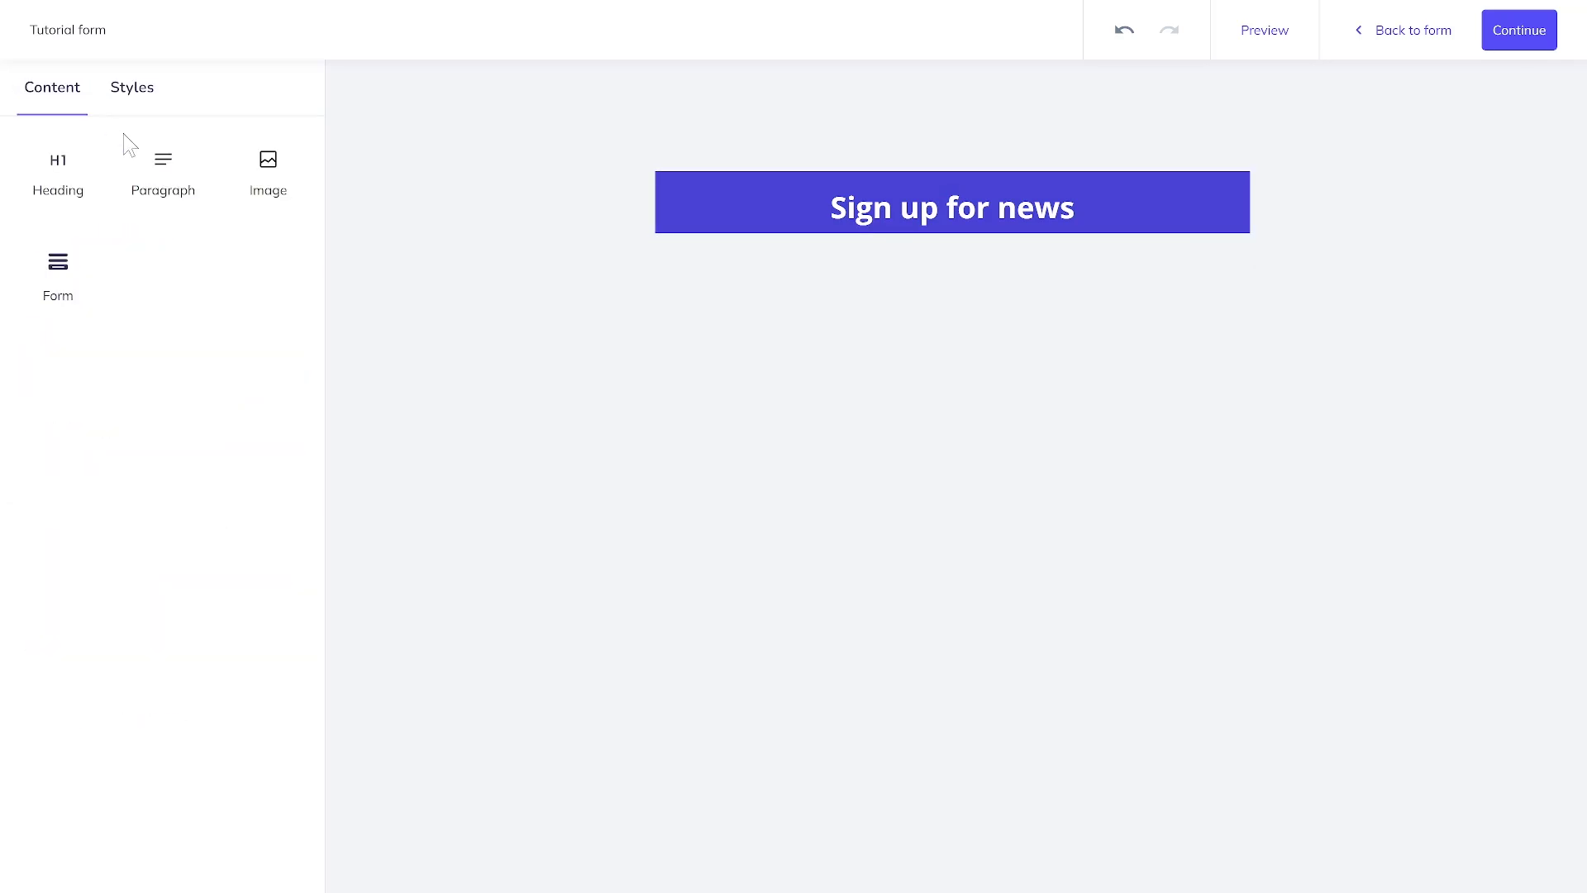
# - Add a paragraph block below the heading reading "Stay informed about new arrivals and special promotions."
pyautogui.moveTo(163, 173); pyautogui.dragTo(692, 266)
pyautogui.click(692, 266)
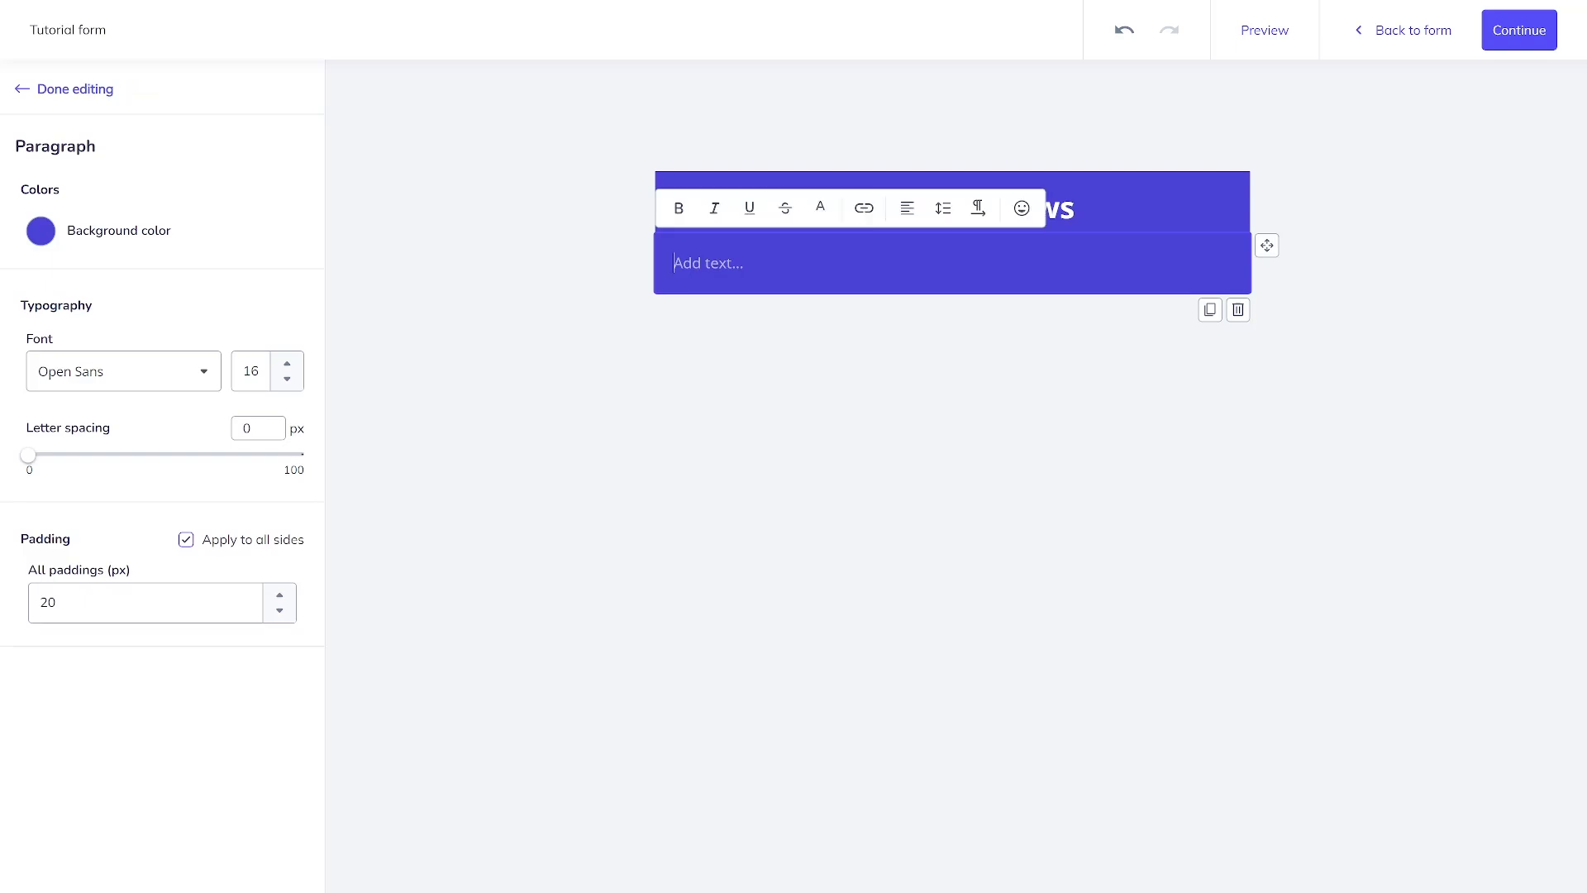
pyautogui.write('Stay informed about new arrivals and special promotions.')
# - Make the whole paragraph italic and center-aligned, and finish editing the block
pyautogui.hotkey('ctrl', 'a')
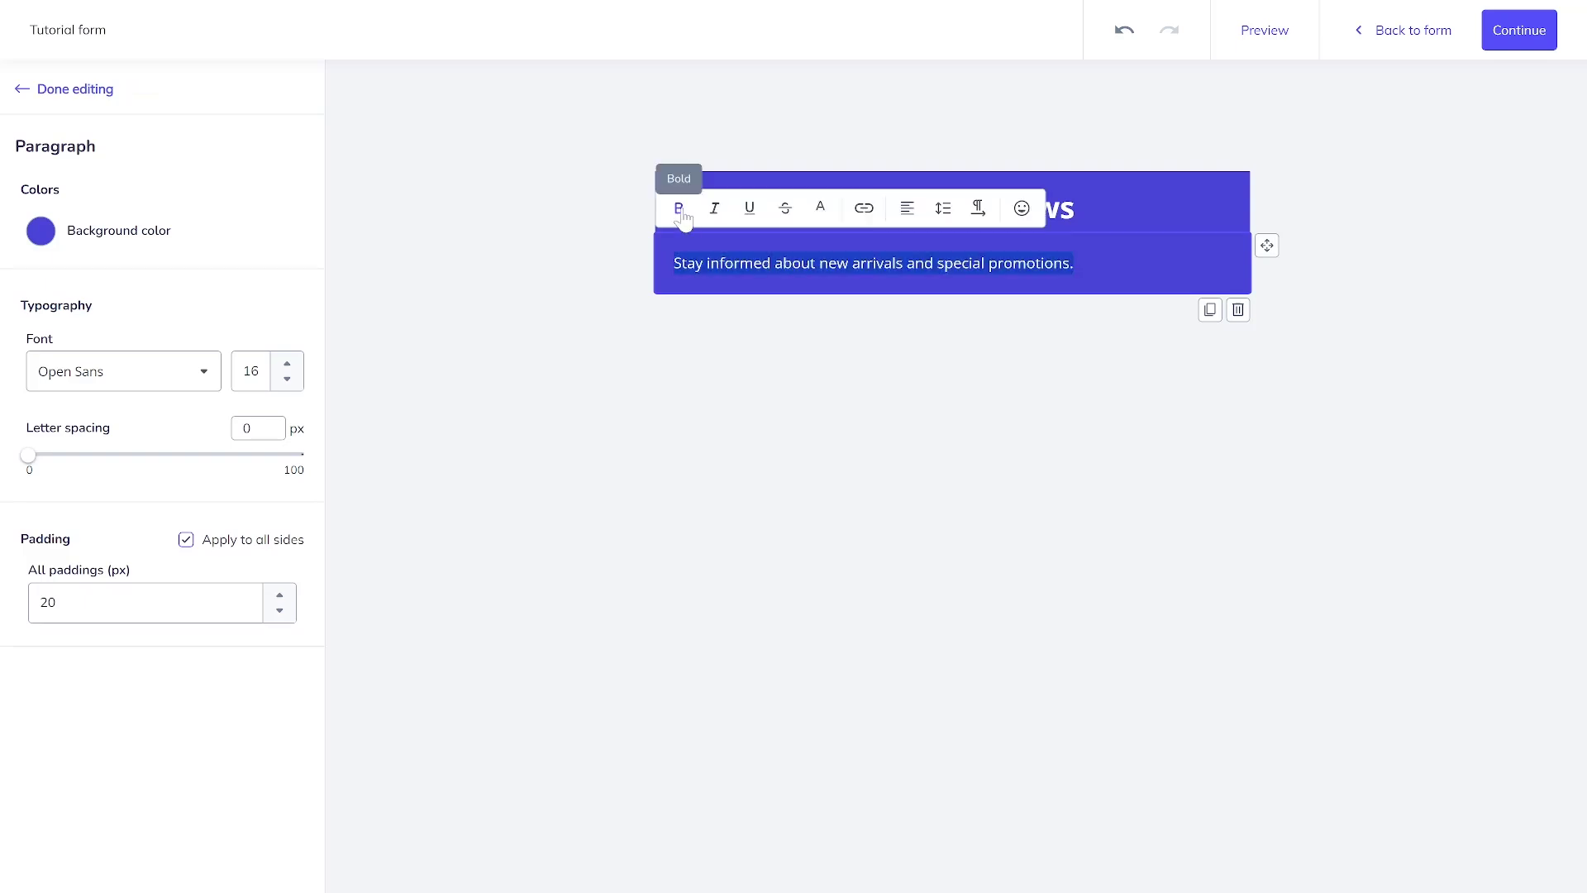
pyautogui.click(717, 213)
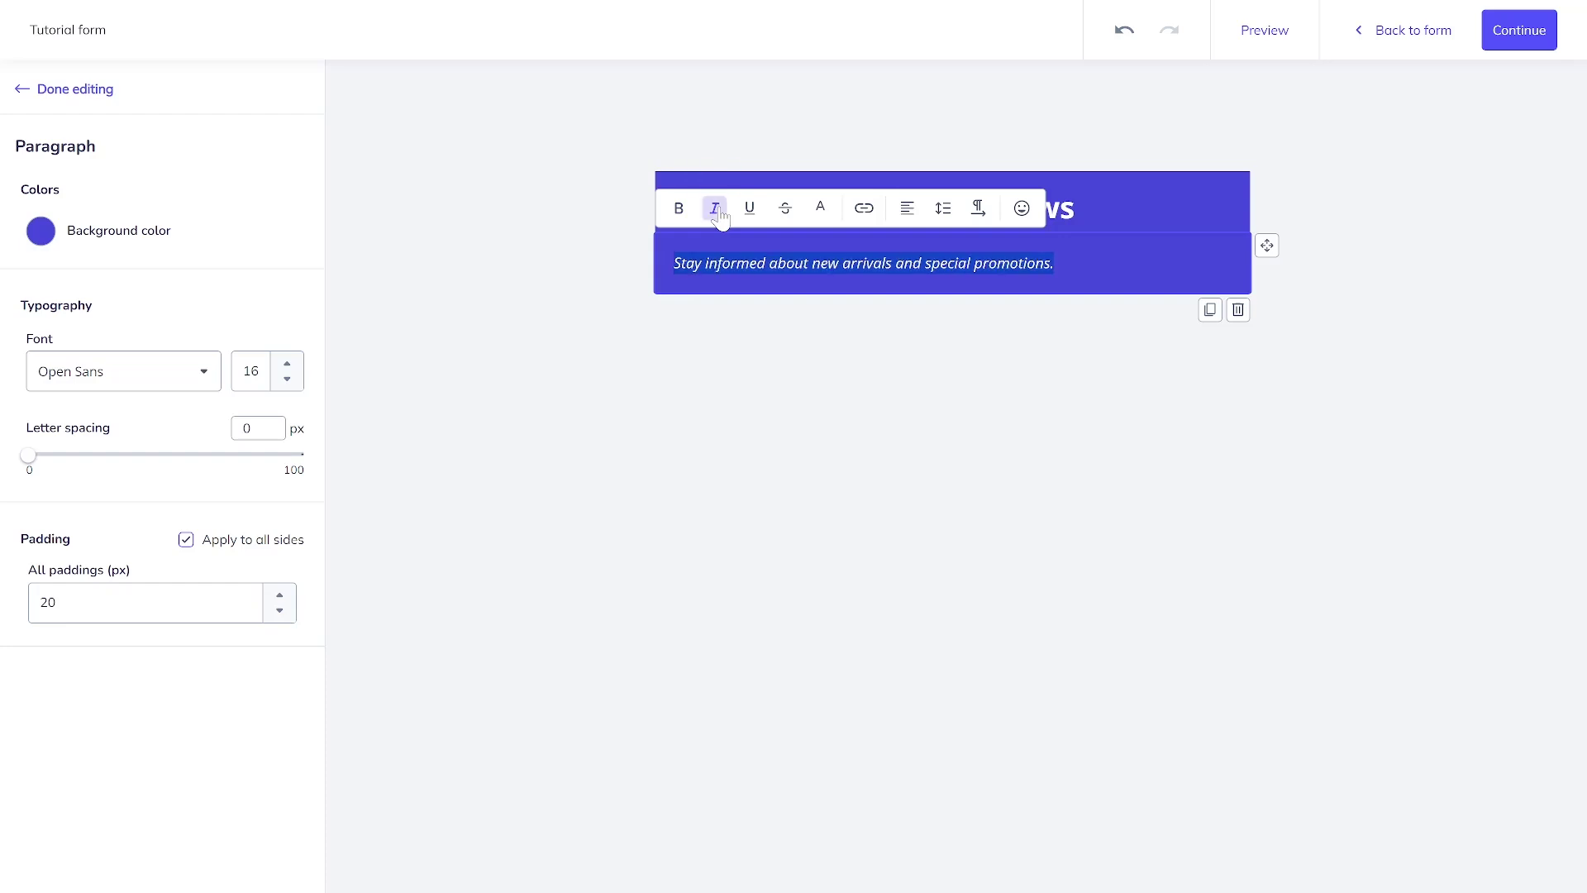
pyautogui.click(907, 209)
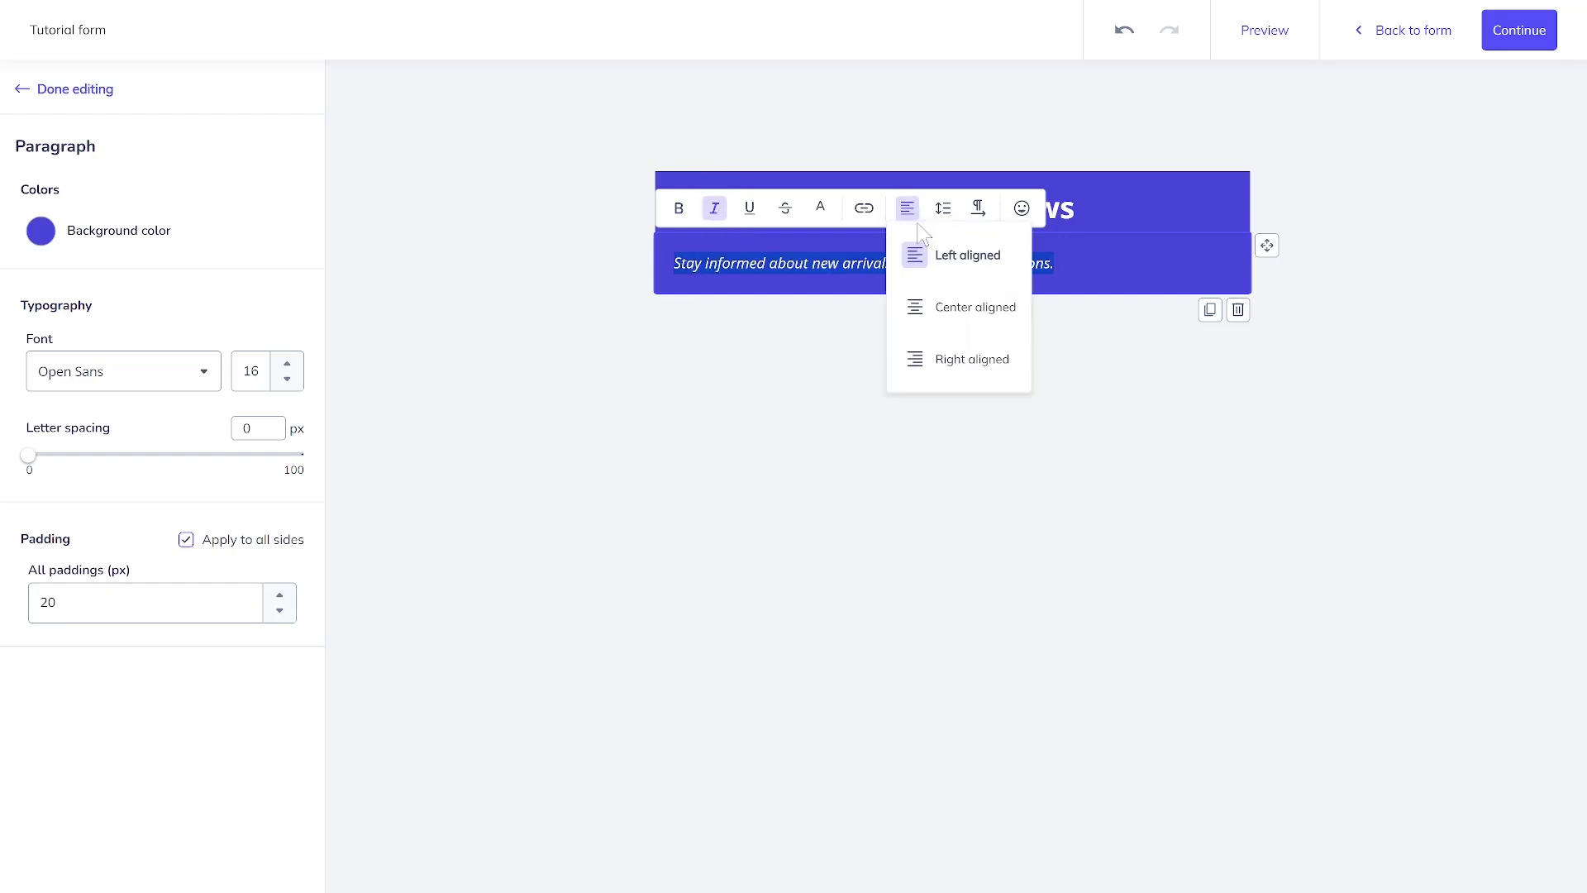
pyautogui.click(946, 309)
pyautogui.click(293, 294)
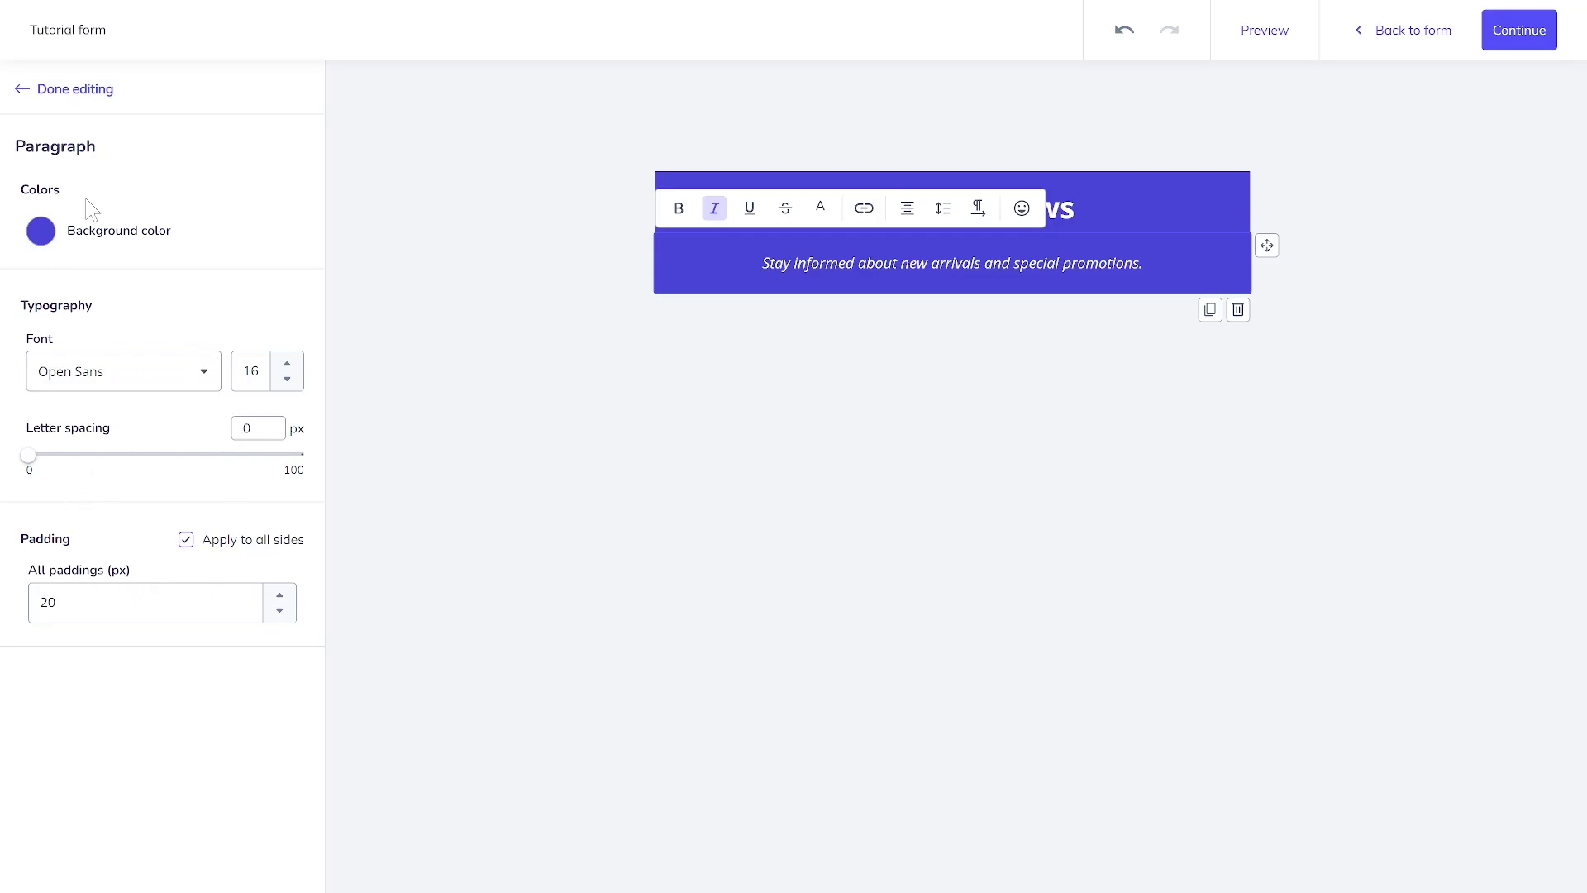
pyautogui.click(56, 93)
# - Insert an image block above the heading using digital-pattern-technology-background.jpg from the media library
pyautogui.moveTo(273, 177); pyautogui.dragTo(686, 175)
pyautogui.click(981, 322)
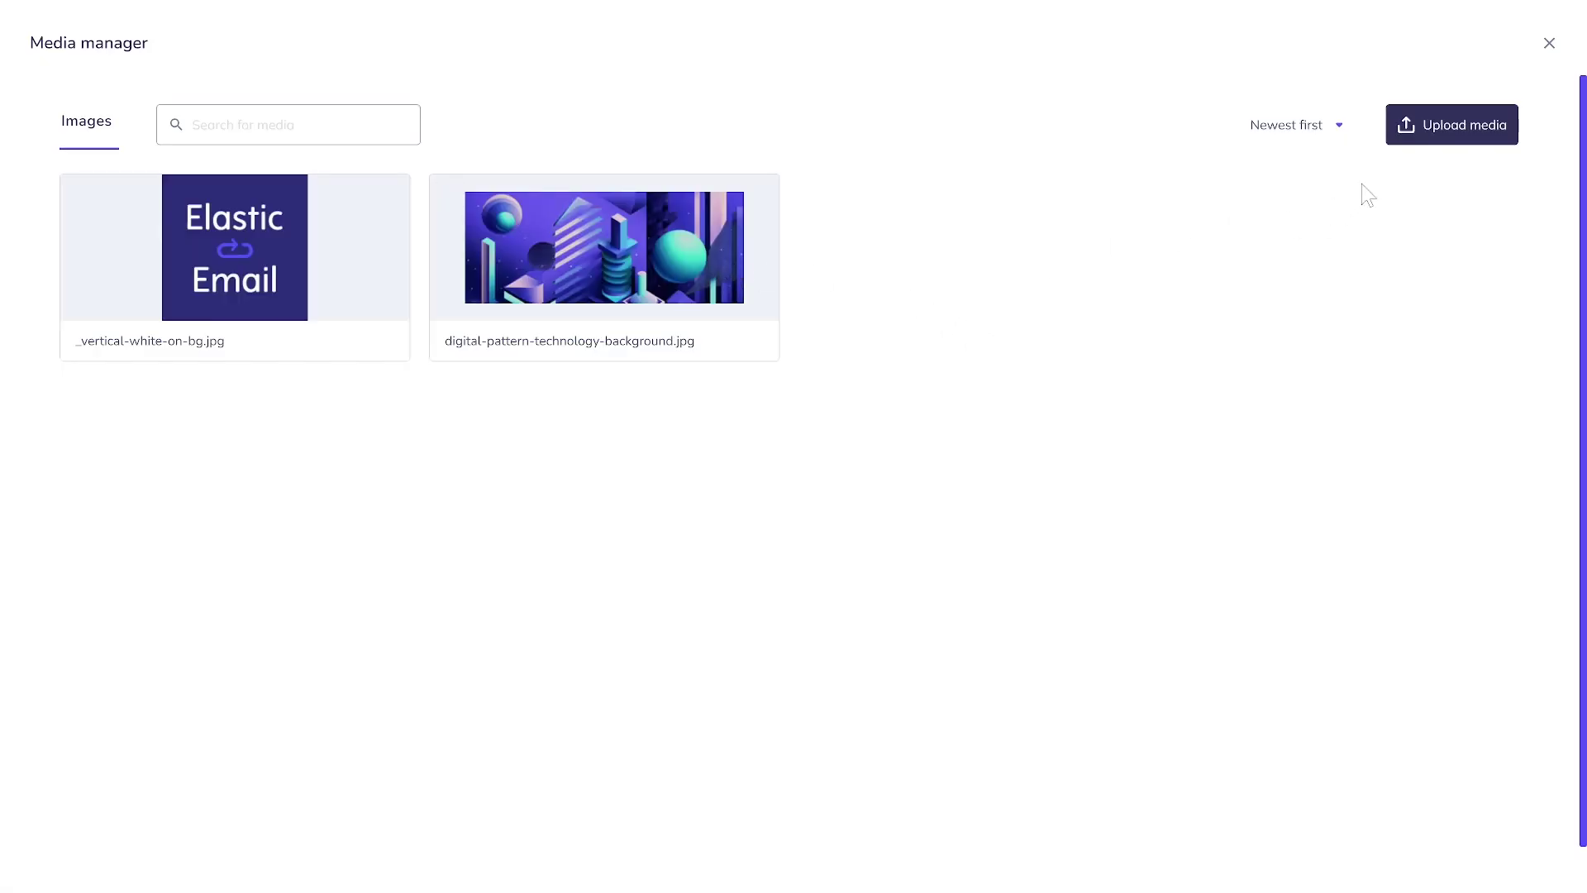
pyautogui.click(740, 229)
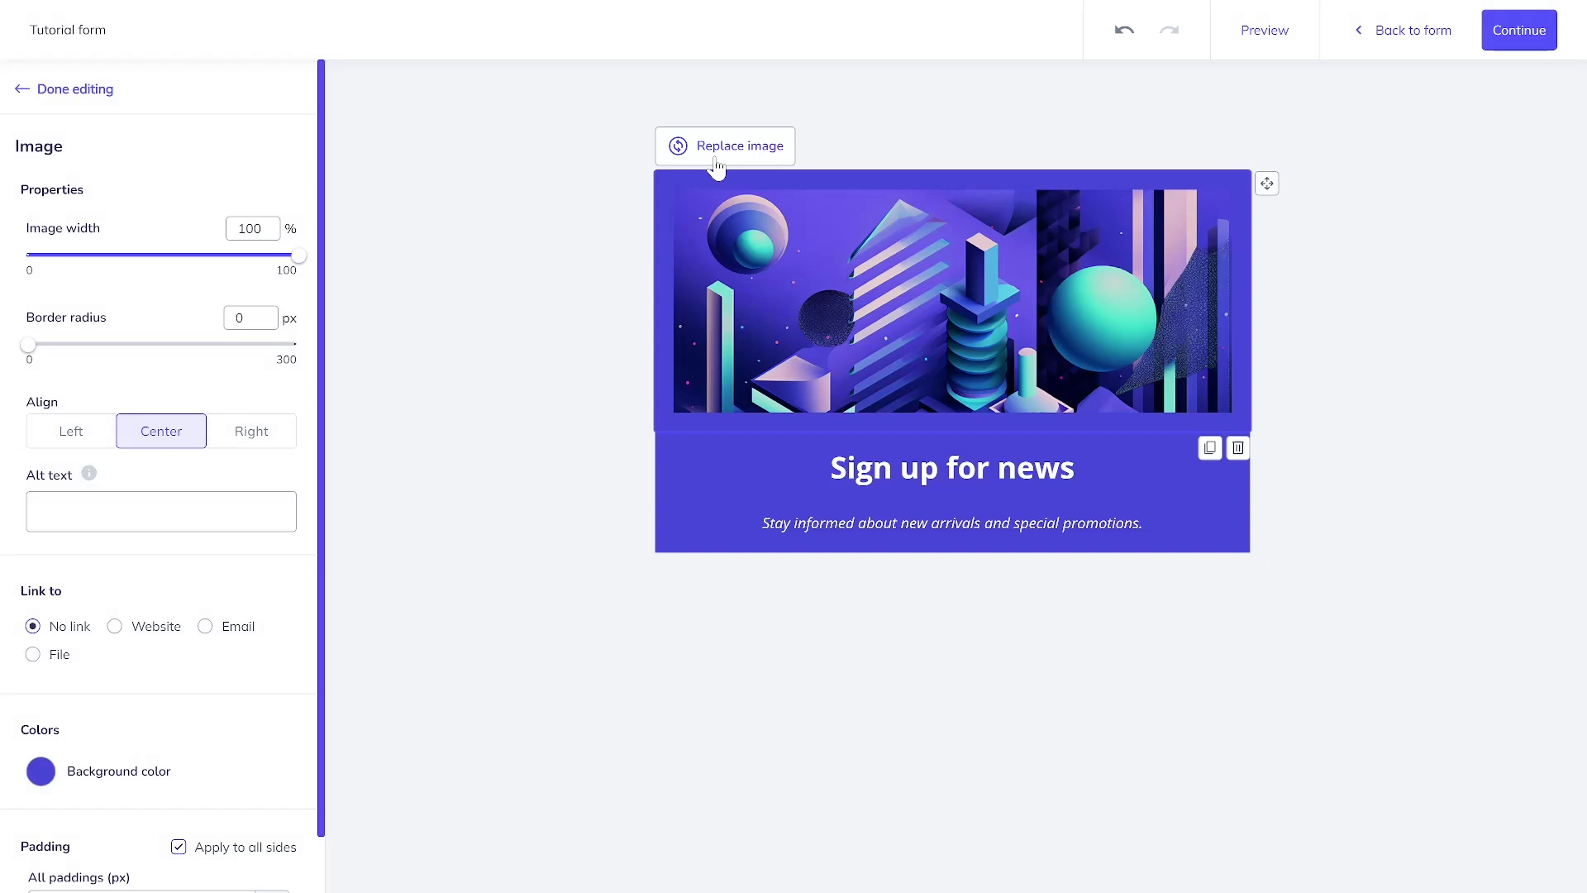
# - Keep the image width at 100% and give the image the alt text "technology image"
pyautogui.moveTo(298, 257)
pyautogui.mouseDown()
pyautogui.moveTo(252, 259)
pyautogui.moveTo(307, 258)
pyautogui.mouseUp()
pyautogui.click(126, 514)
pyautogui.write('technology image')
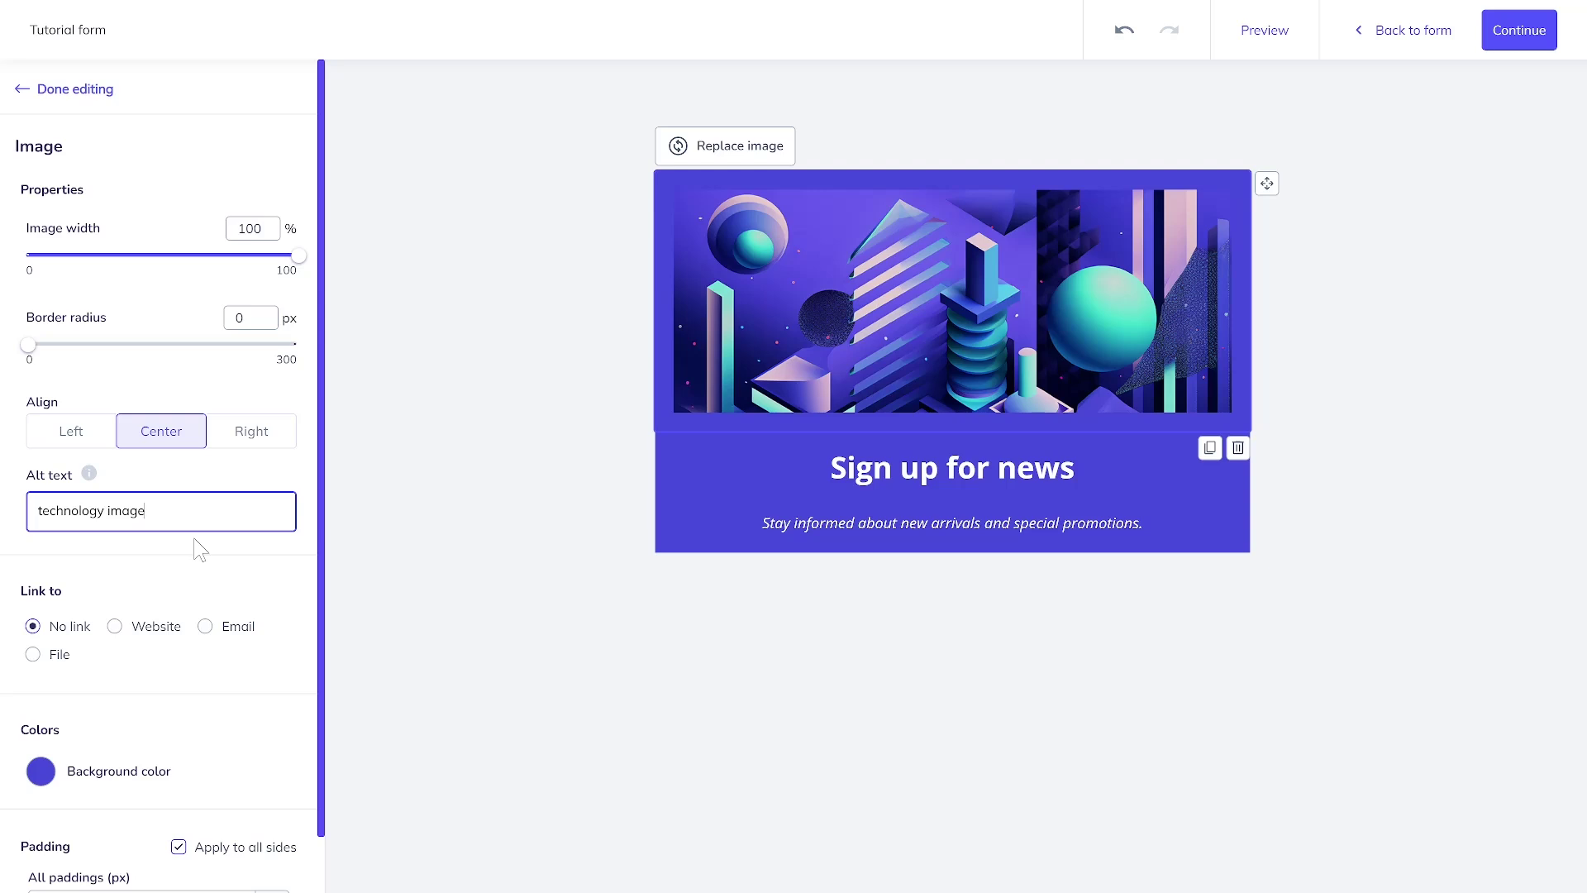
# - Try the website, email and file link types for the image and return to no link
pyautogui.click(135, 632)
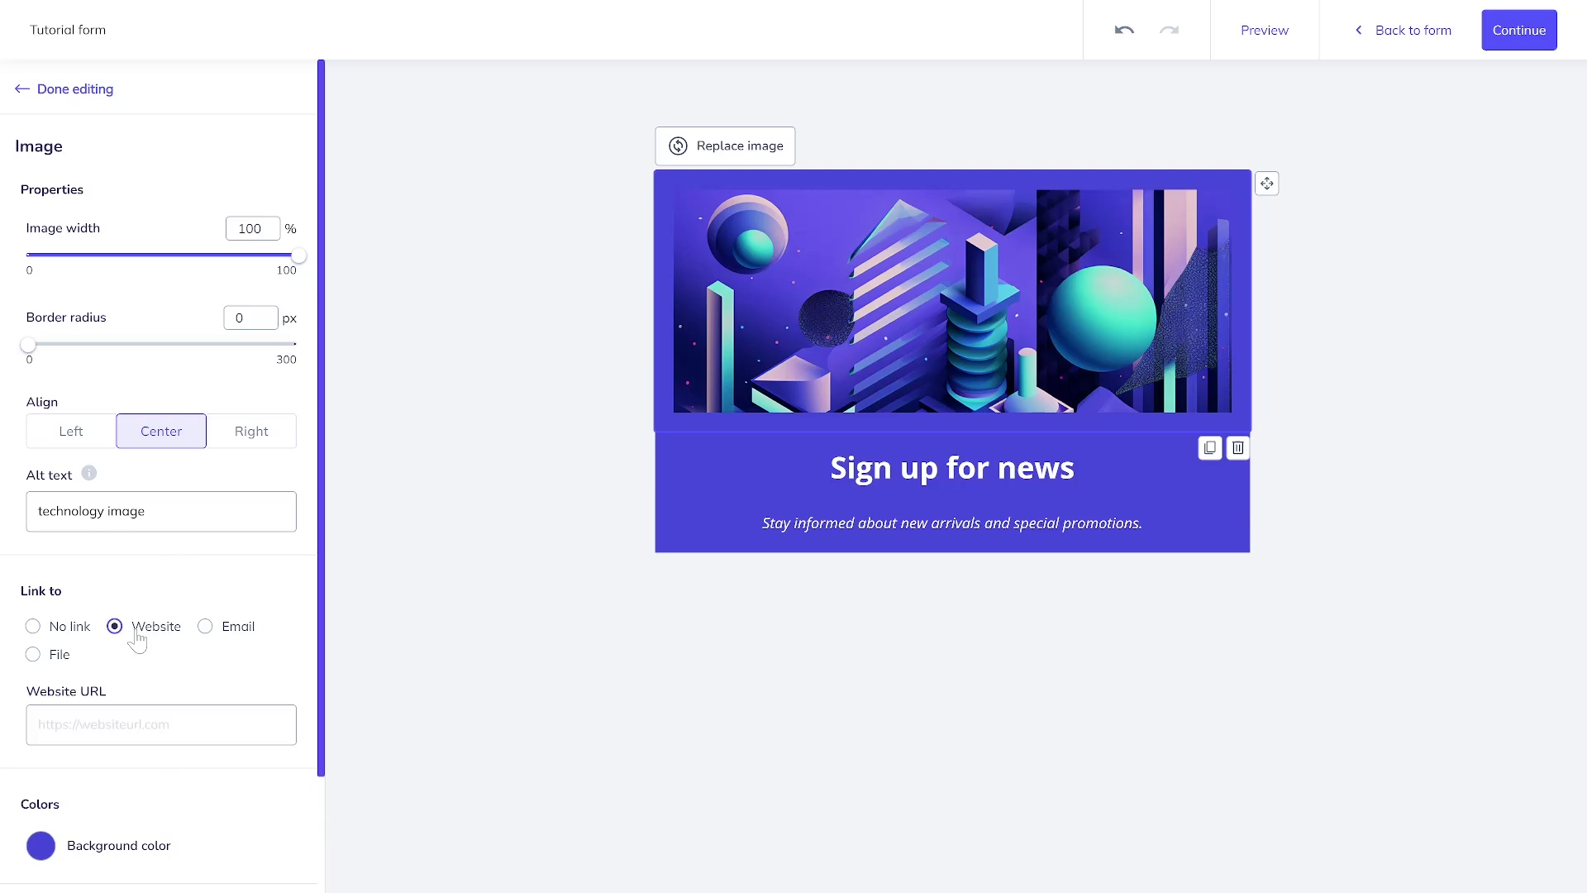
pyautogui.click(206, 628)
pyautogui.click(34, 653)
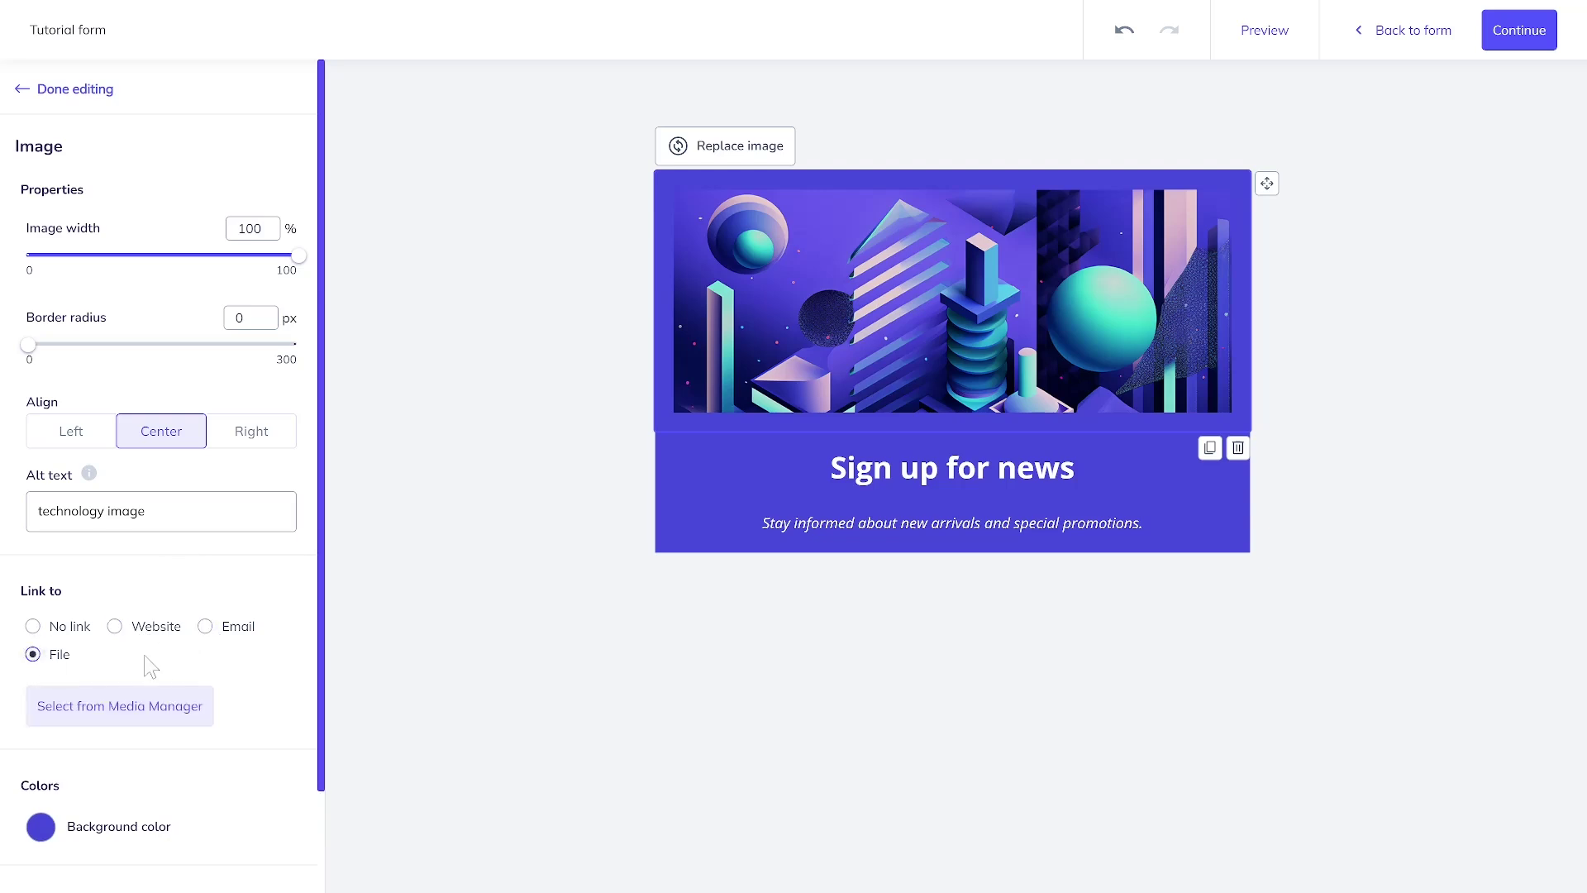
pyautogui.click(48, 630)
# - Set the image's padding to 0 px on all sides and finish editing the block
pyautogui.scroll(-1, 159, 705)
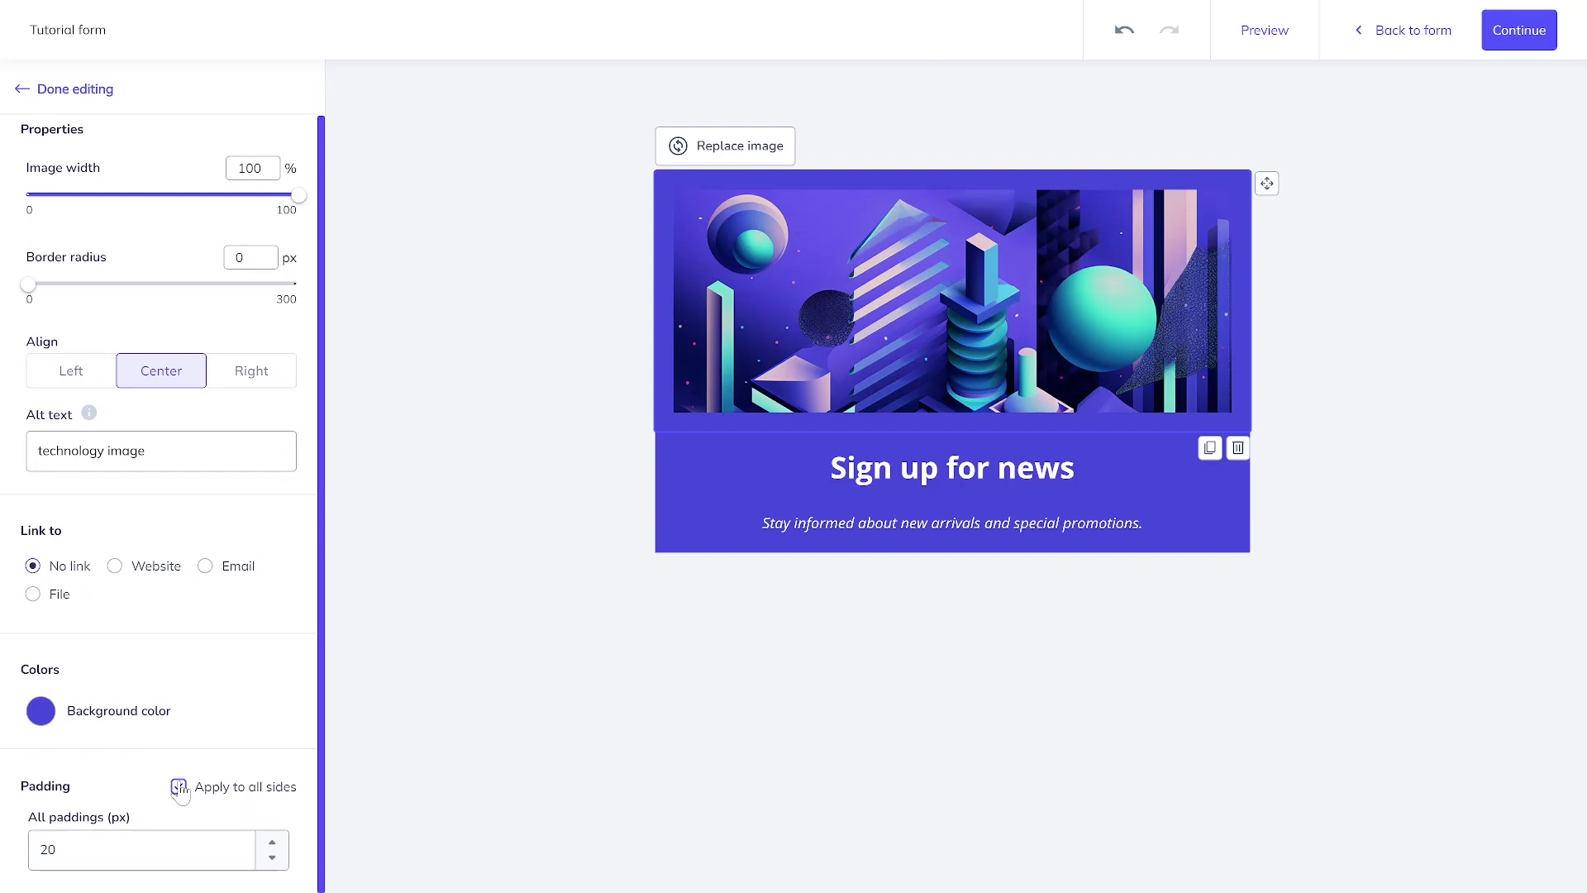
pyautogui.click(132, 849)
pyautogui.write('0')
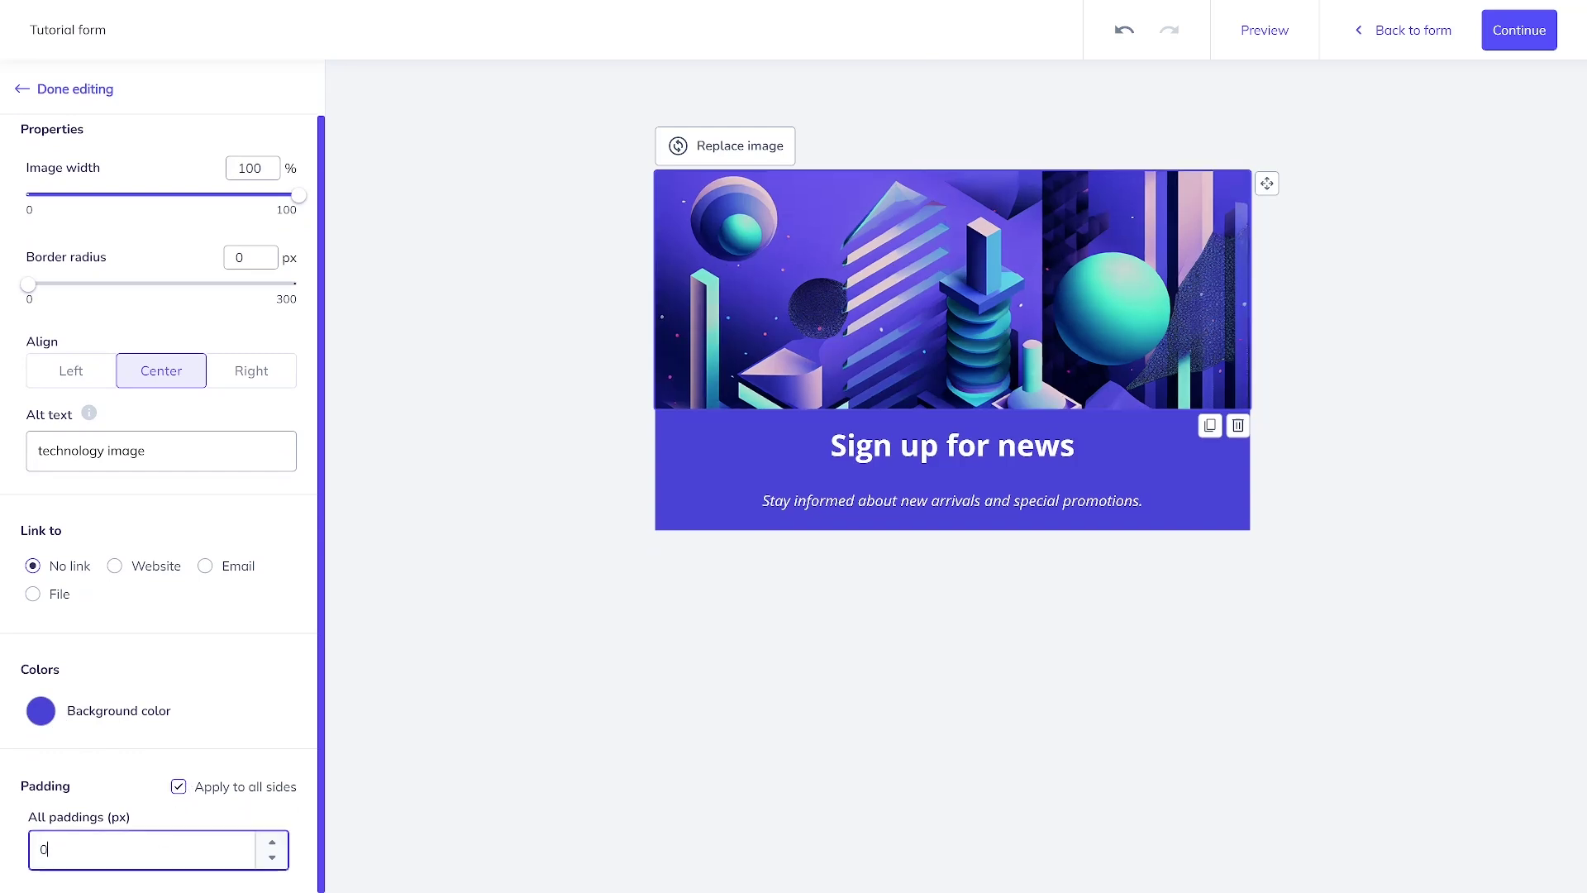
pyautogui.click(62, 89)
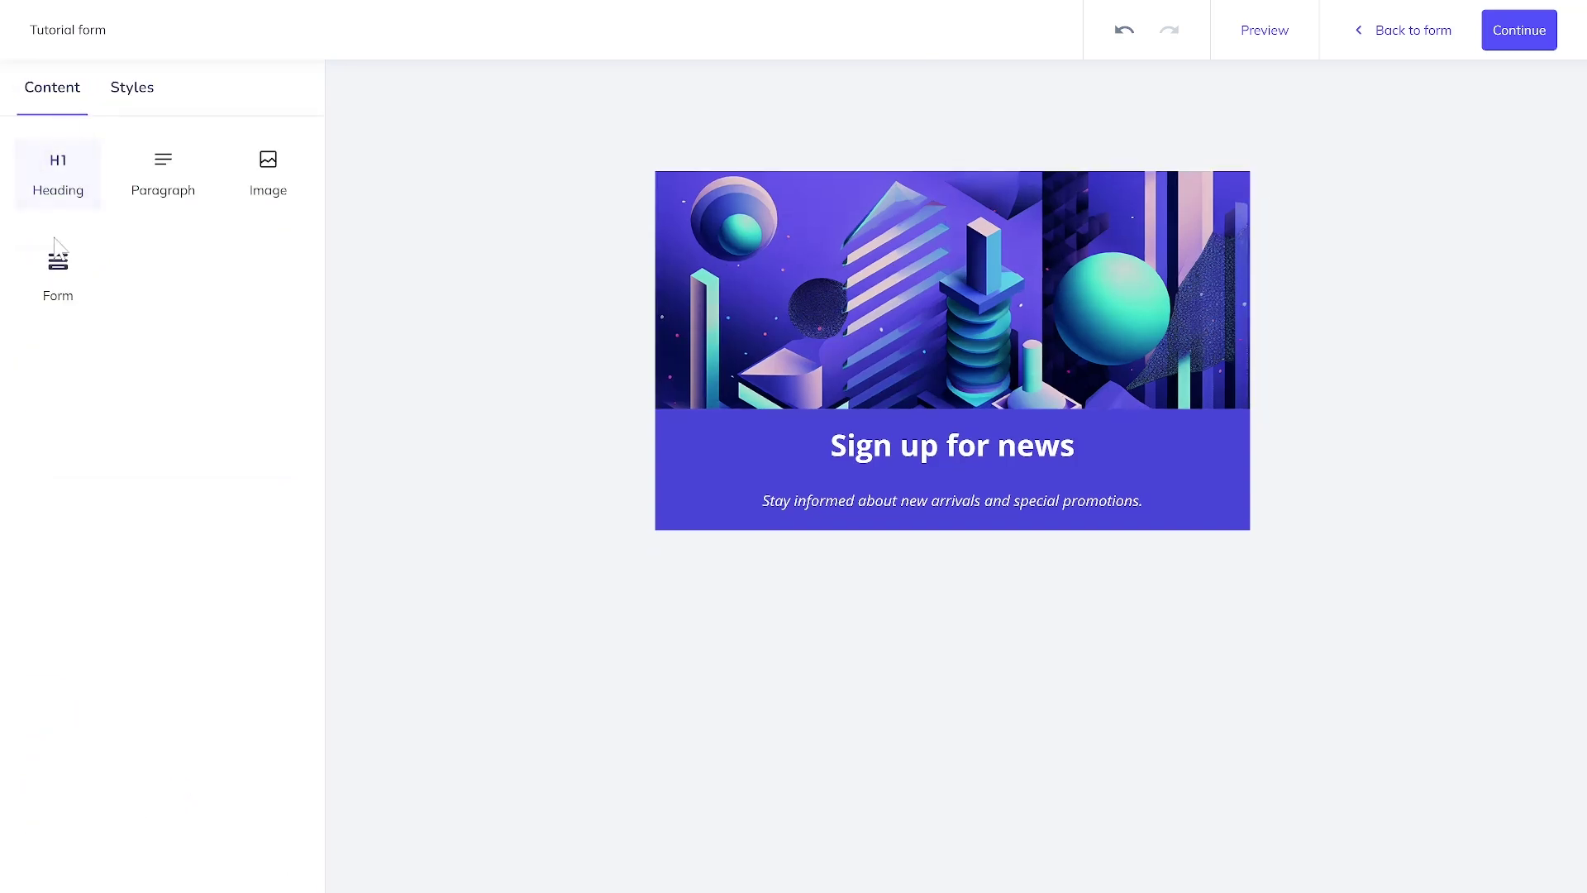
# - Add a form block below the paragraph and include First name and Last name fields after the email field
pyautogui.moveTo(58, 268); pyautogui.dragTo(734, 546)
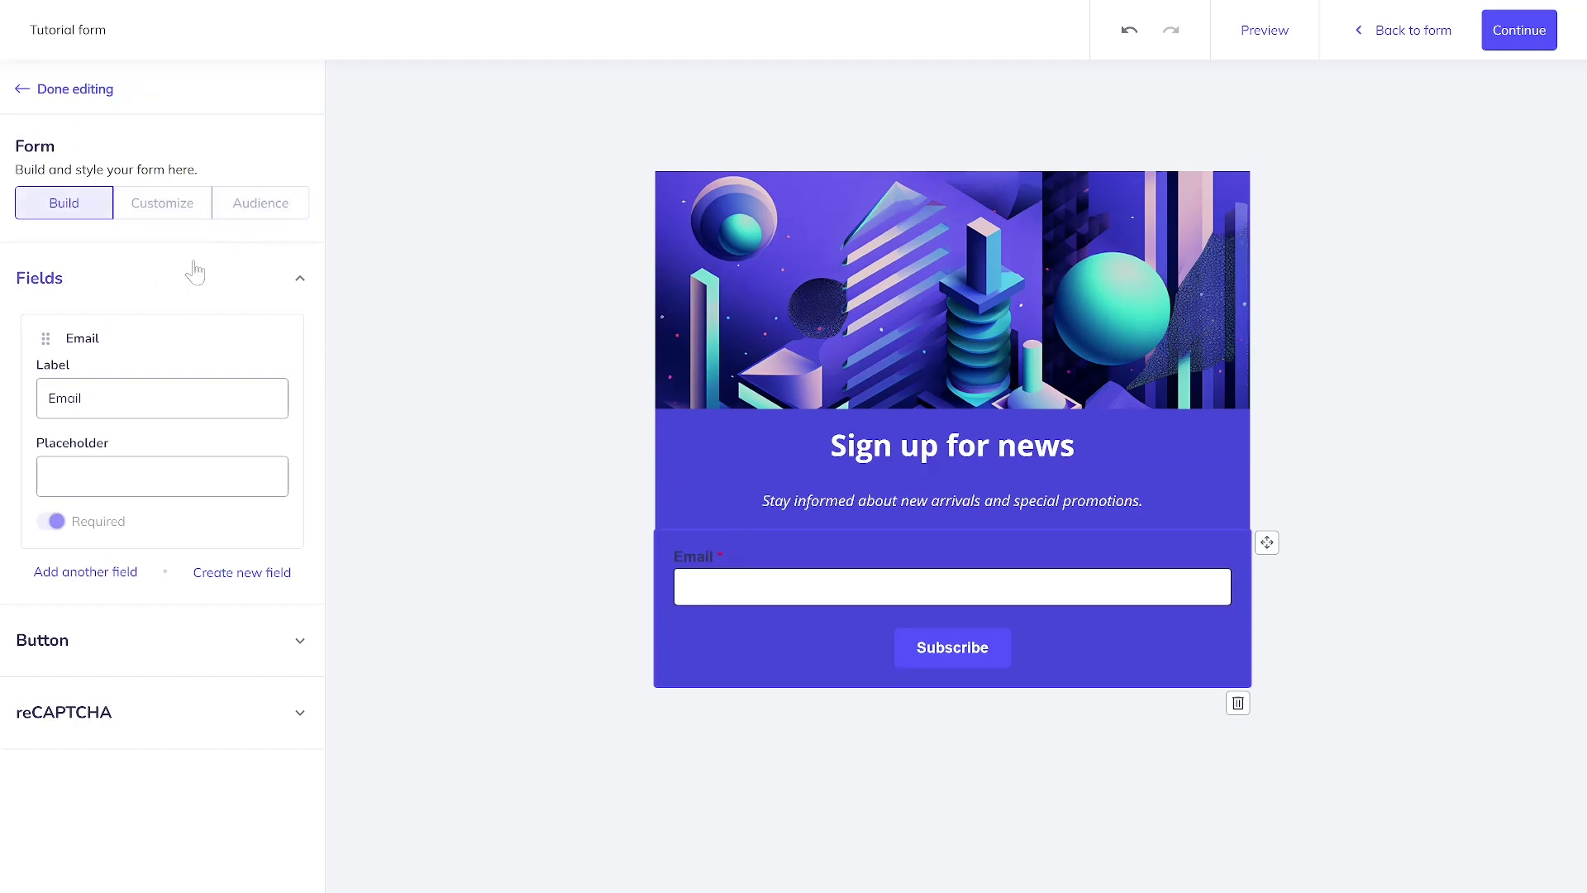
pyautogui.click(120, 576)
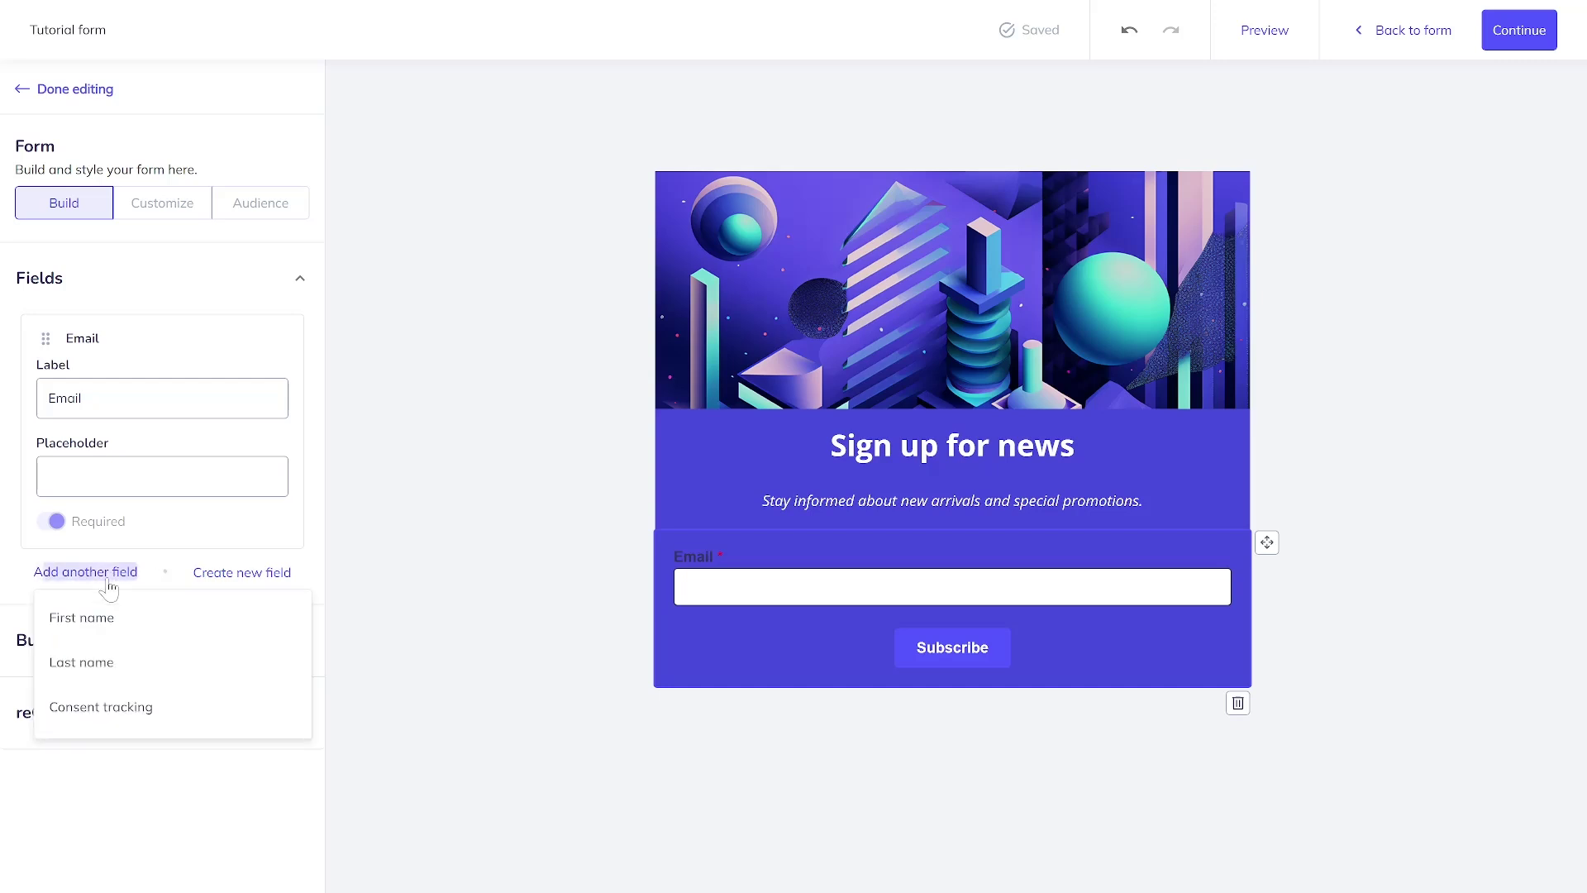
pyautogui.click(111, 625)
pyautogui.click(106, 637)
pyautogui.click(106, 676)
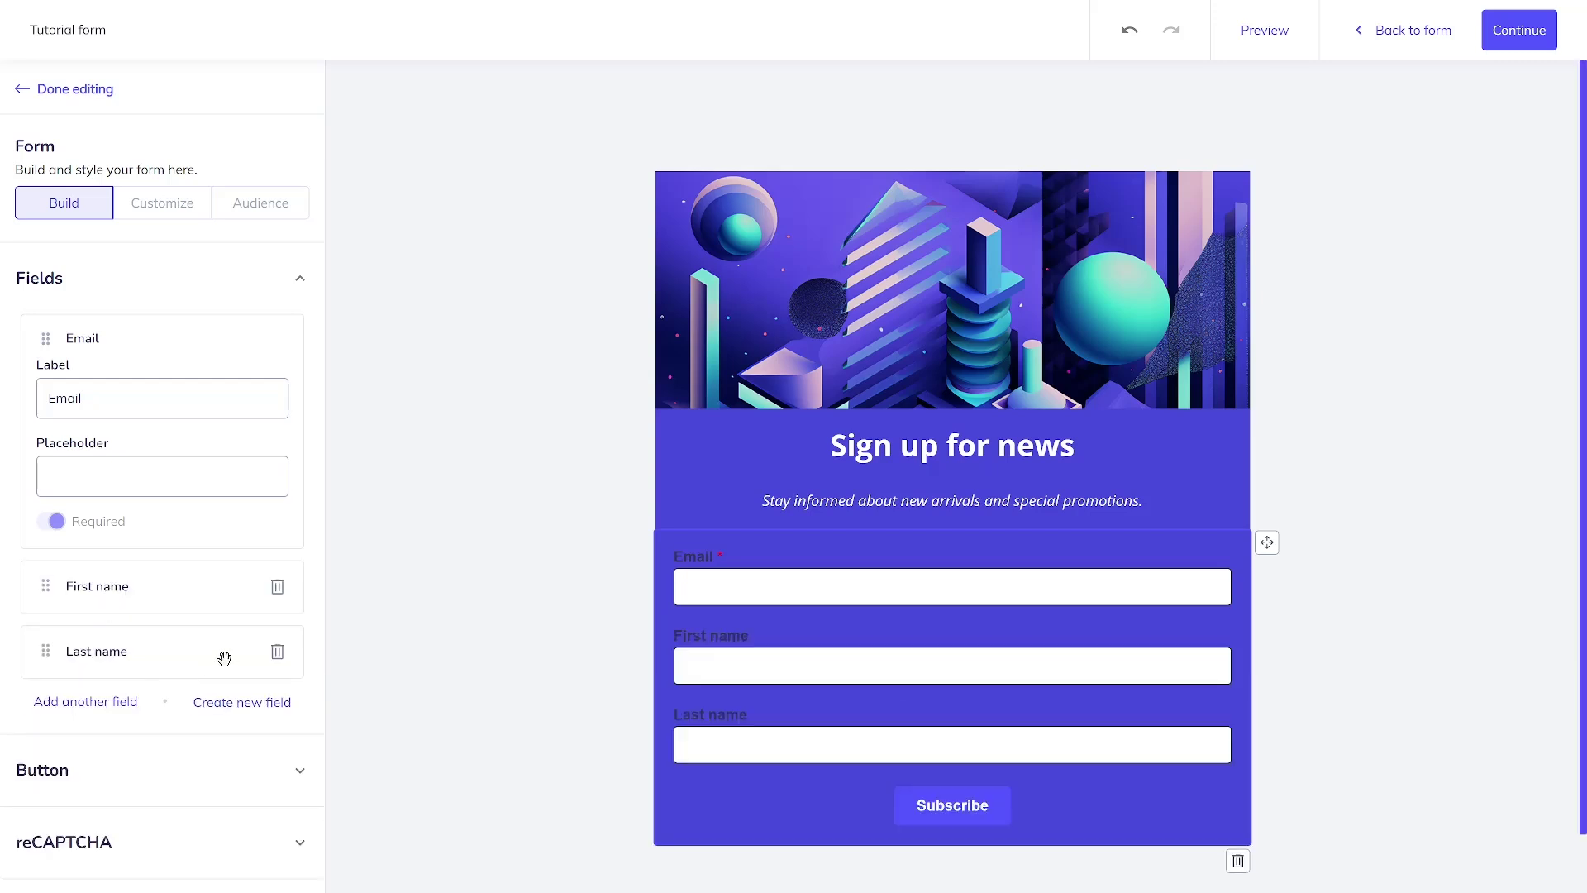
# - Check the option for creating a custom field, close it, and move the Last name field above First name
pyautogui.click(242, 704)
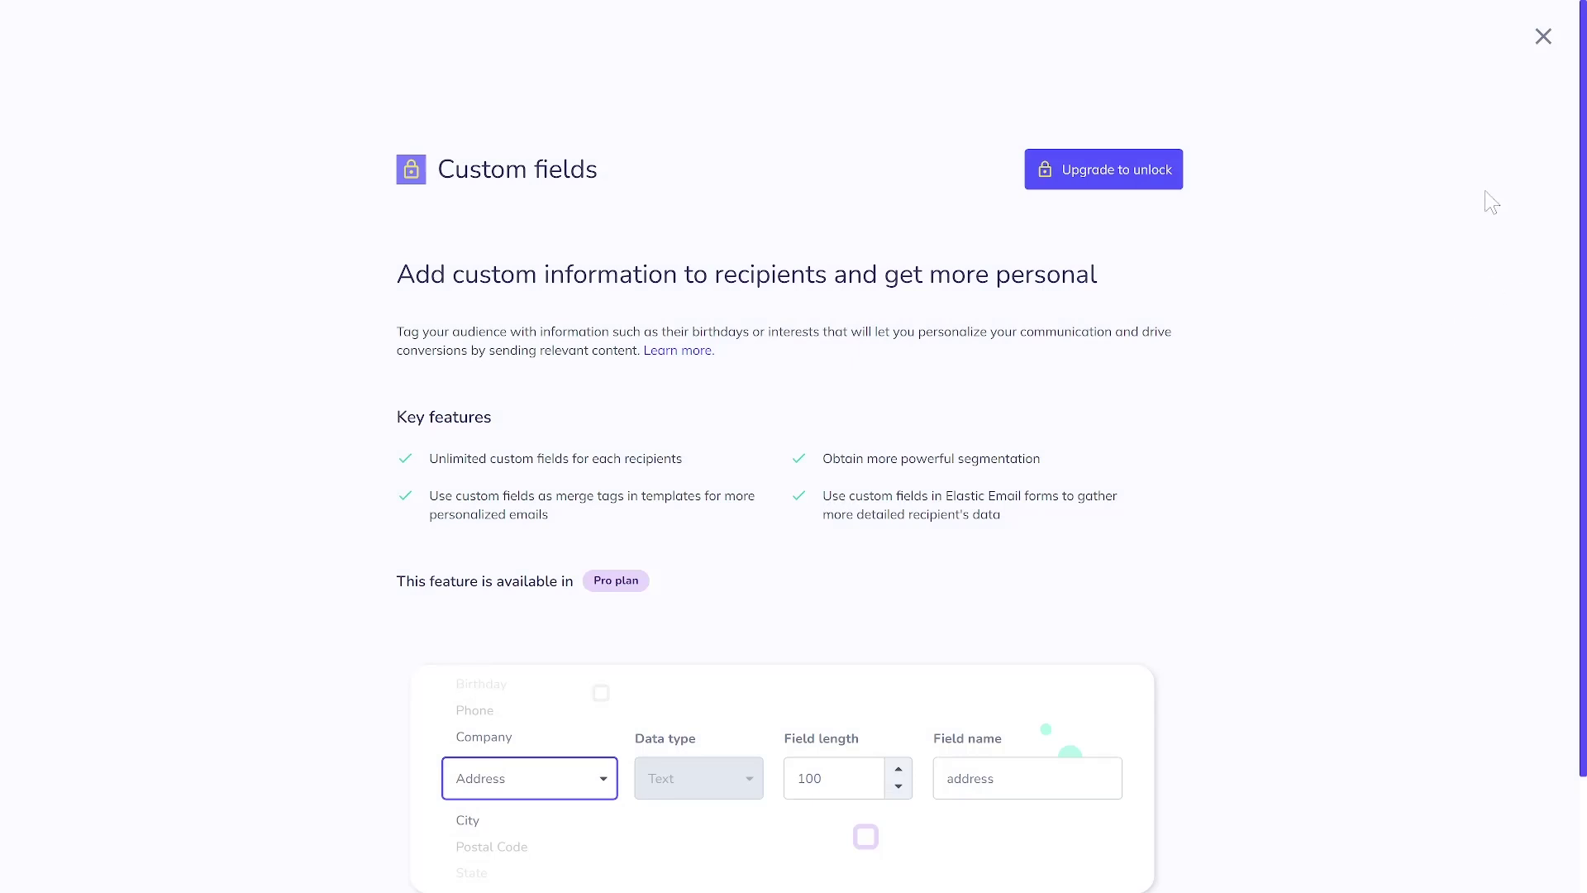
pyautogui.click(1542, 40)
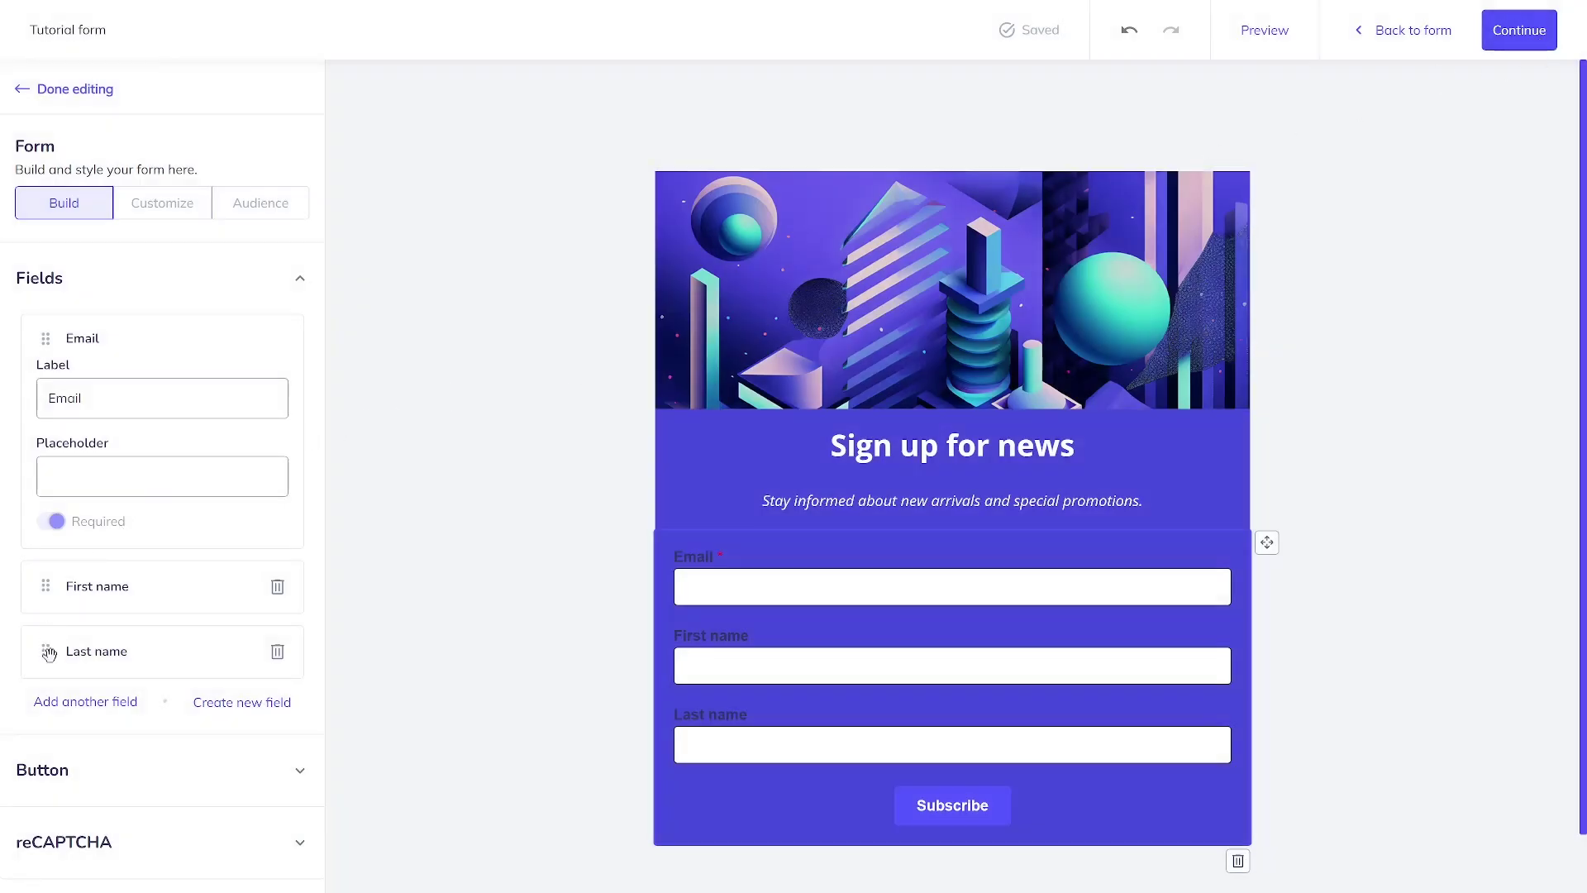
pyautogui.moveTo(49, 653); pyautogui.dragTo(109, 597)
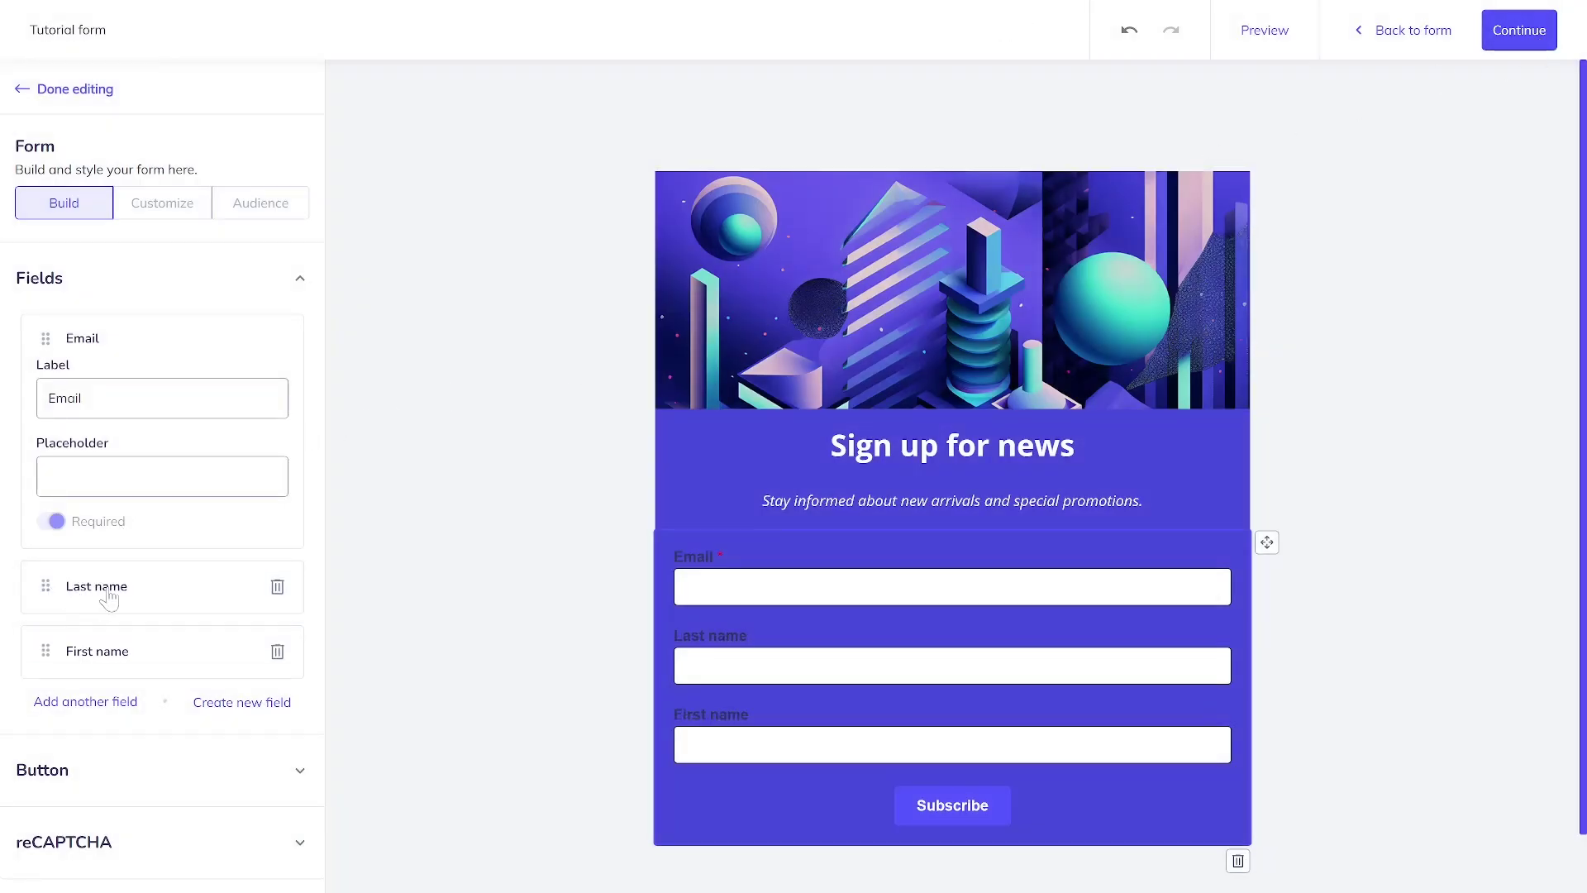
# - Change the form's submit button text to "Sign up now"
pyautogui.click(272, 782)
pyautogui.click(195, 787)
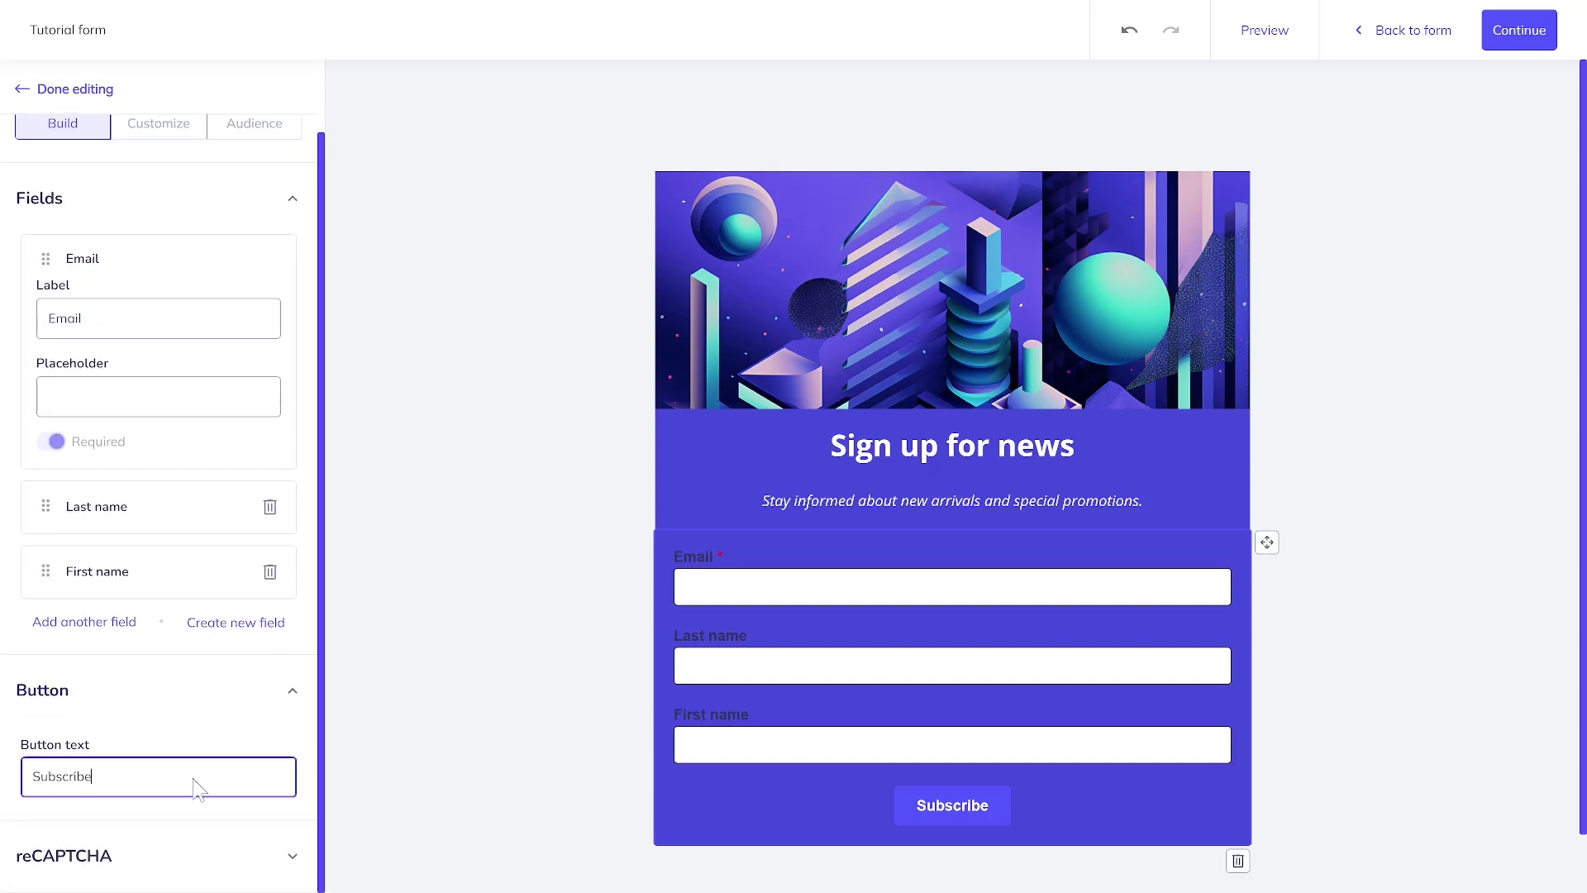
pyautogui.hotkey('ctrl', 'a')
pyautogui.write('Sign up now')
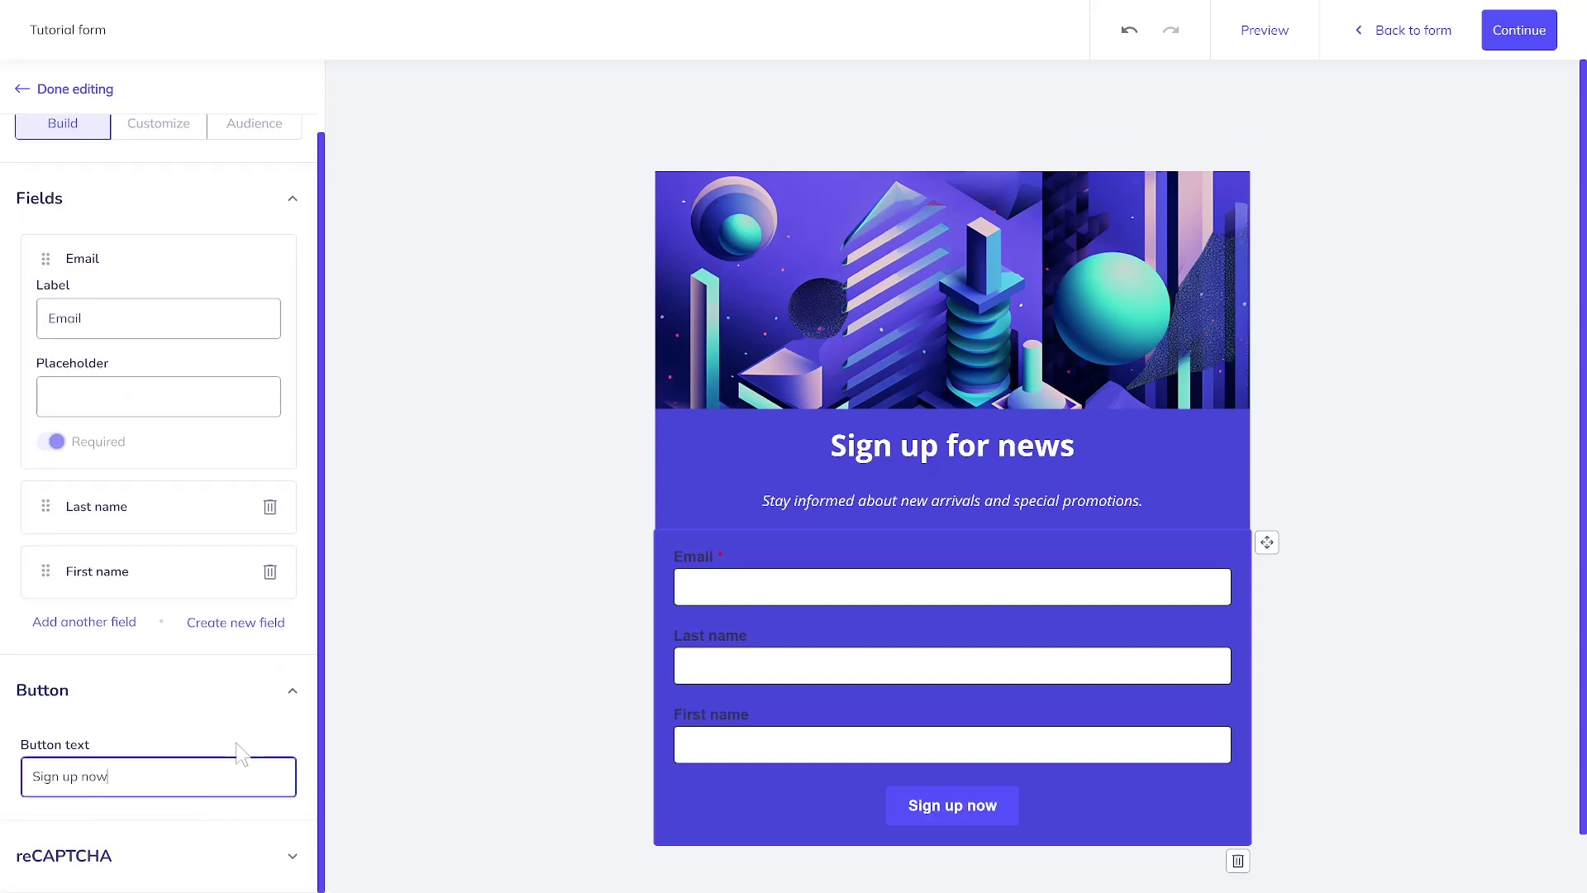
# - Examine the reCAPTCHA option available for the form
pyautogui.click(262, 851)
pyautogui.scroll(-5, 256, 737)
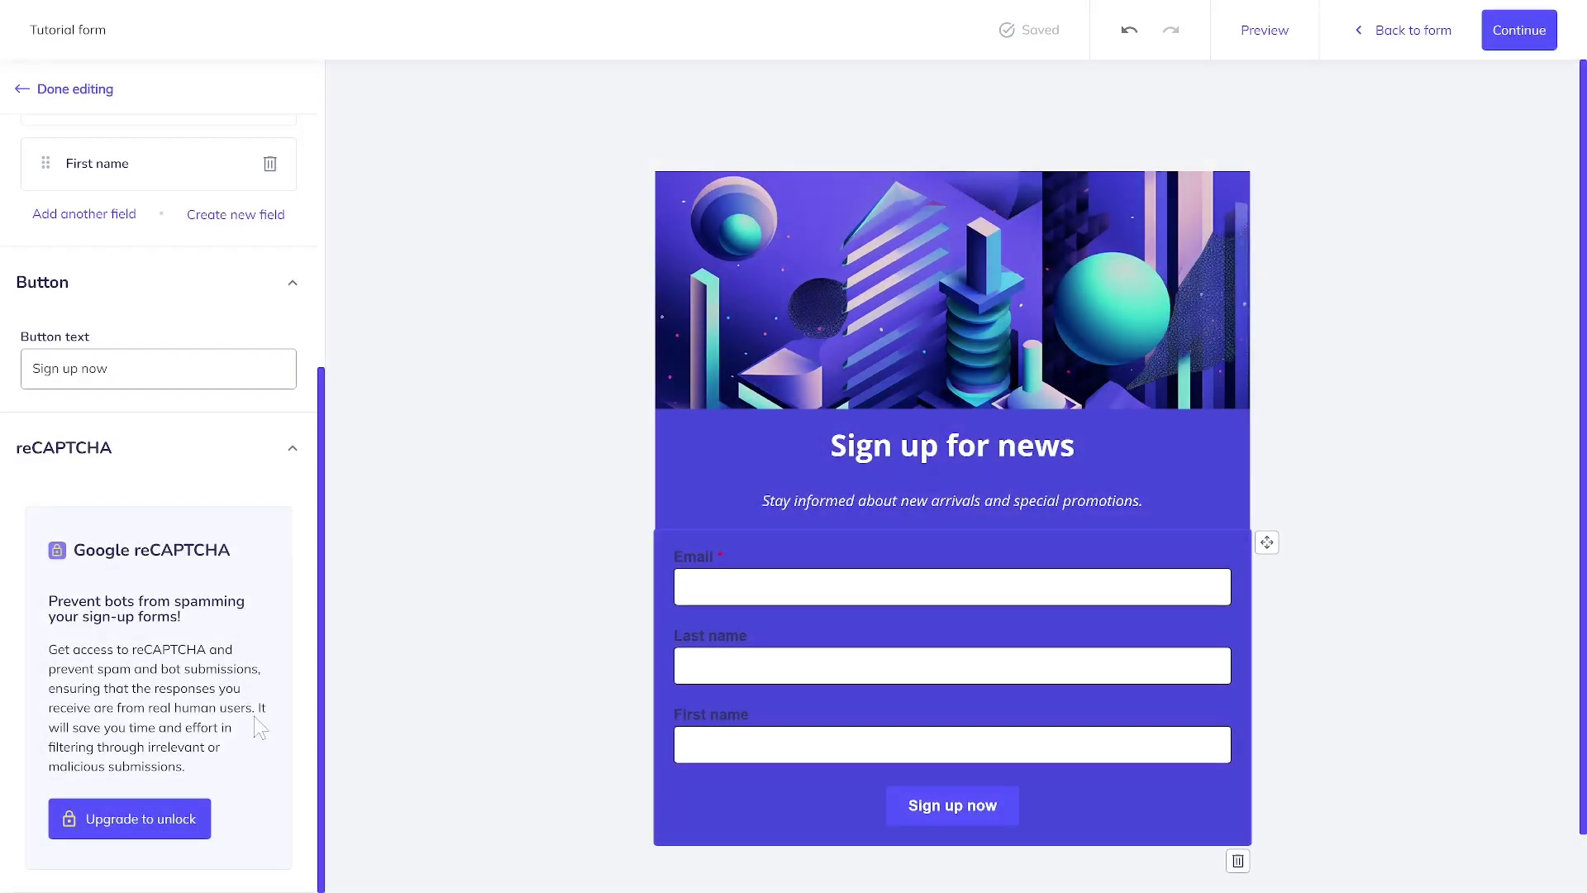
pyautogui.scroll(6, 260, 726)
# - Set the label font color of the form's input fields to white (#FFFFFF)
pyautogui.click(168, 203)
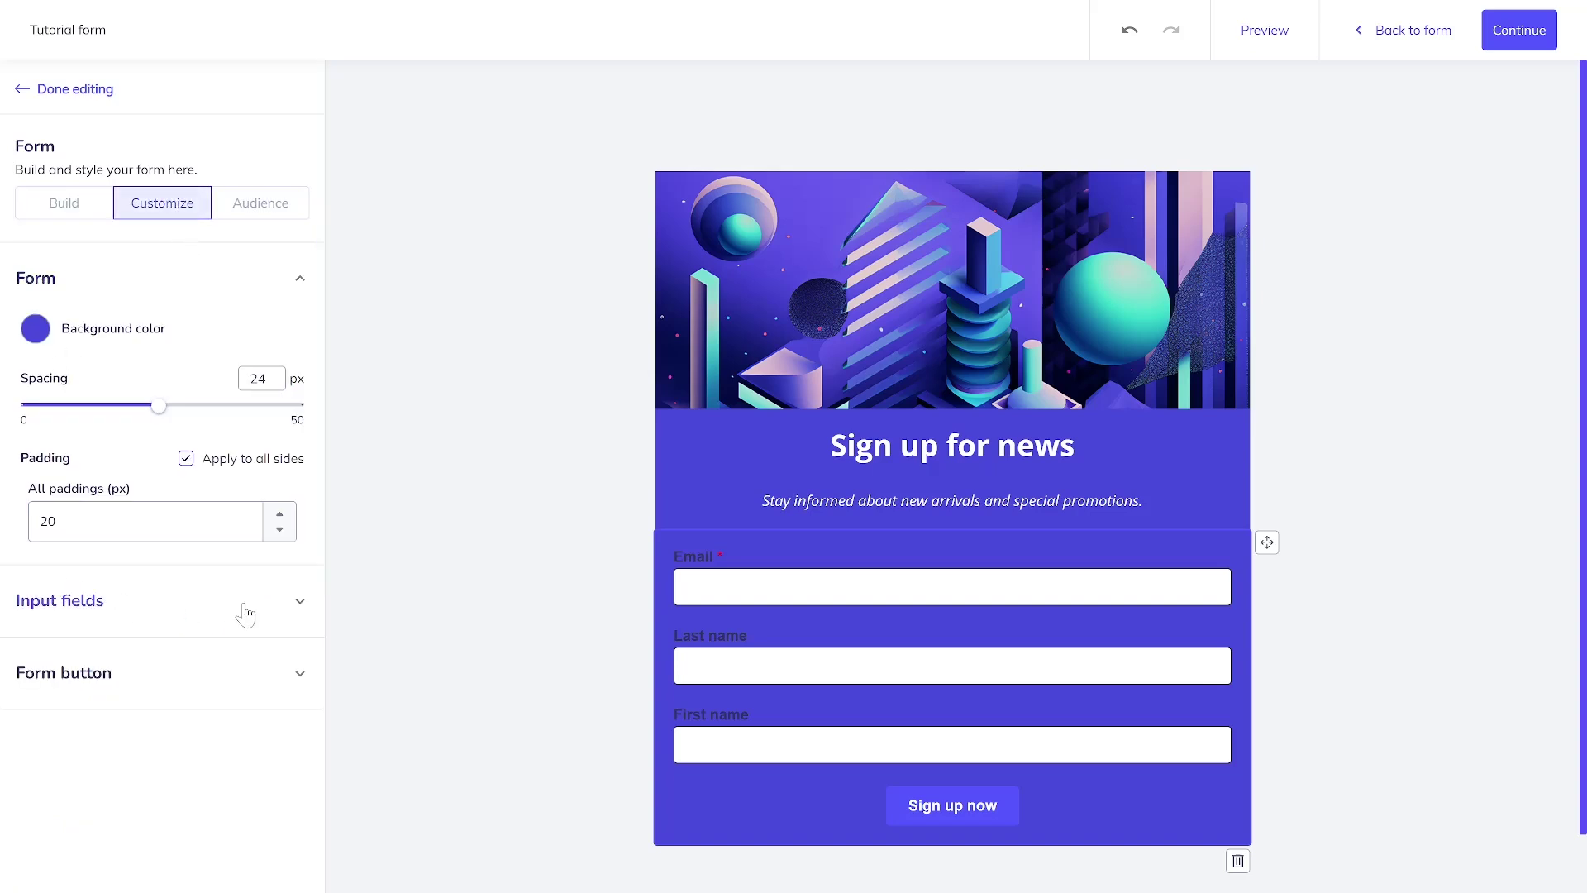
pyautogui.click(296, 609)
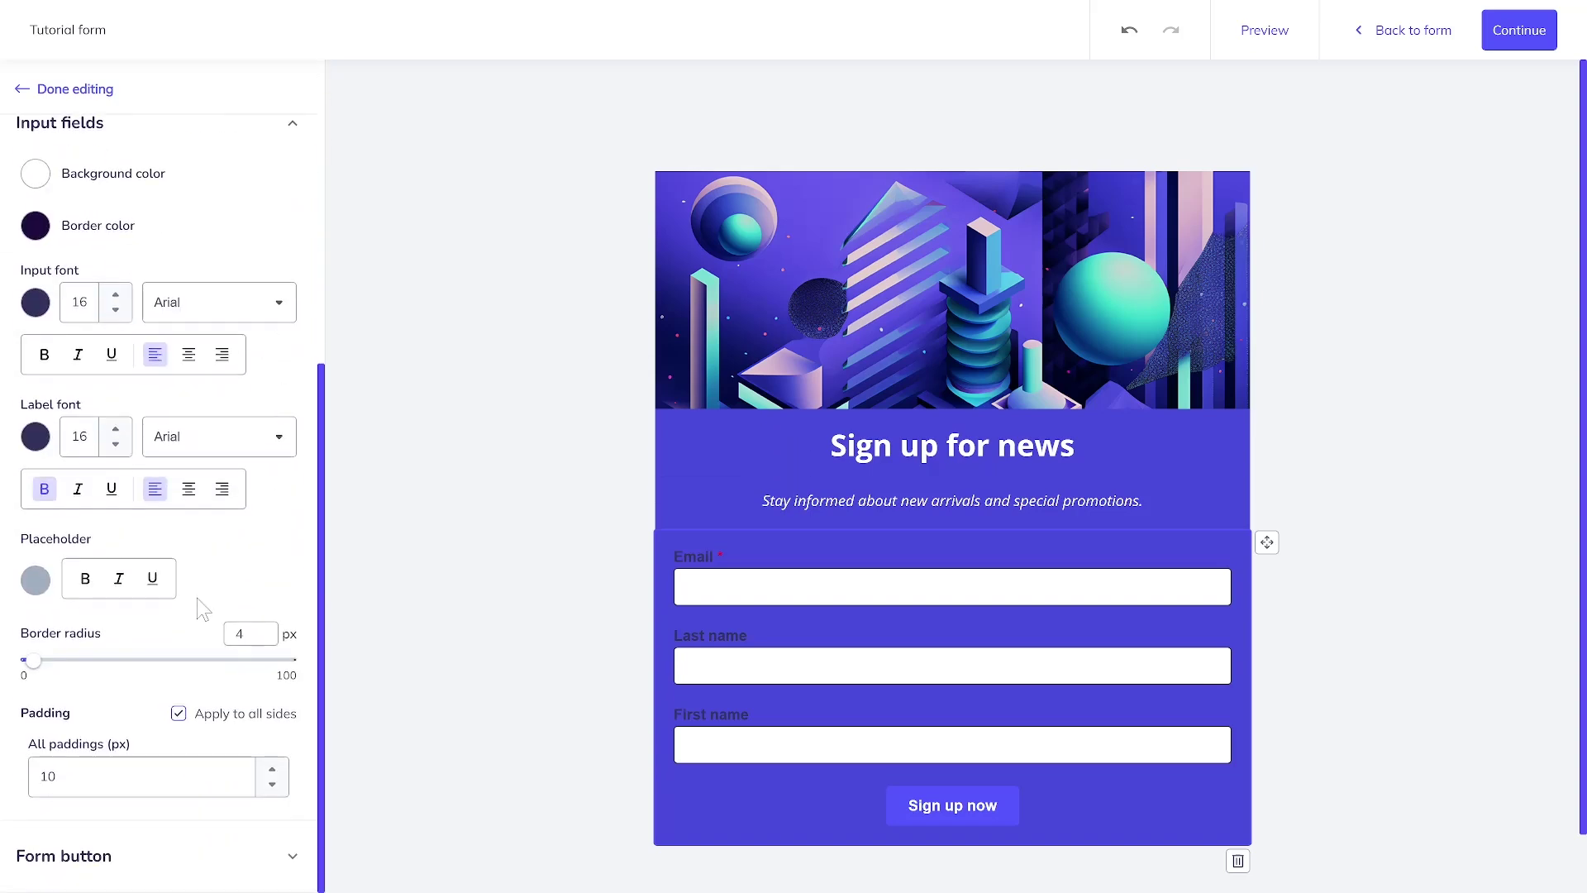
pyautogui.click(36, 437)
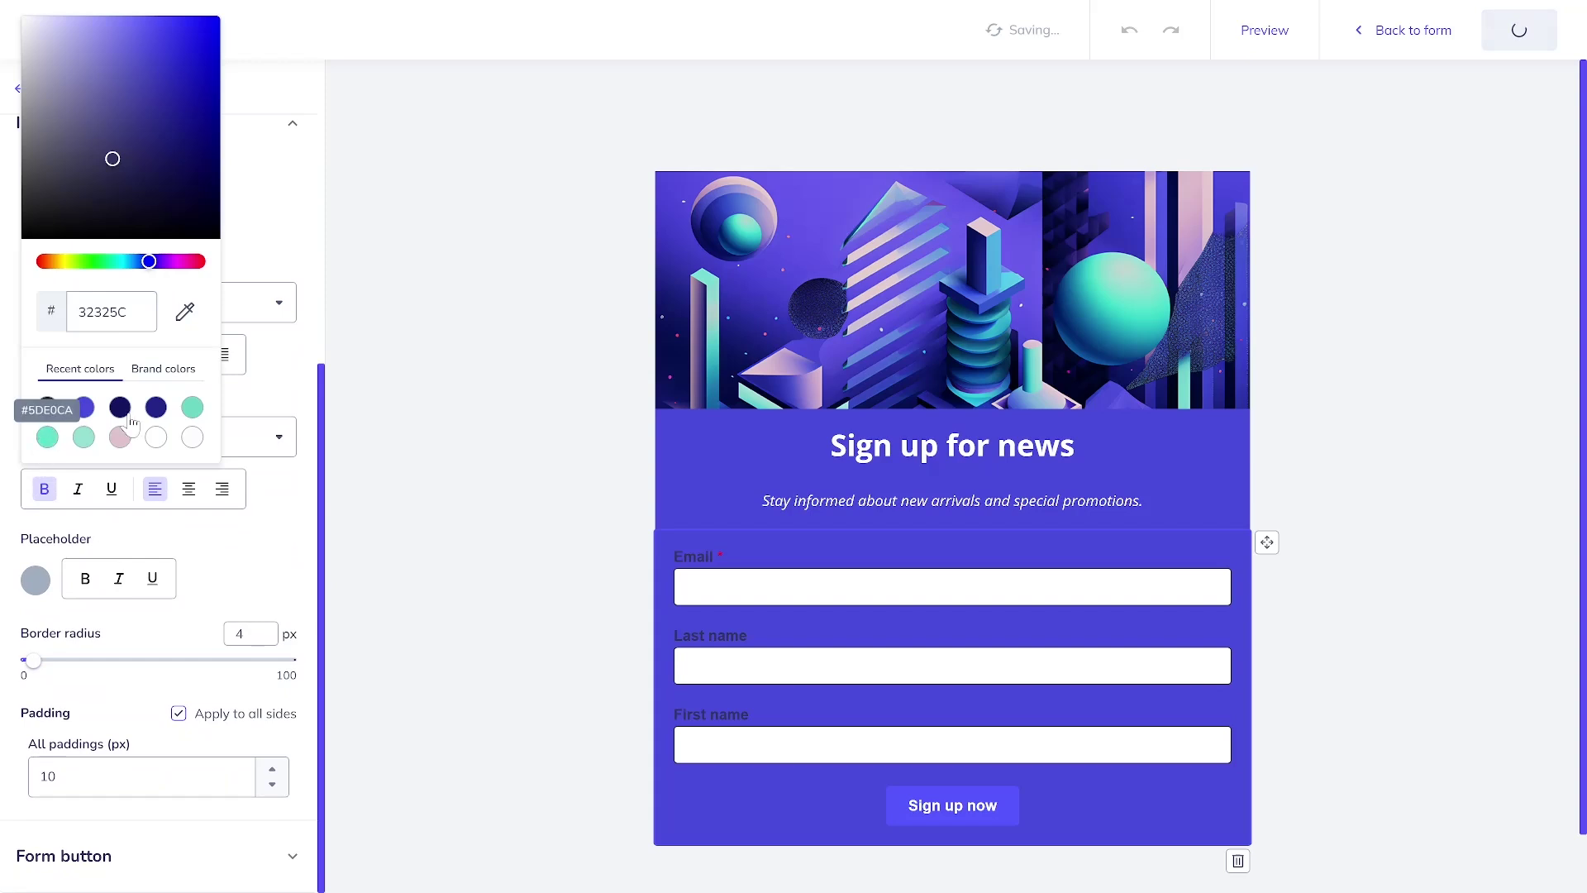
pyautogui.click(156, 438)
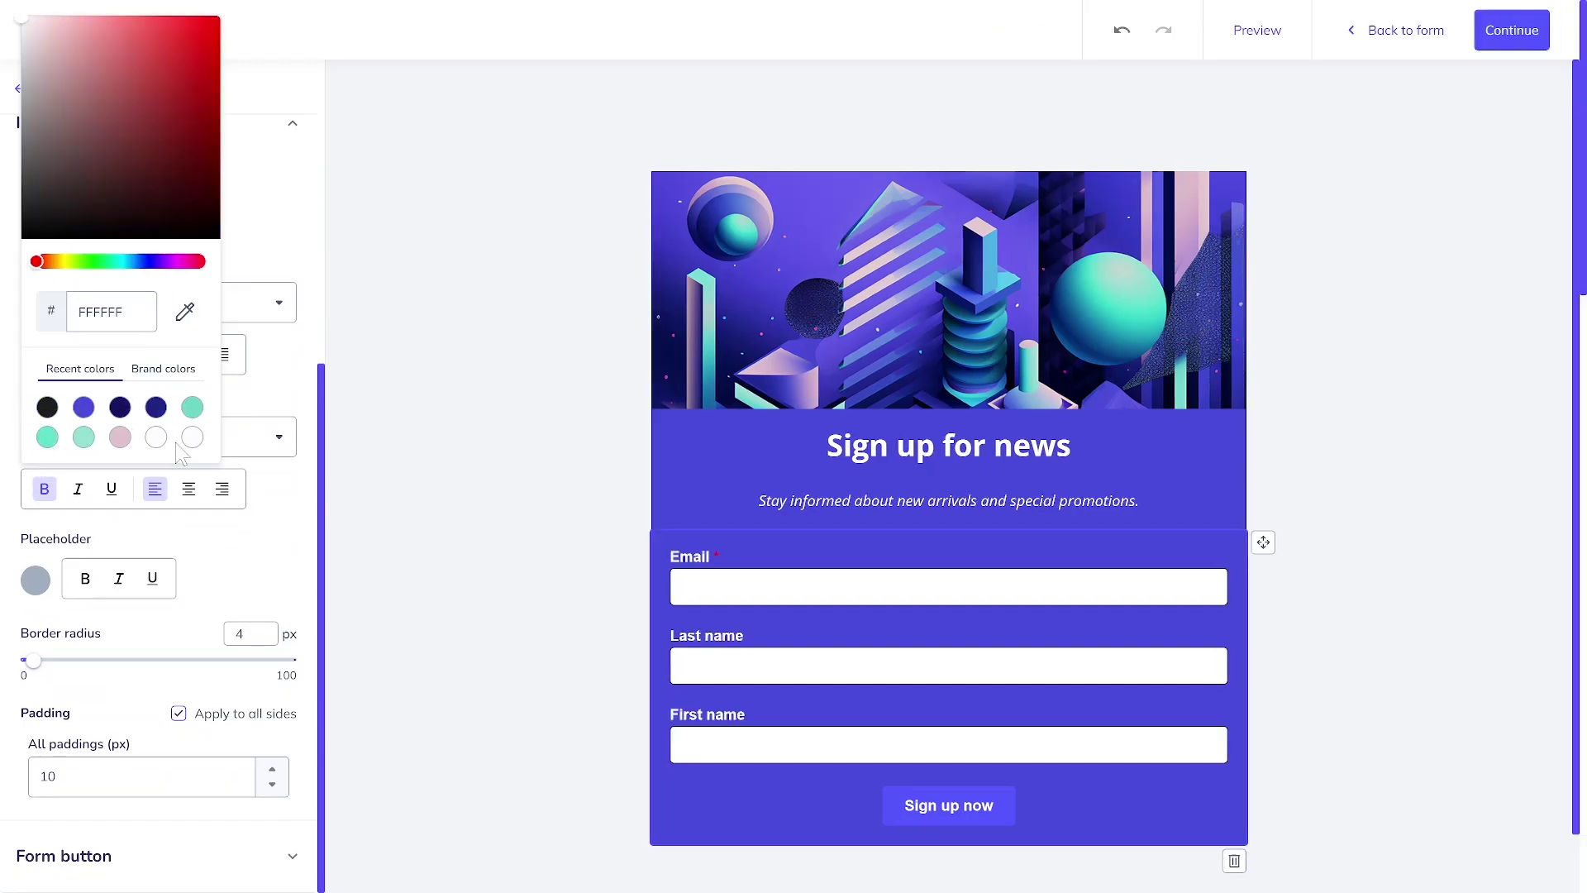
pyautogui.click(281, 508)
# - Set the form button's color to dark #1F1F1F from the recent colors
pyautogui.click(160, 860)
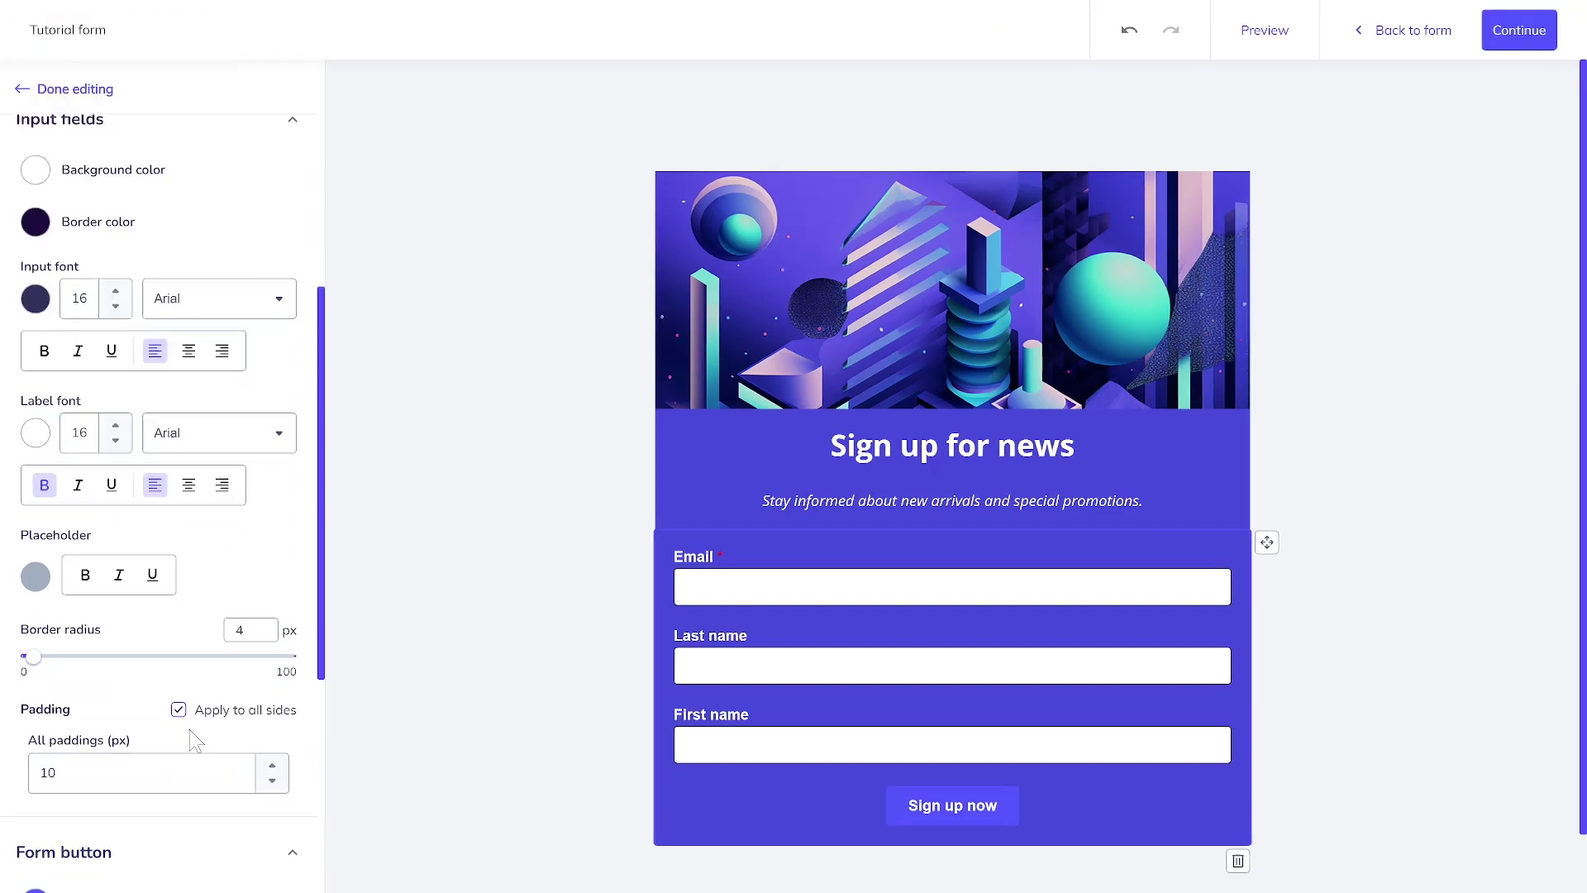
pyautogui.click(48, 599)
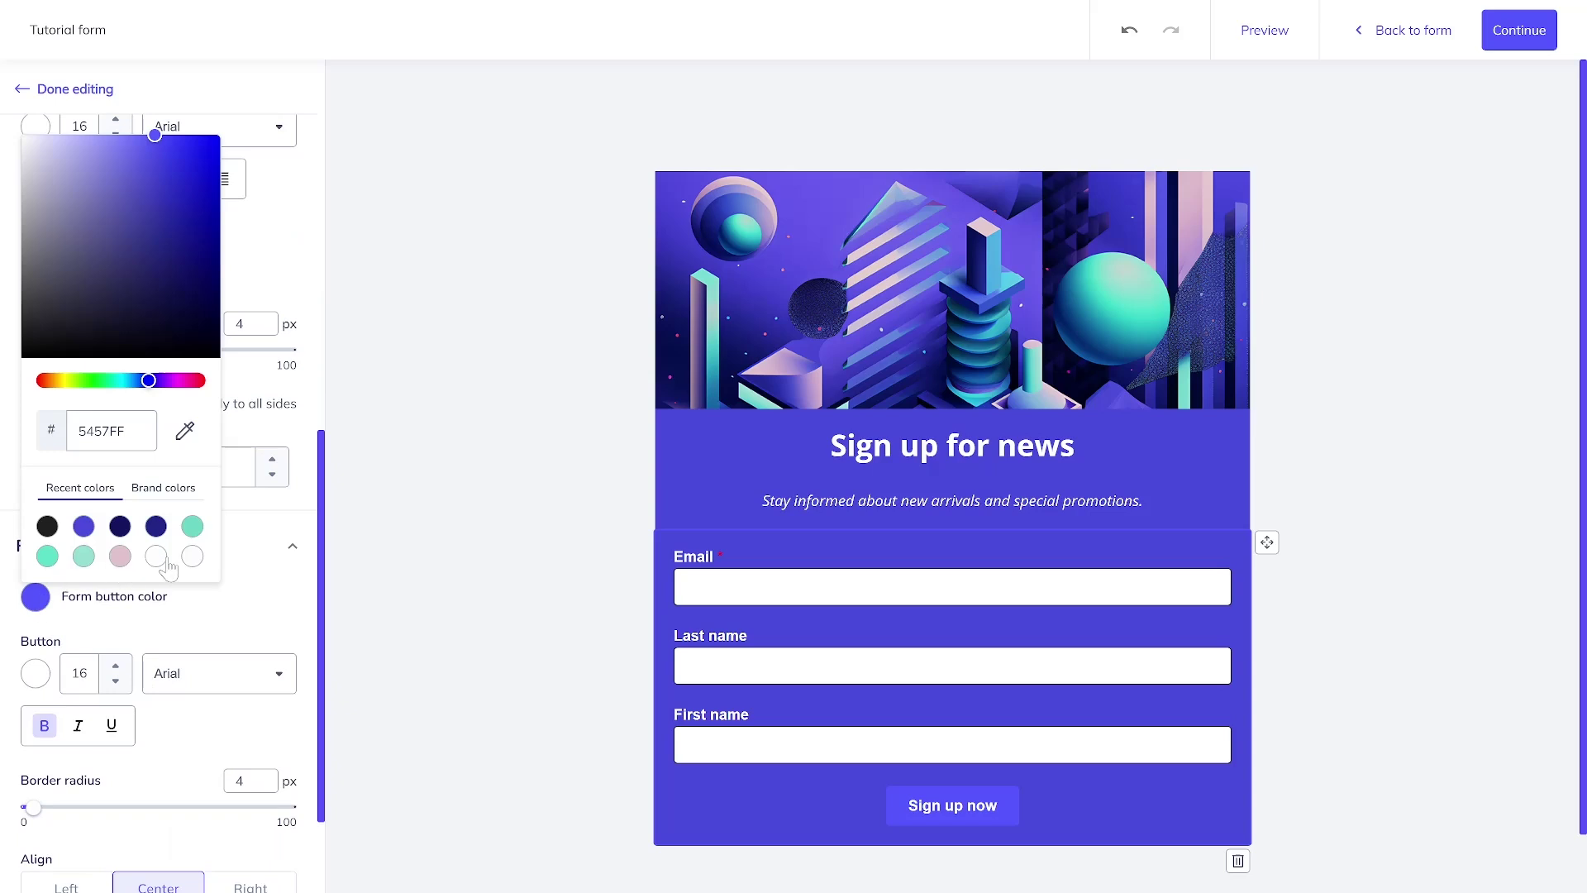
pyautogui.click(52, 527)
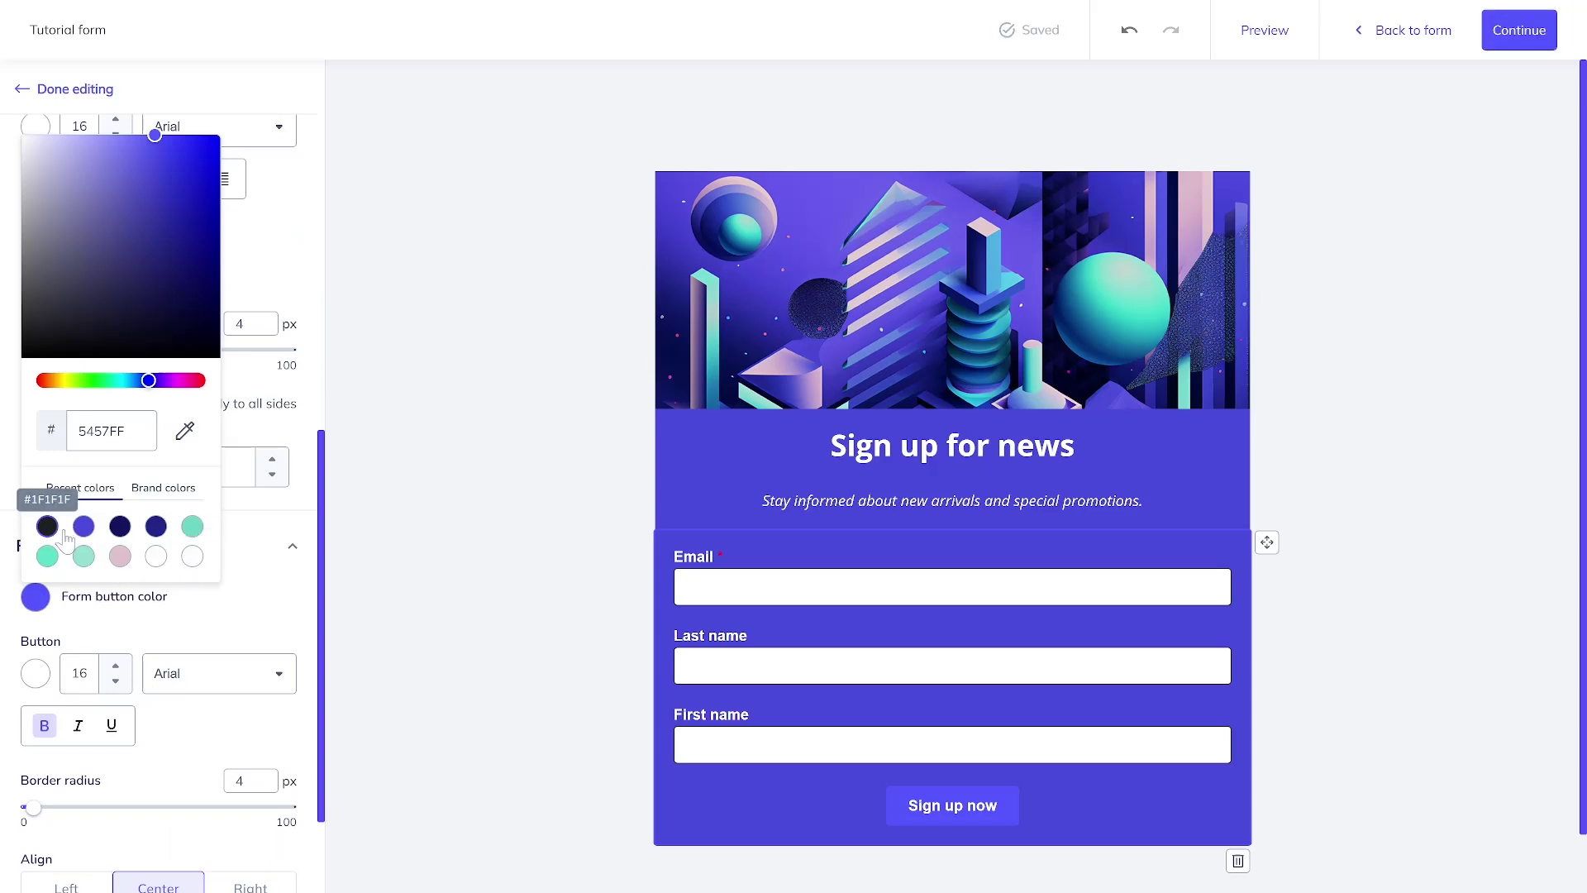
pyautogui.click(291, 610)
# - Try adding the Customers list to the form's subscriber lists and remove it again
pyautogui.scroll(7, 291, 610)
pyautogui.scroll(3, 192, 267)
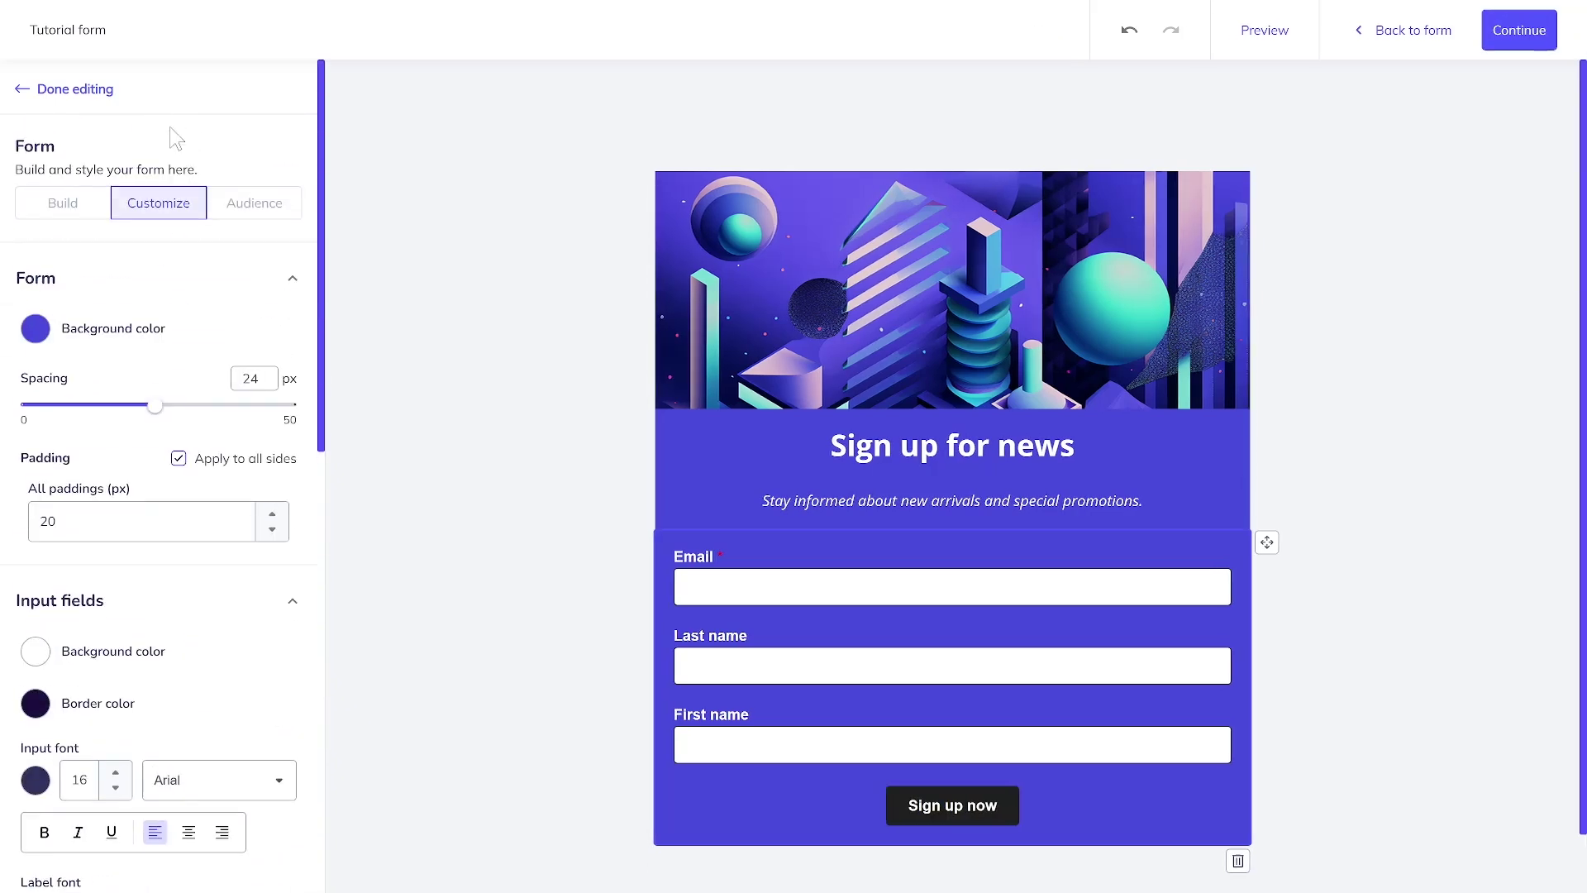
pyautogui.click(246, 203)
pyautogui.click(277, 354)
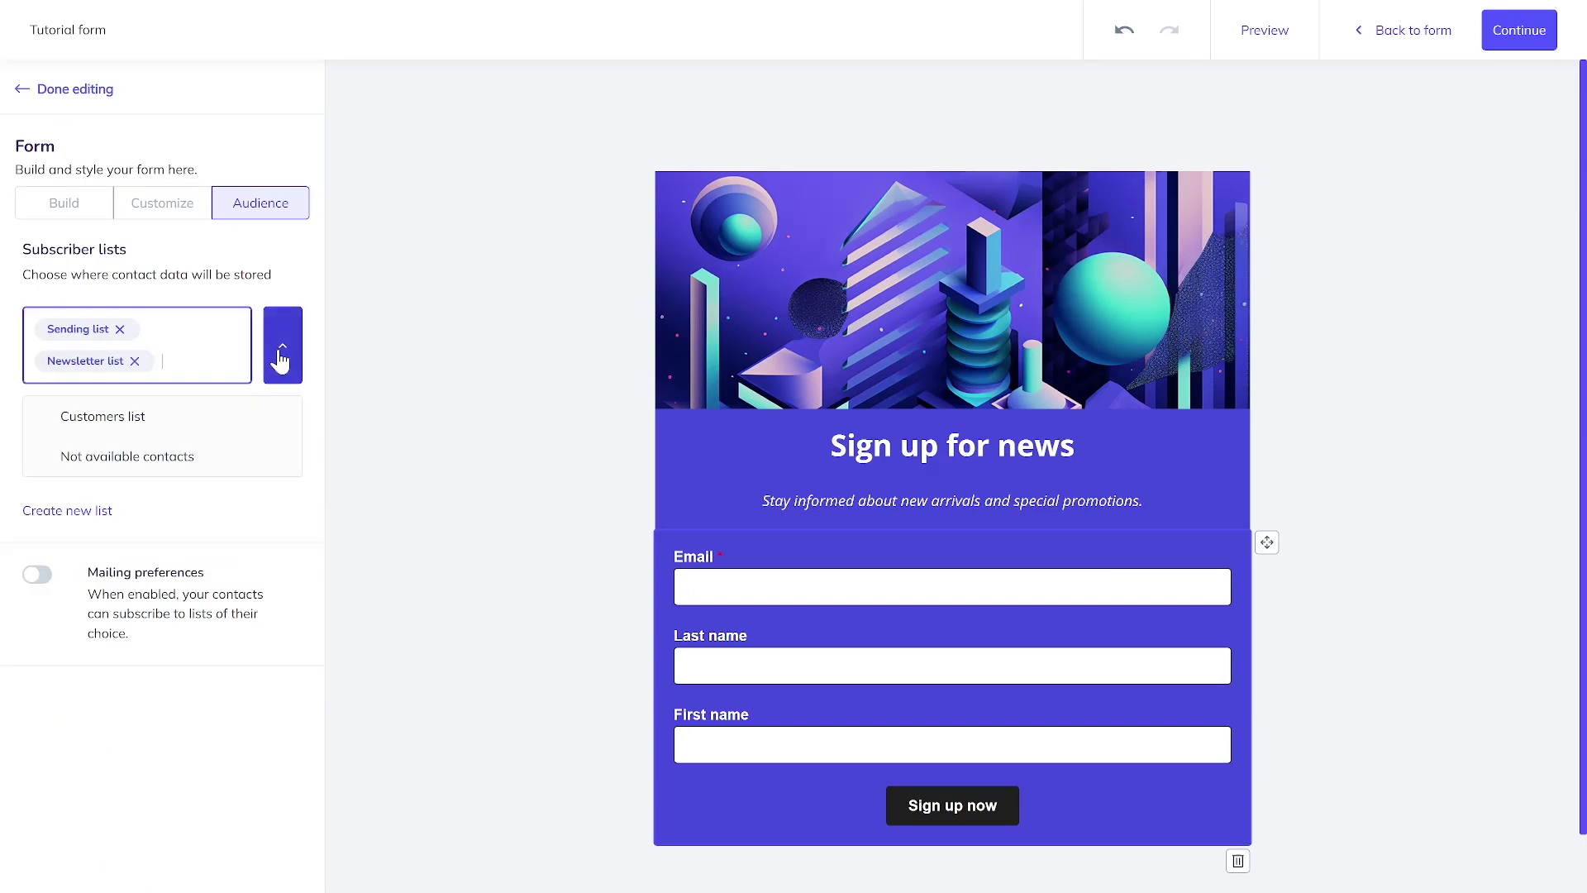
pyautogui.click(220, 423)
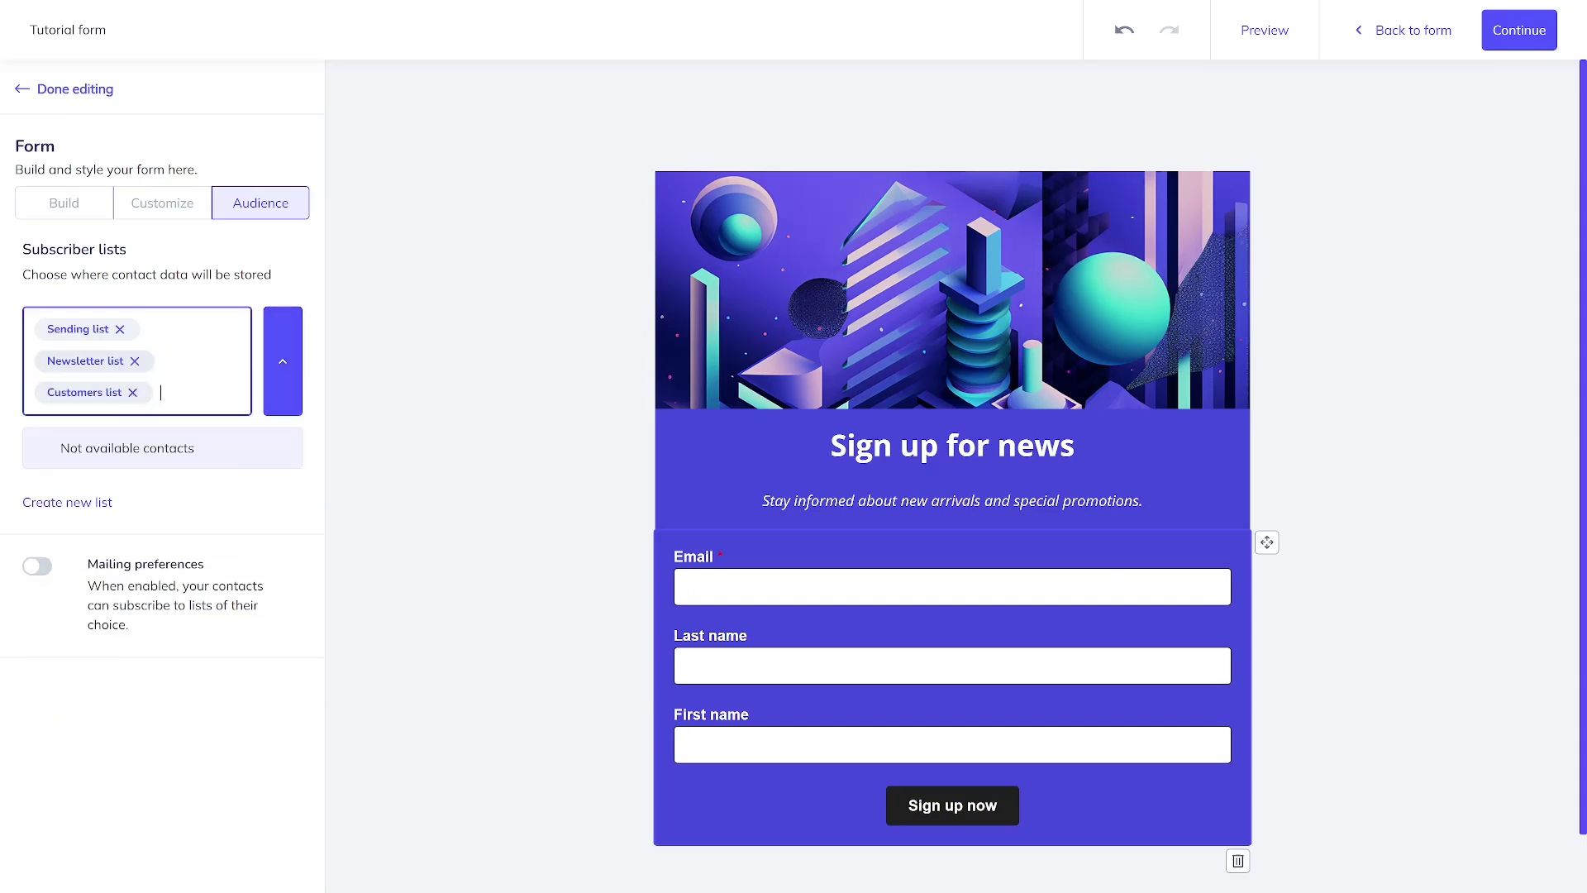
pyautogui.click(132, 392)
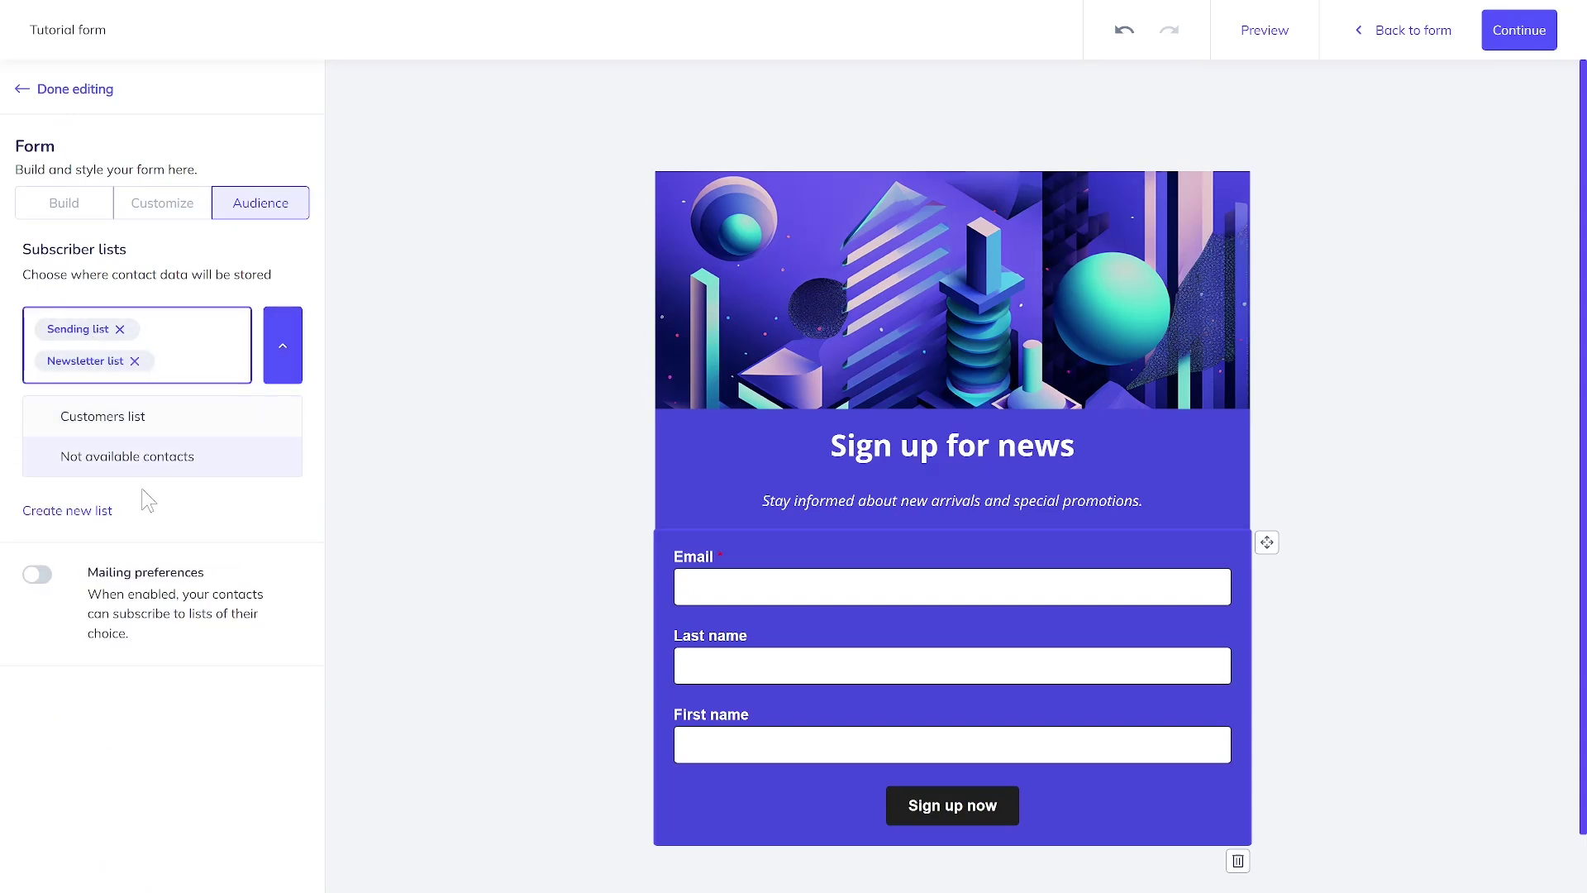
# - Close the subscriber list choices and enable mailing preferences so contacts can pick their own lists
pyautogui.click(190, 523)
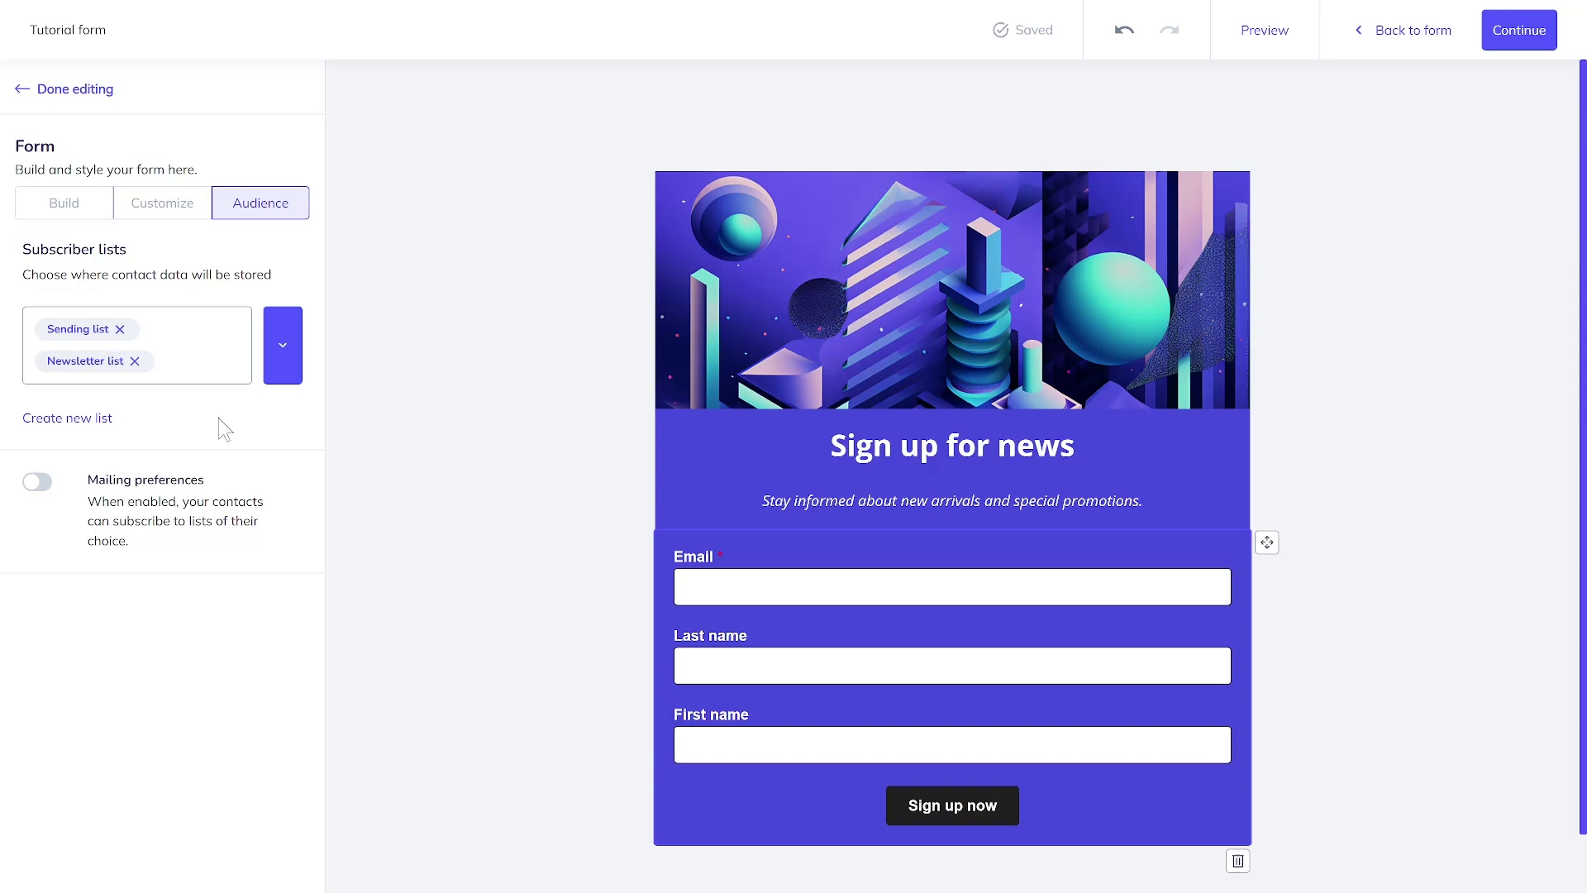
pyautogui.click(38, 482)
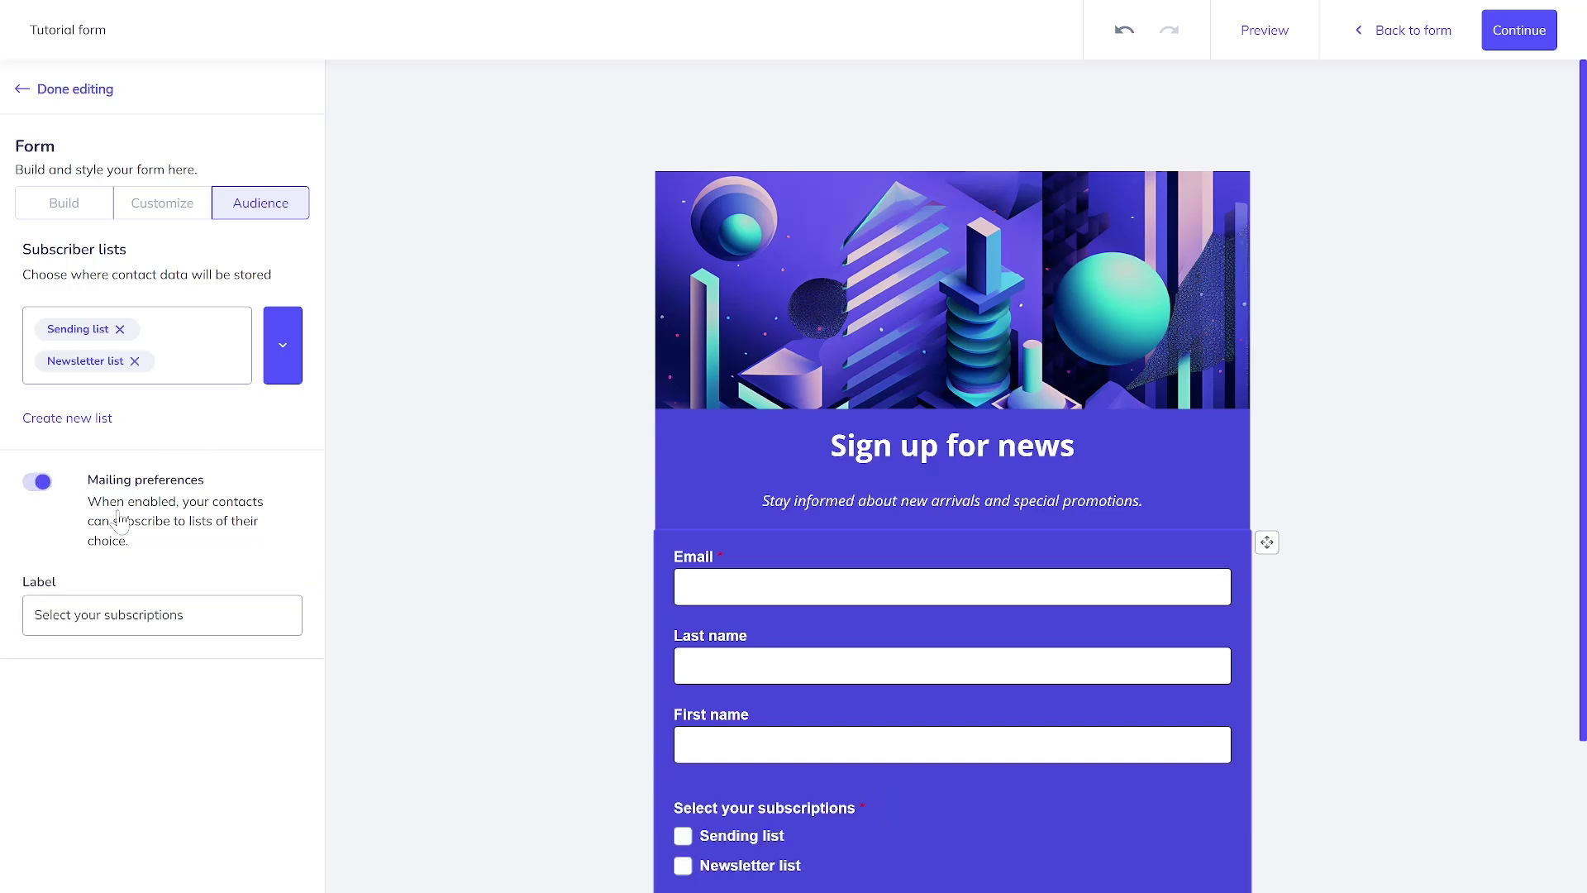
# - Try the header image between the tagline and the form fields, and move it back above the heading
pyautogui.scroll(-2, 620, 715)
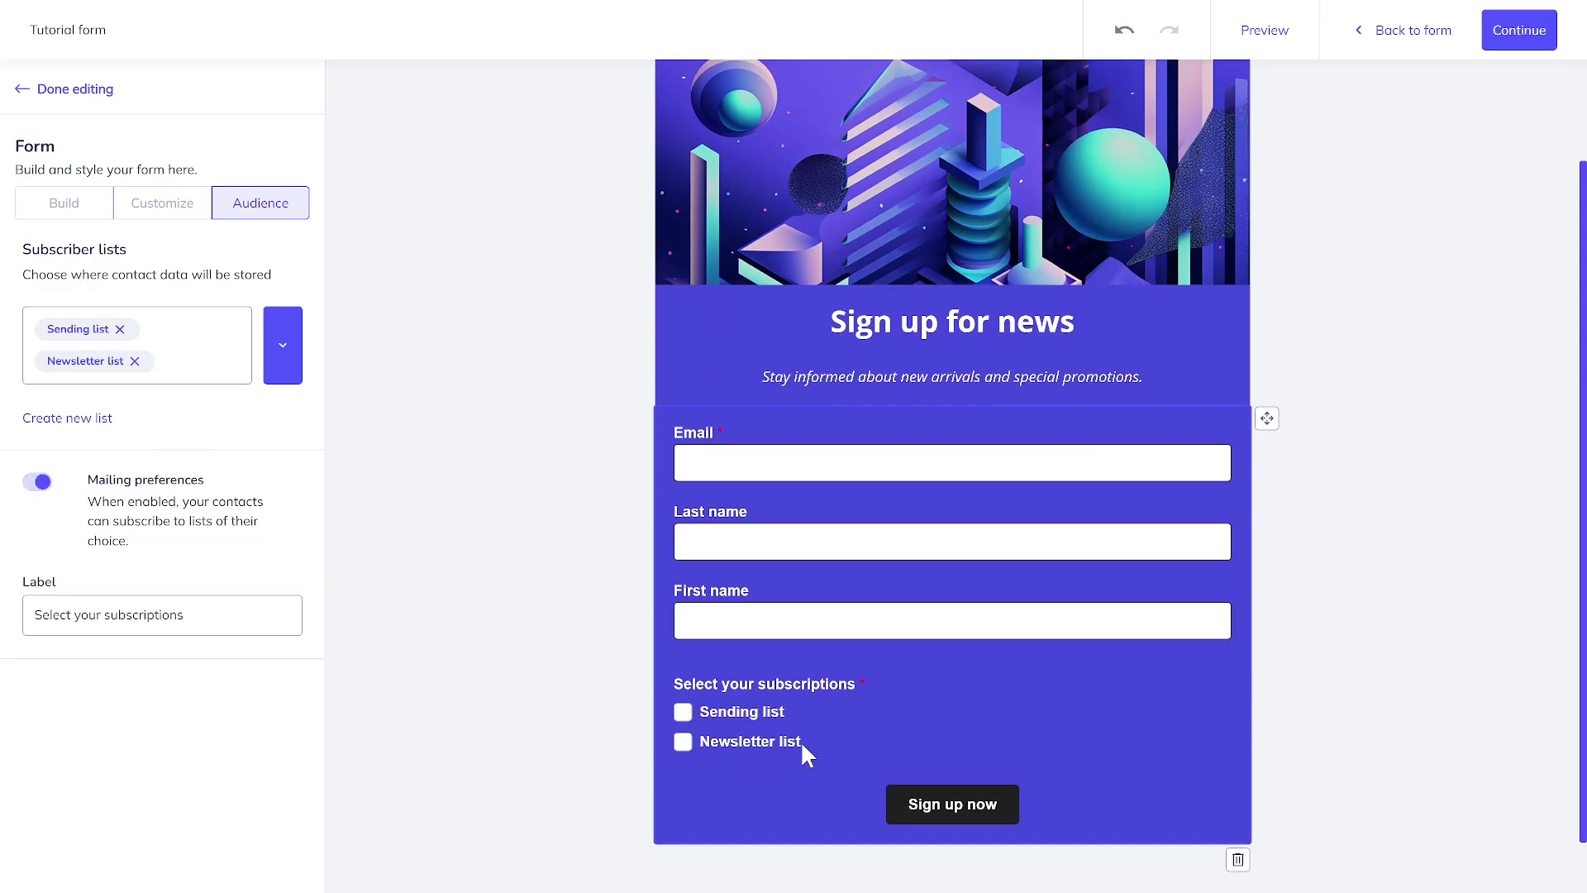
pyautogui.scroll(2, 1063, 691)
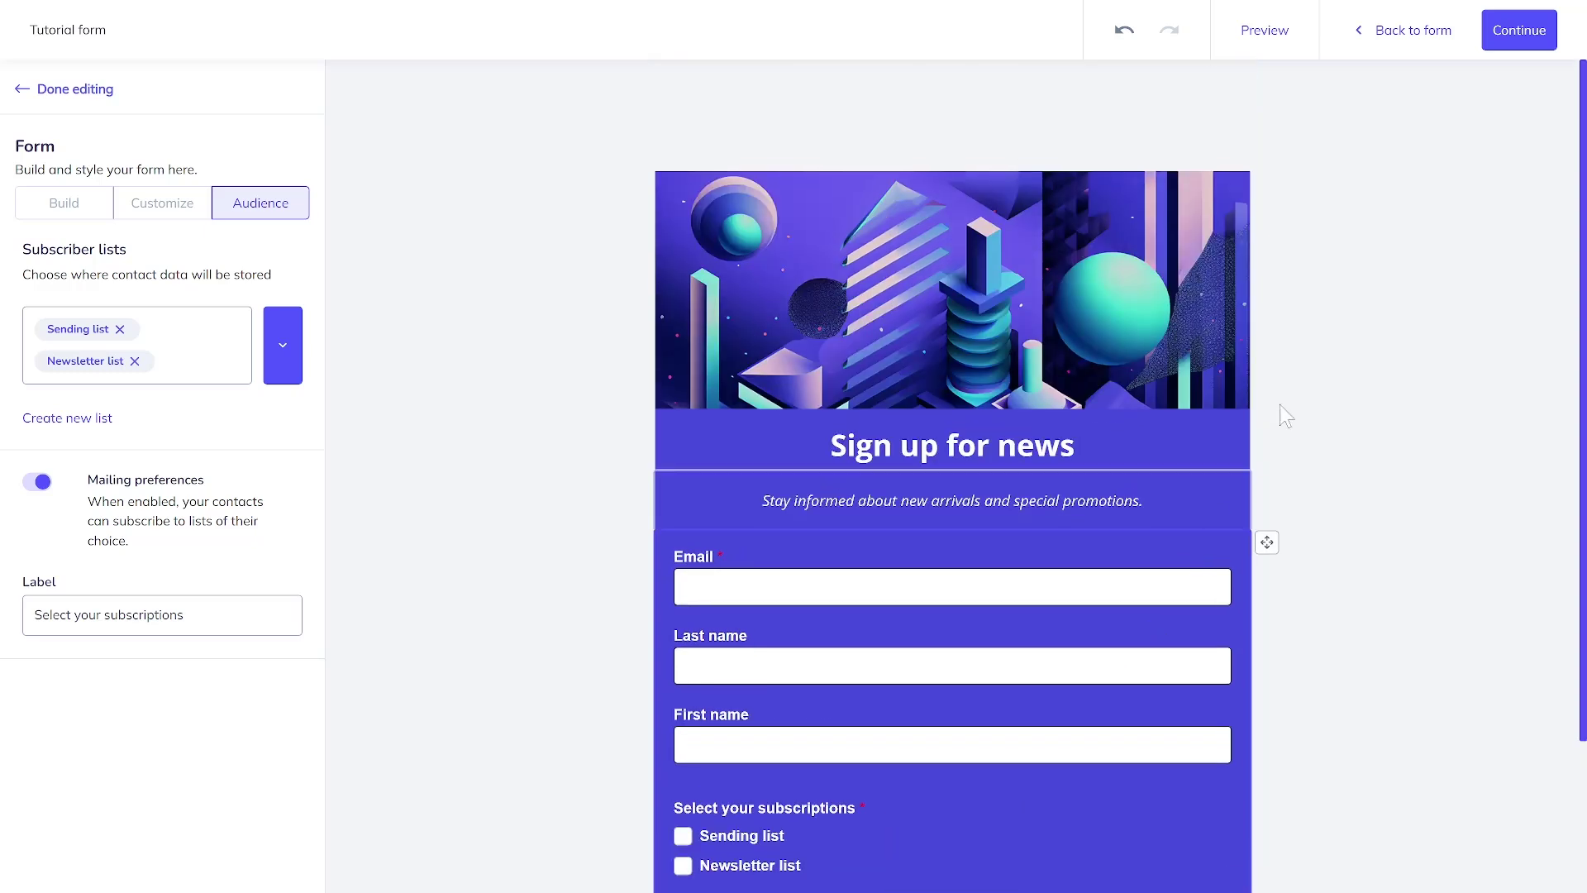
pyautogui.click(1255, 223)
pyautogui.moveTo(1266, 183); pyautogui.dragTo(1223, 526)
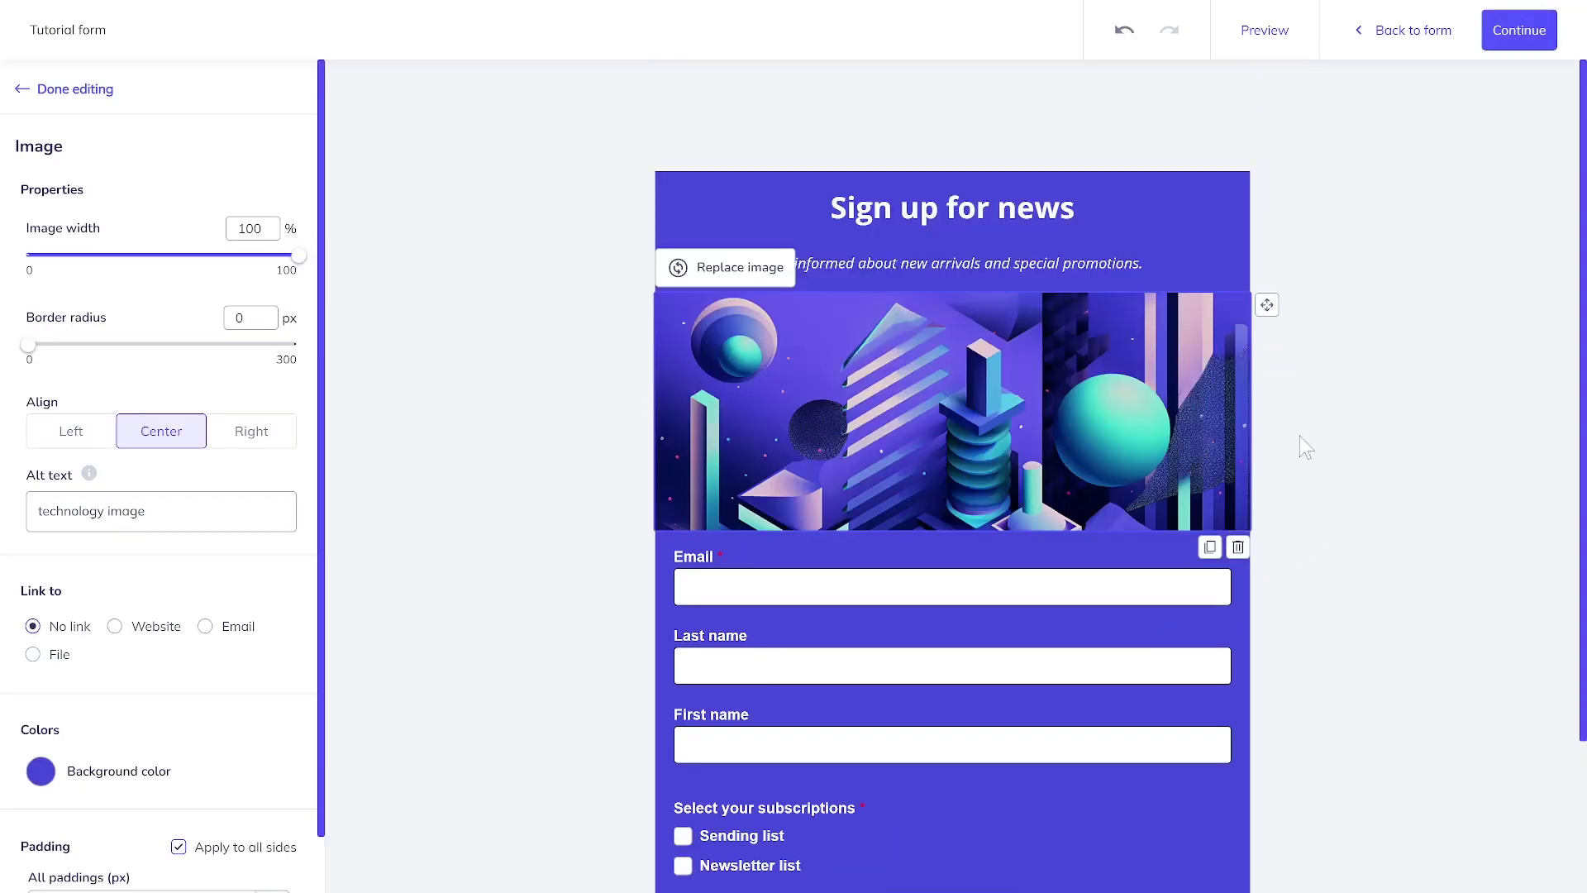
pyautogui.moveTo(1267, 305); pyautogui.dragTo(1178, 194)
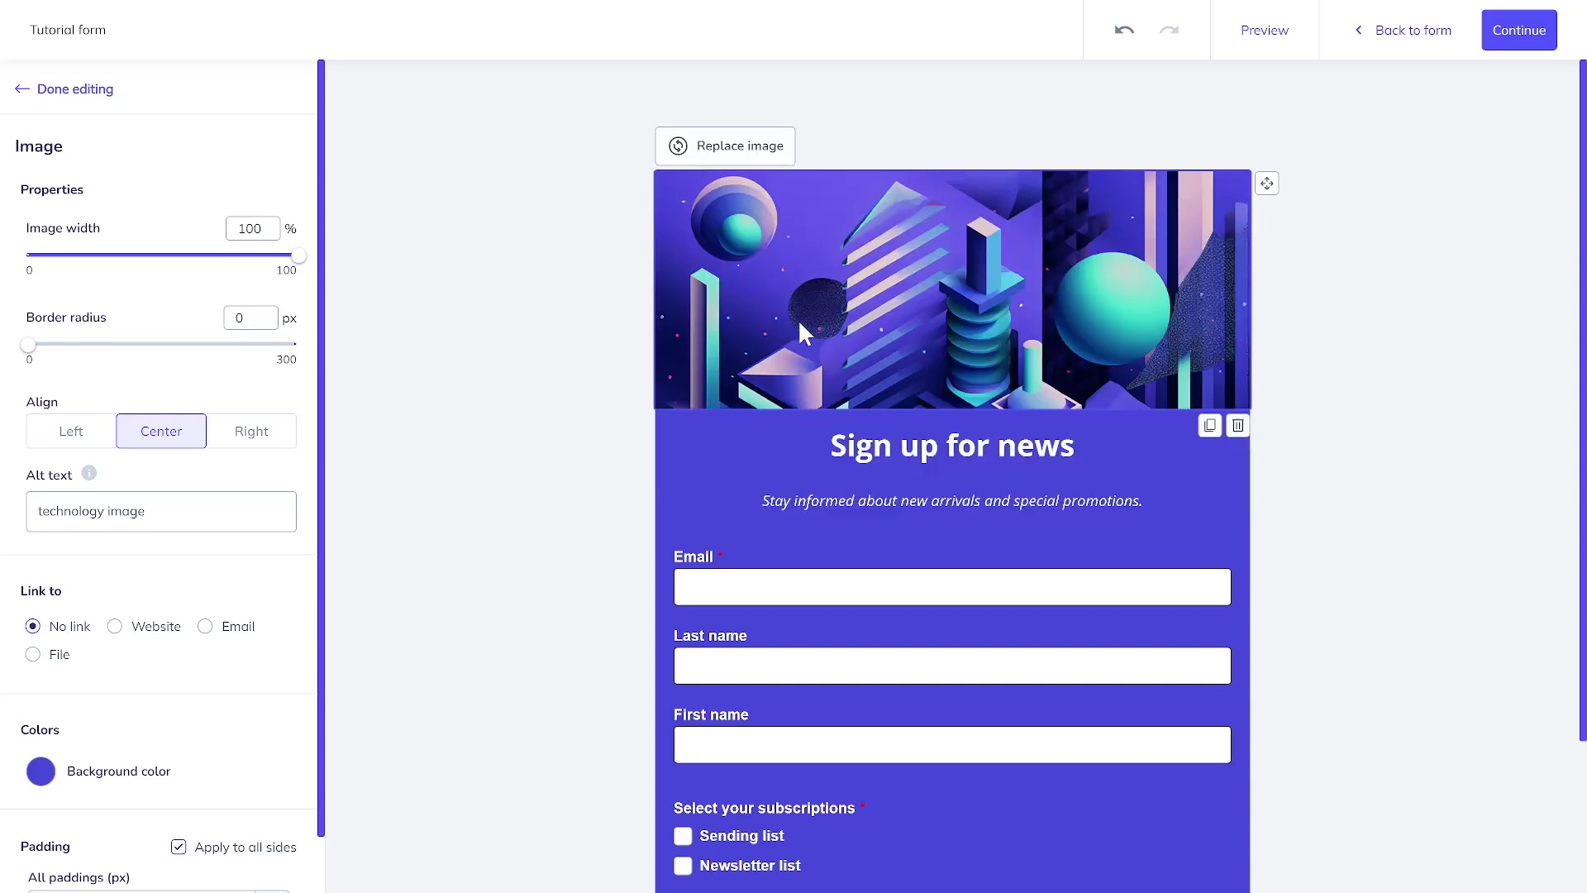
# - Finish the from-scratch form design and browse the gallery of pre-made form templates
pyautogui.click(1523, 41)
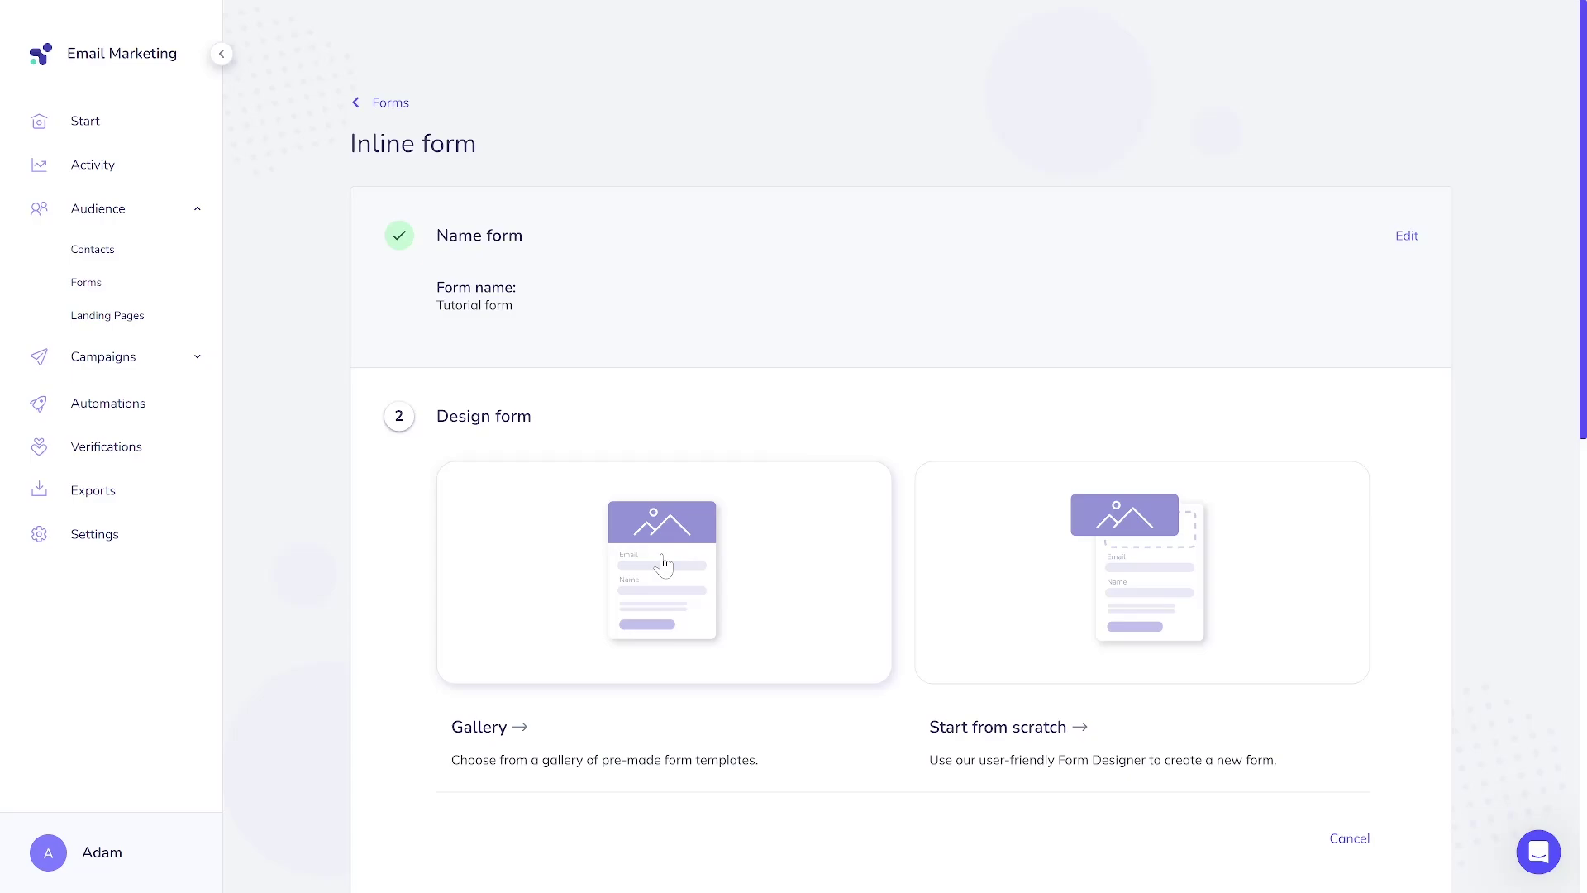
pyautogui.click(662, 565)
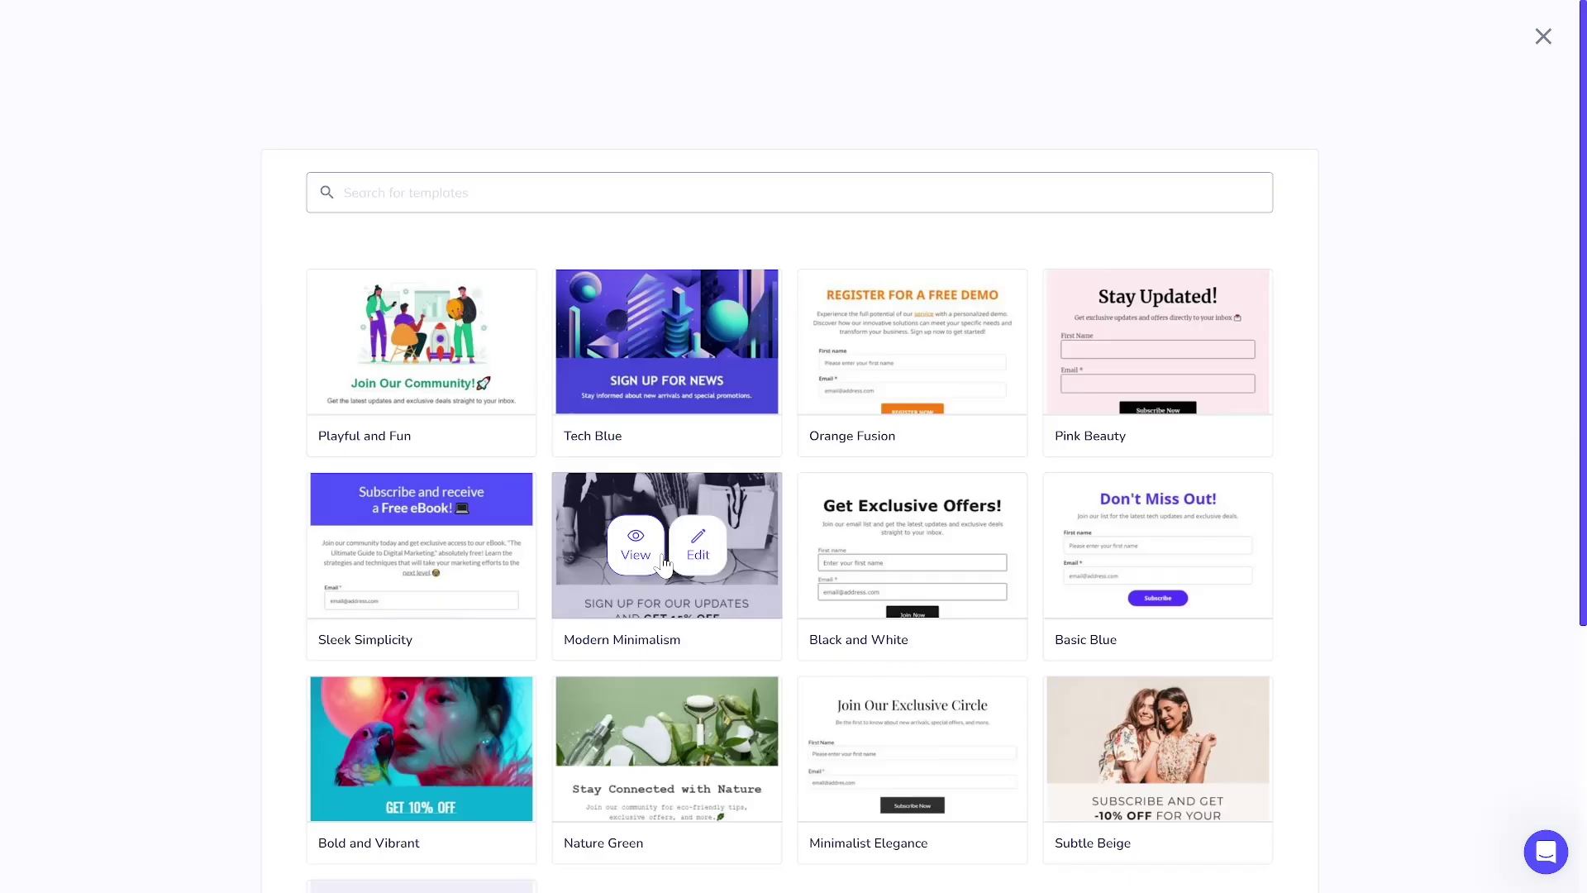
pyautogui.scroll(-4, 909, 620)
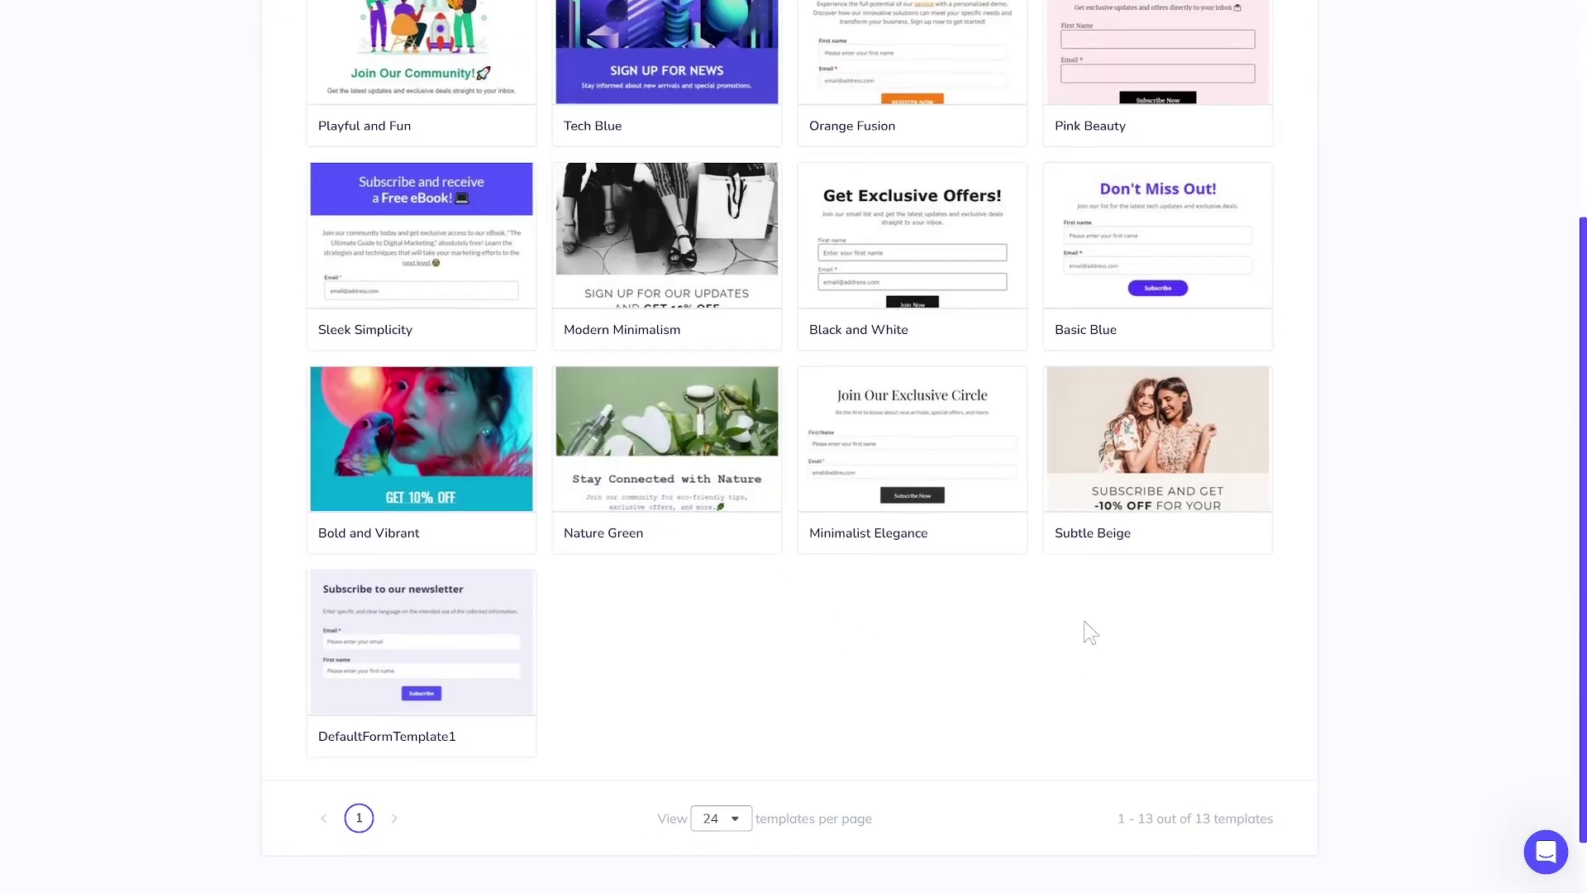
pyautogui.scroll(3, 1091, 633)
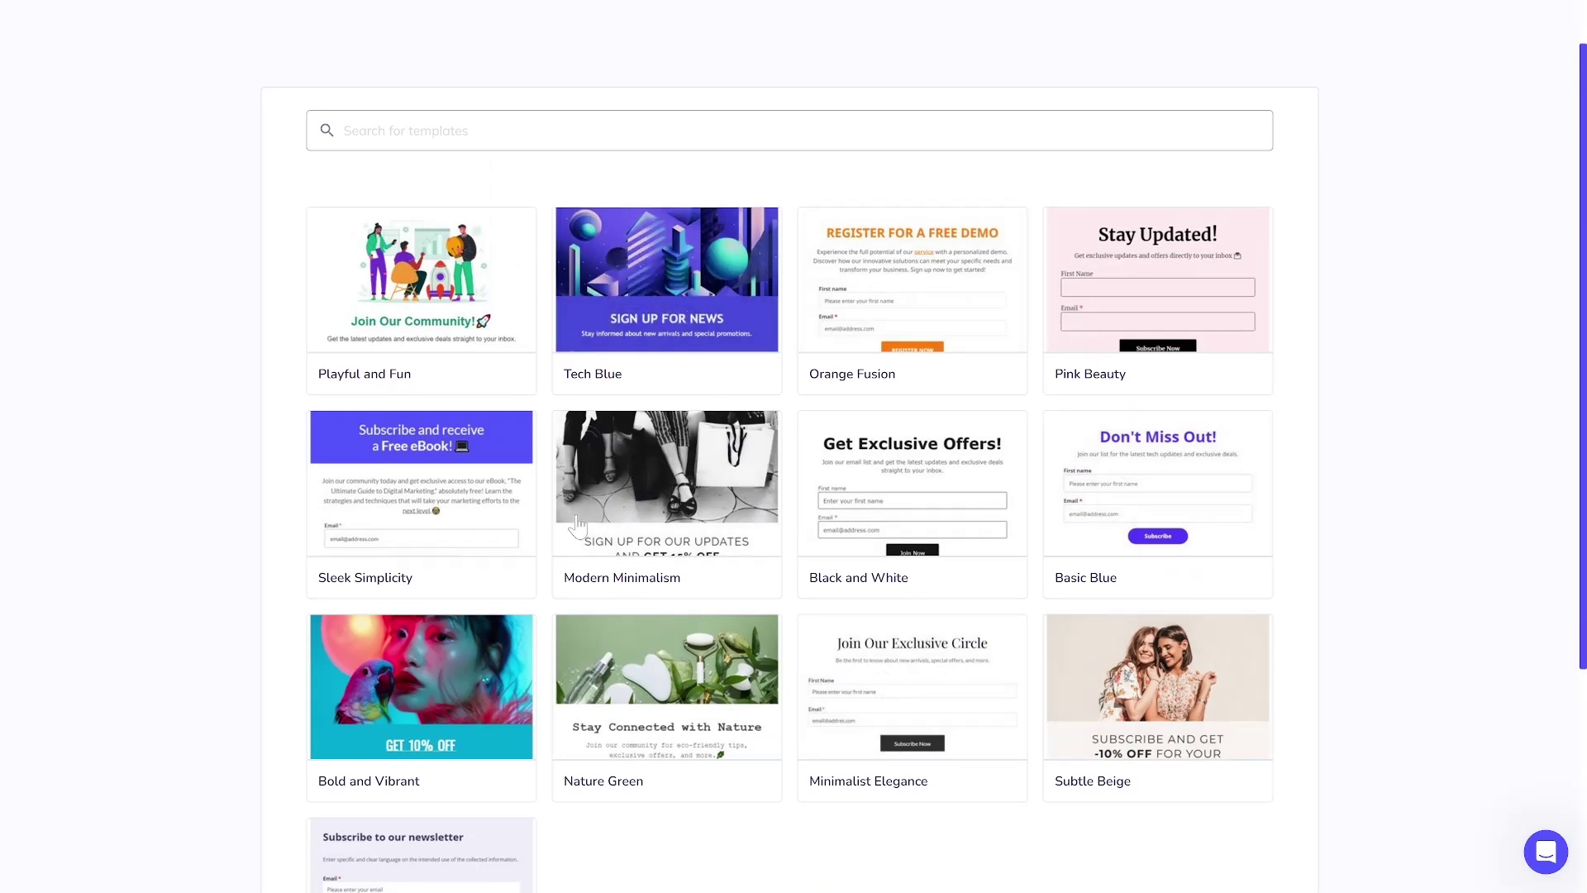
# - Preview the Tech Blue template in its desktop and mobile versions, and close the preview
pyautogui.moveTo(620, 339)
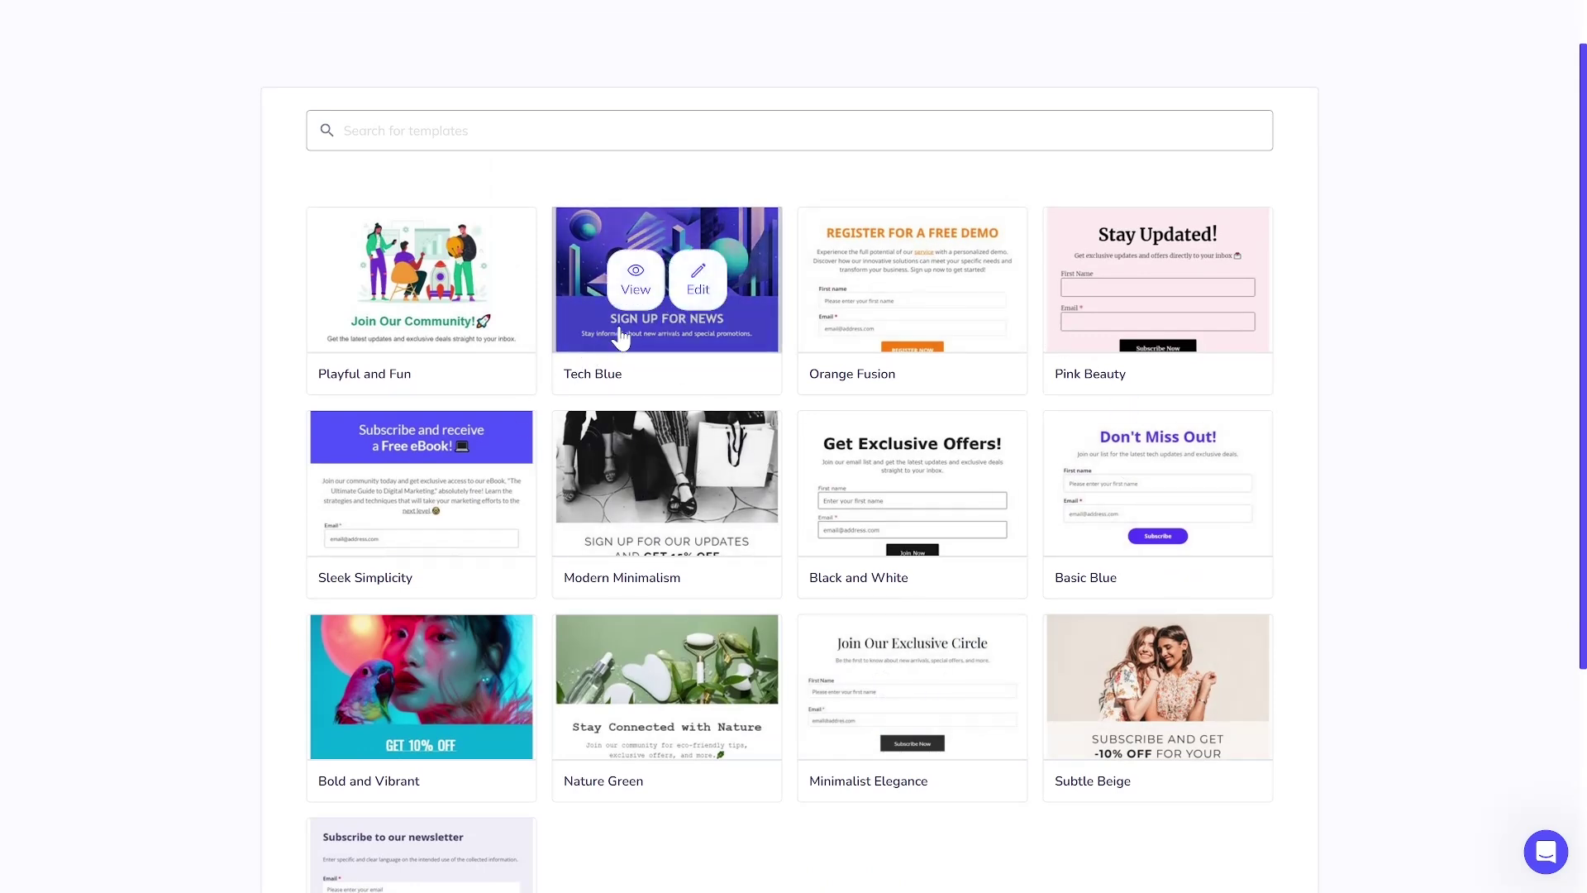
pyautogui.click(659, 285)
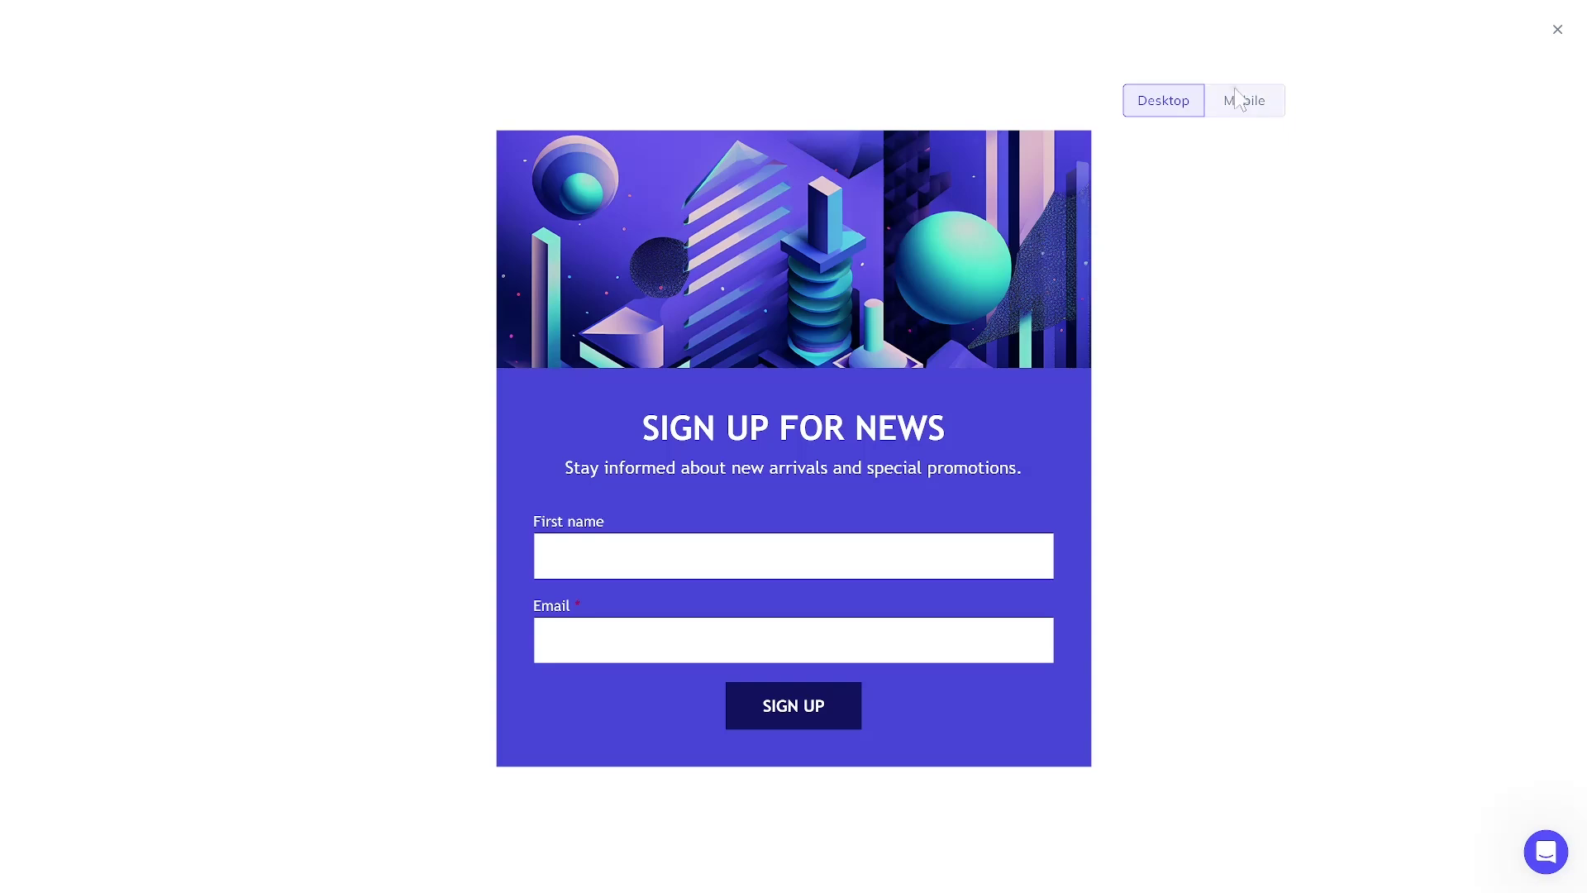
pyautogui.click(1237, 98)
pyautogui.click(1557, 31)
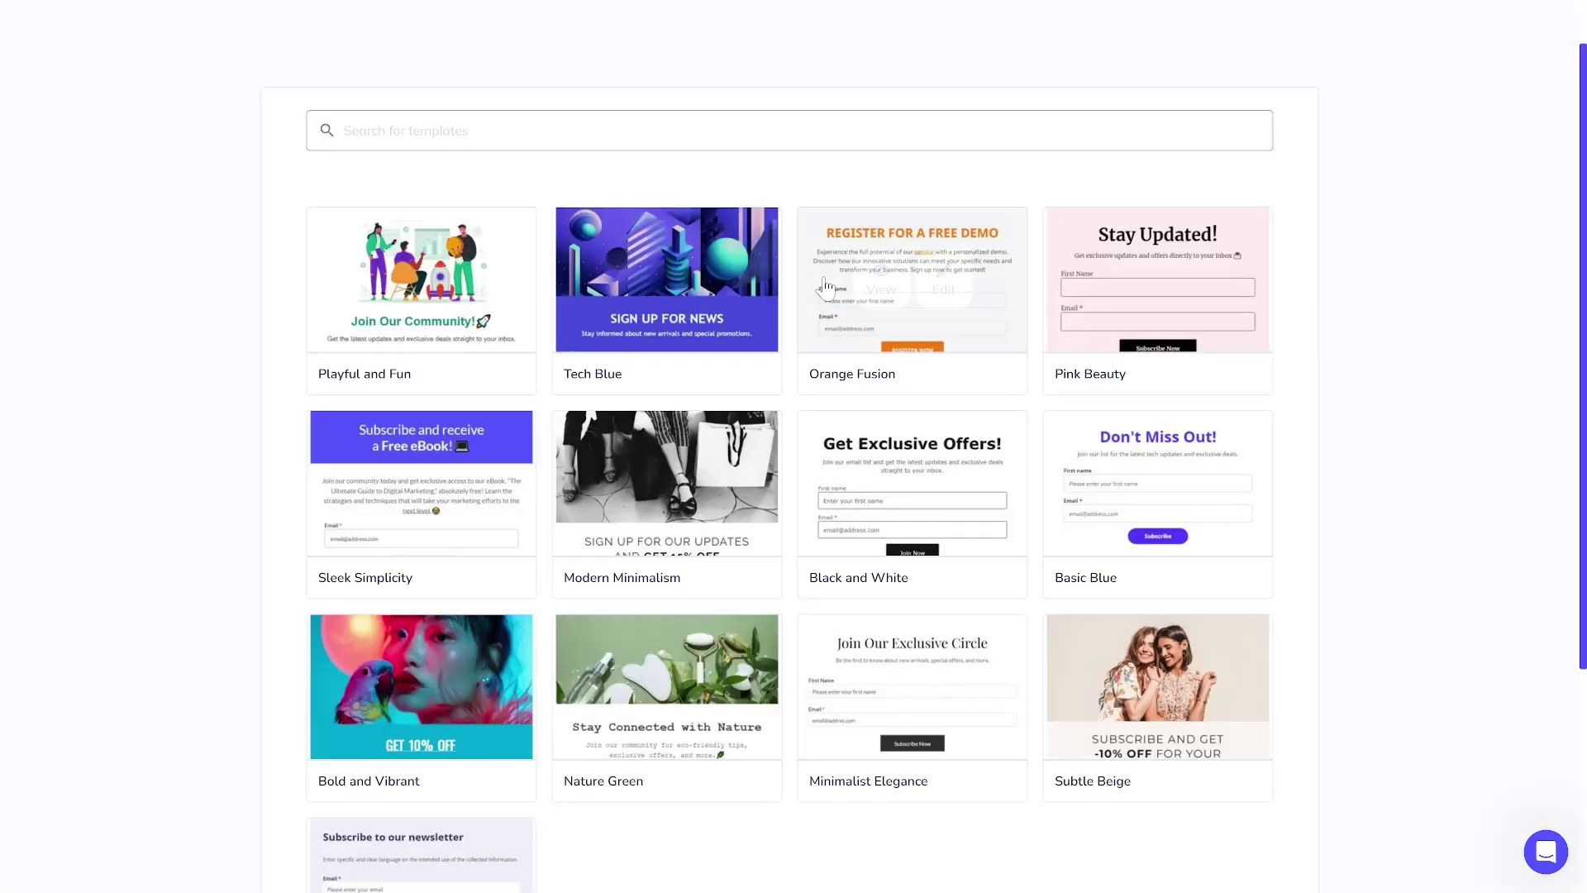
# - Open the Tech Blue template for editing and add a heading block between its image and title
pyautogui.click(702, 290)
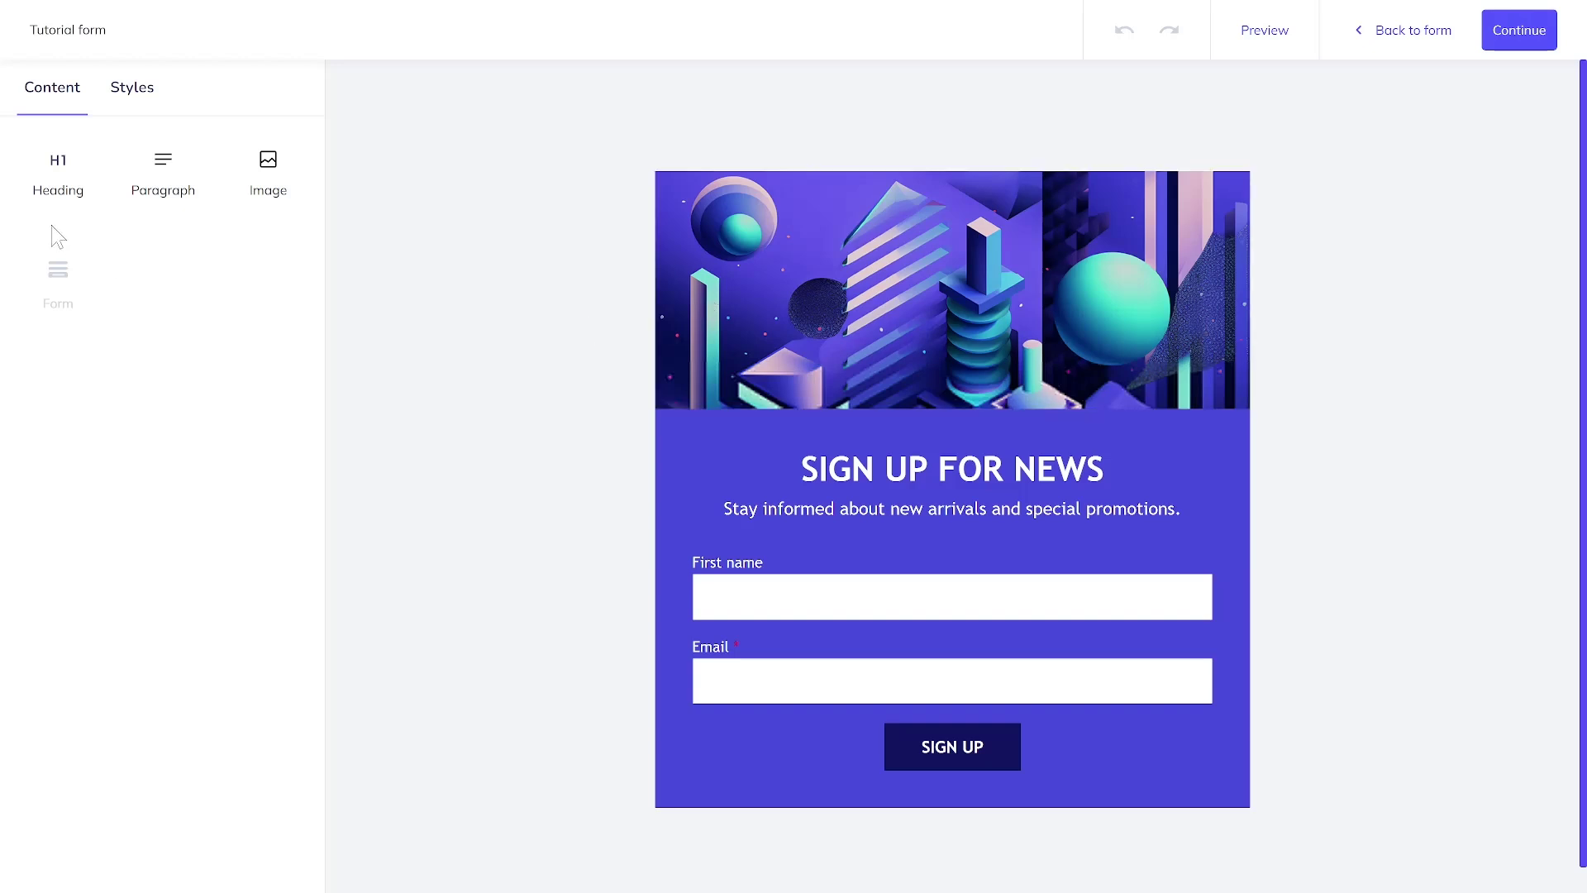
pyautogui.moveTo(58, 166); pyautogui.dragTo(896, 422)
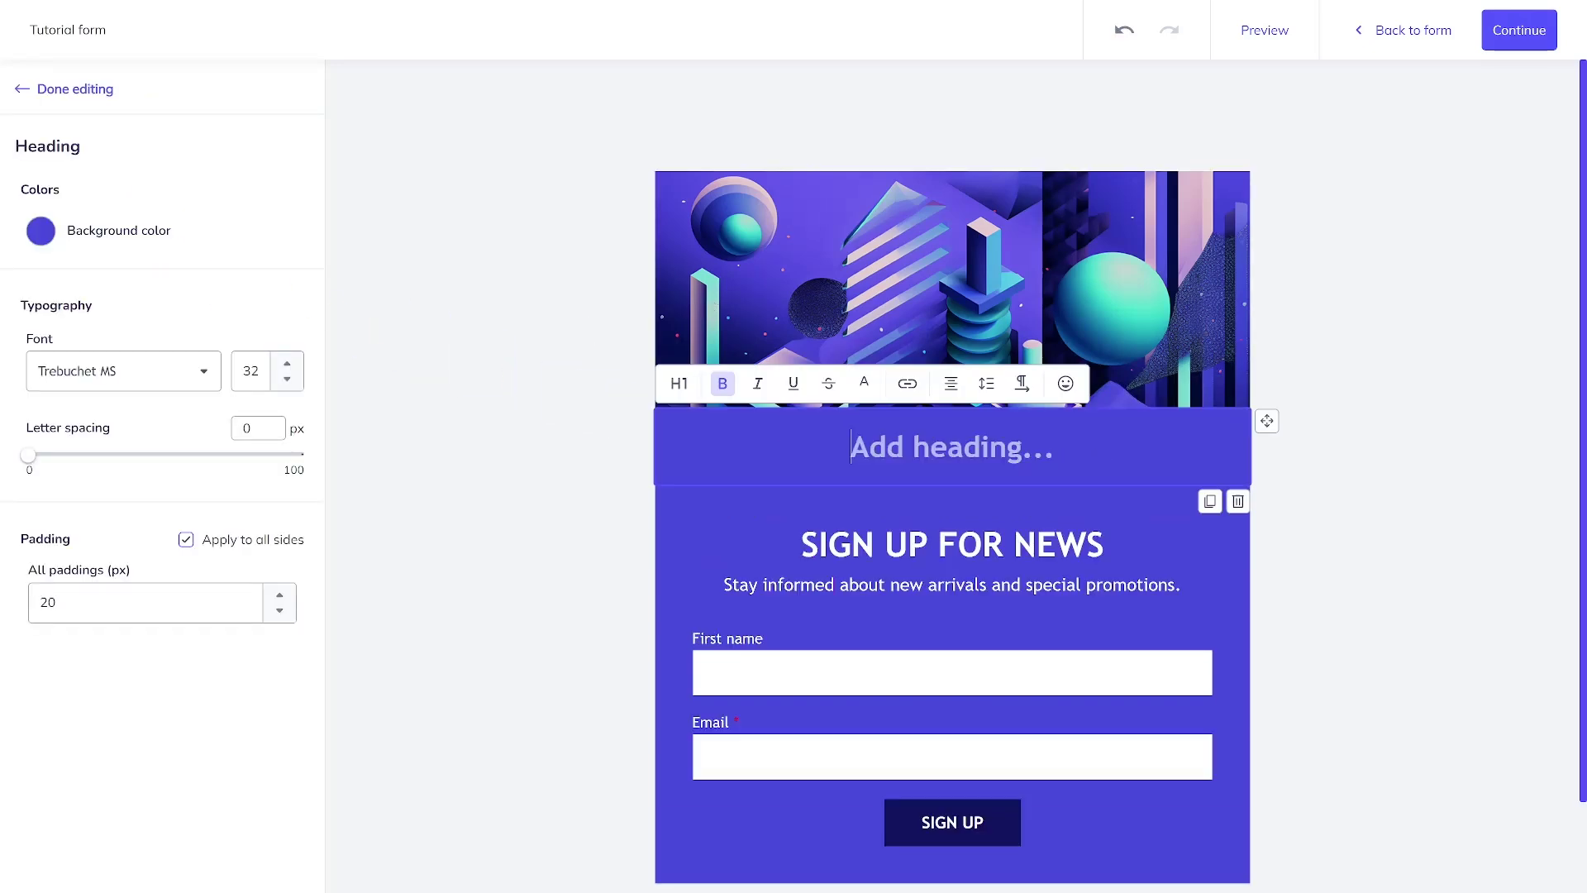
# - Add Newsletter list to the form's subscriber lists and continue to the form settings
pyautogui.click(818, 670)
pyautogui.click(248, 206)
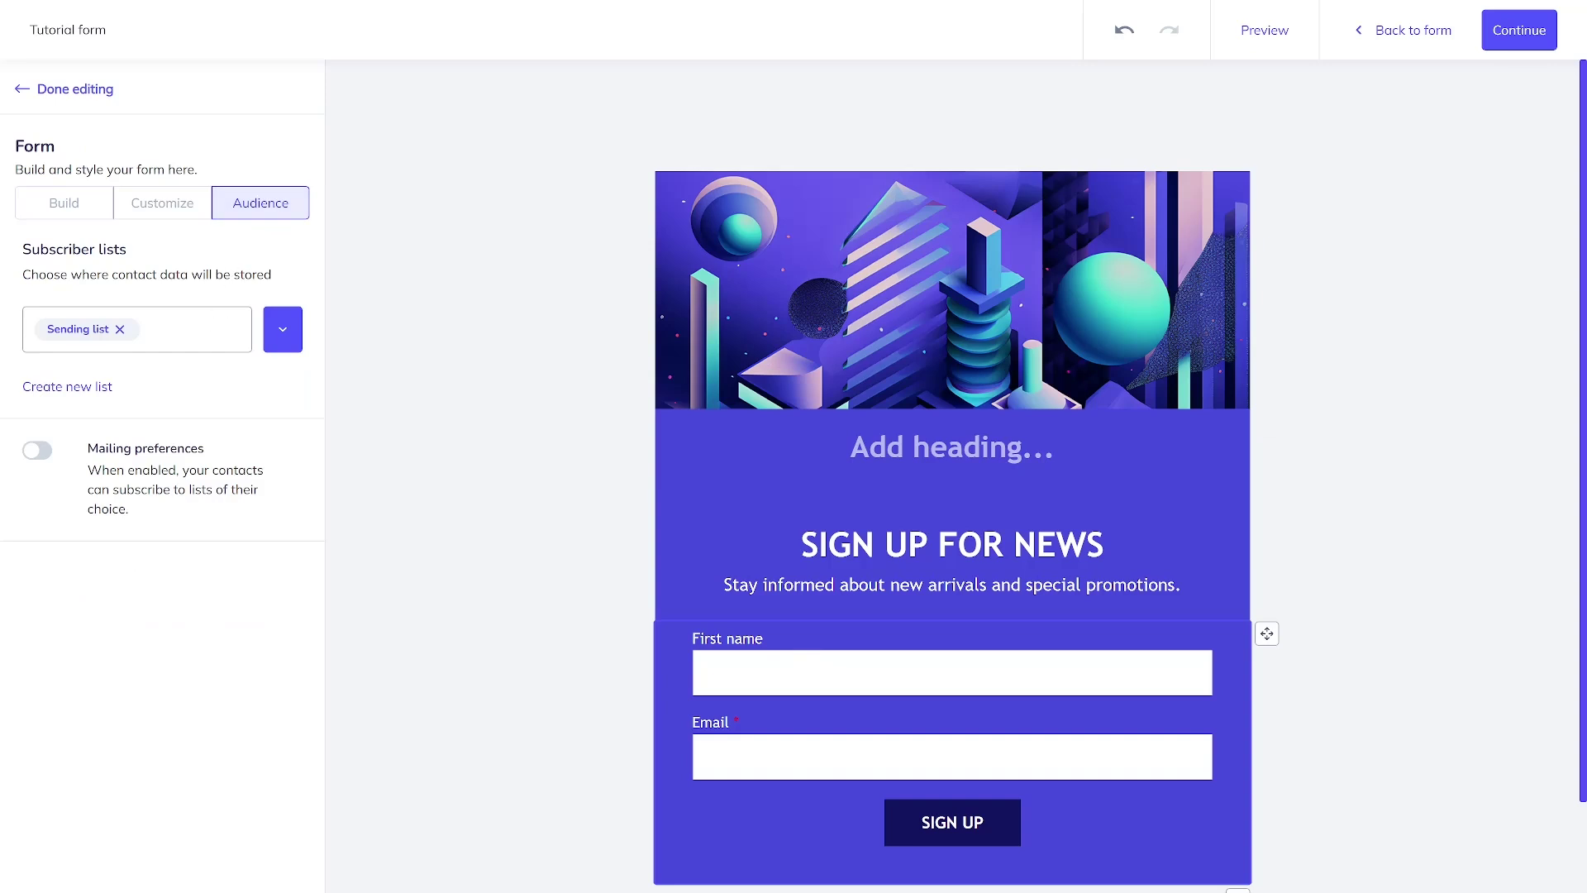
pyautogui.click(281, 329)
pyautogui.click(184, 425)
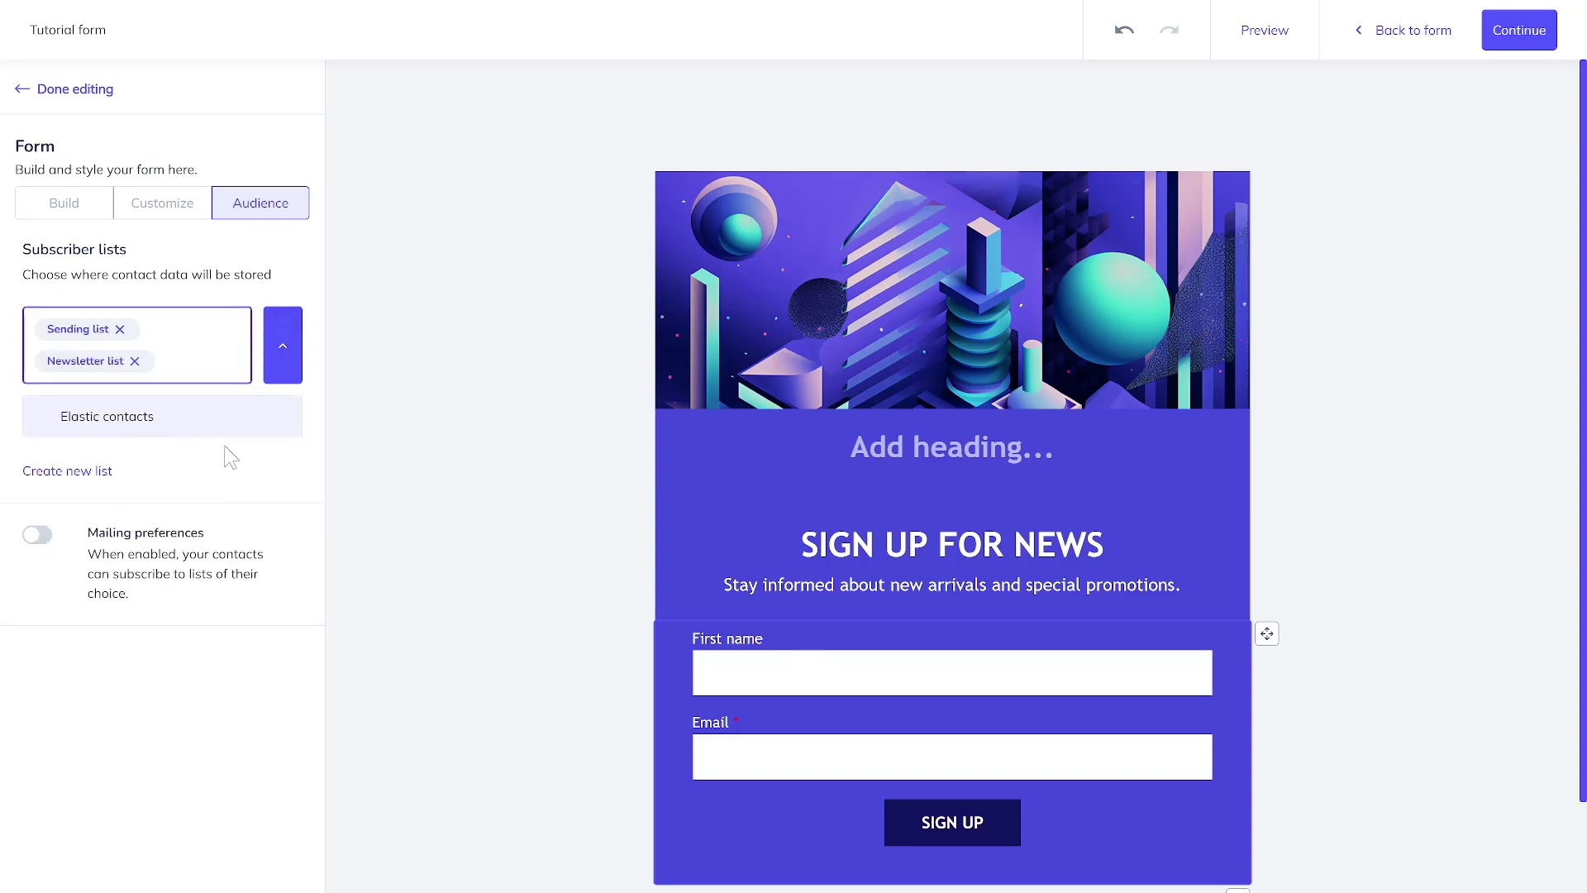
pyautogui.click(240, 475)
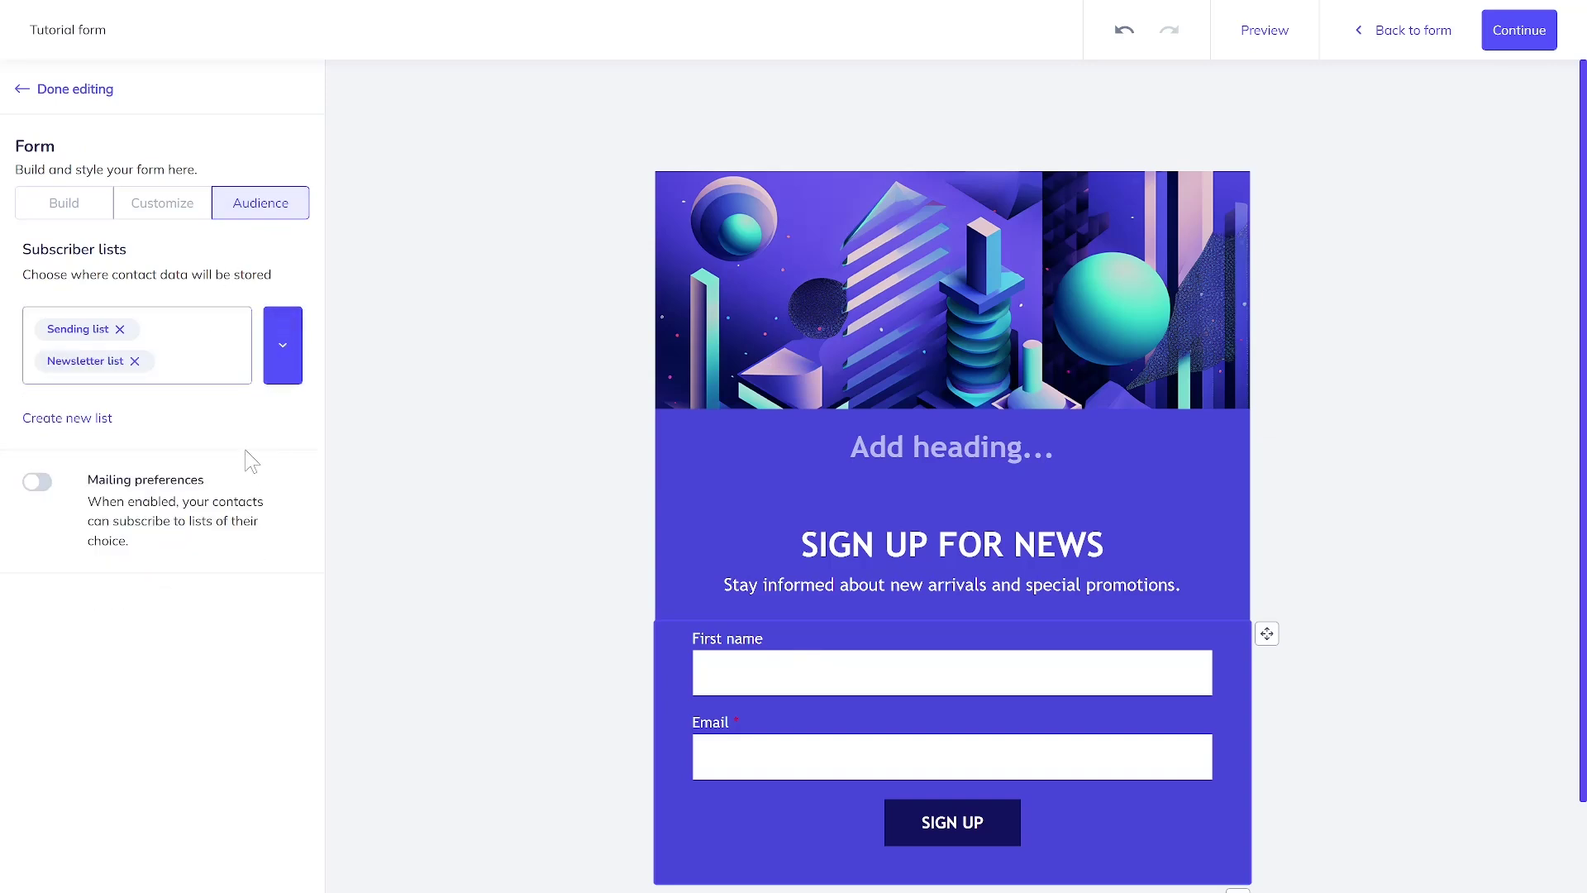
pyautogui.click(1521, 30)
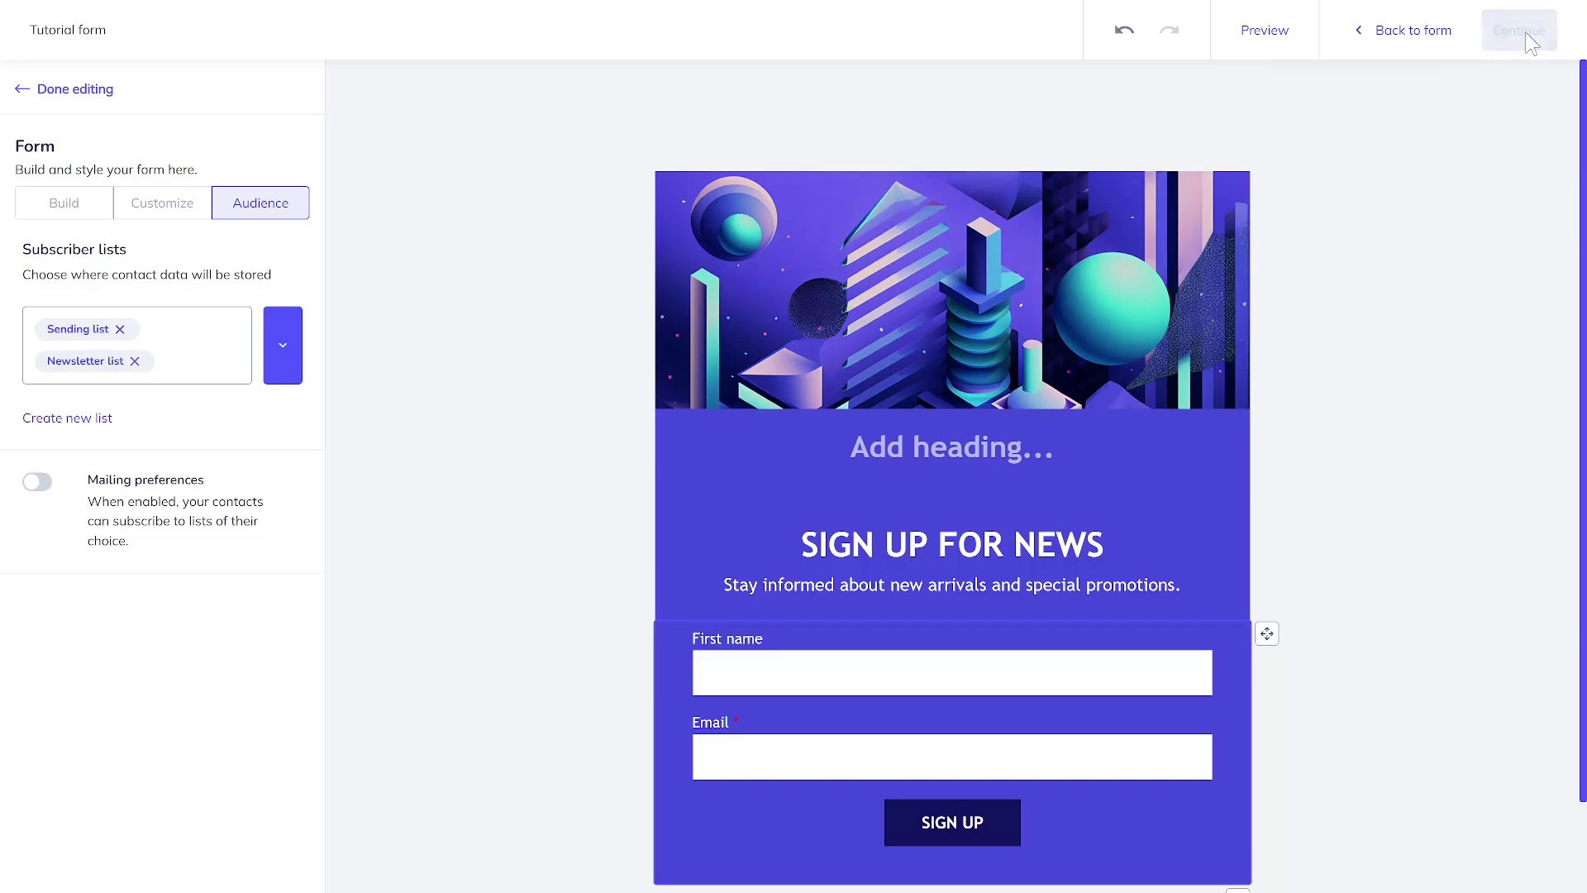
# - Turn the double opt-in confirmation email off and on again, and set its activation template to "Email activation template"
pyautogui.scroll(-8, 1339, 460)
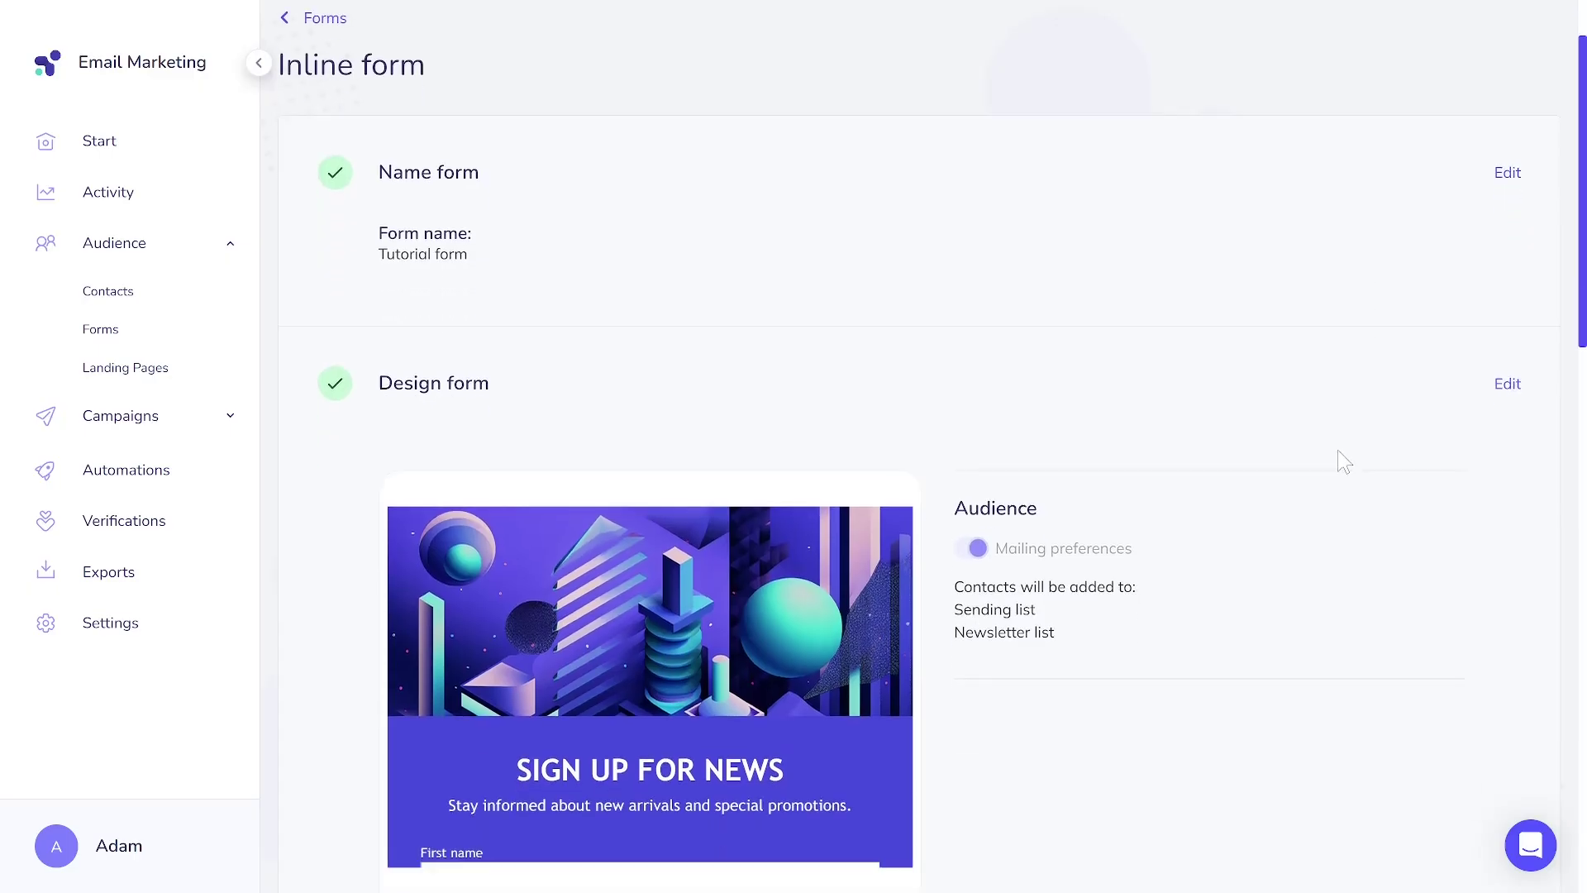
pyautogui.scroll(-1, 1056, 541)
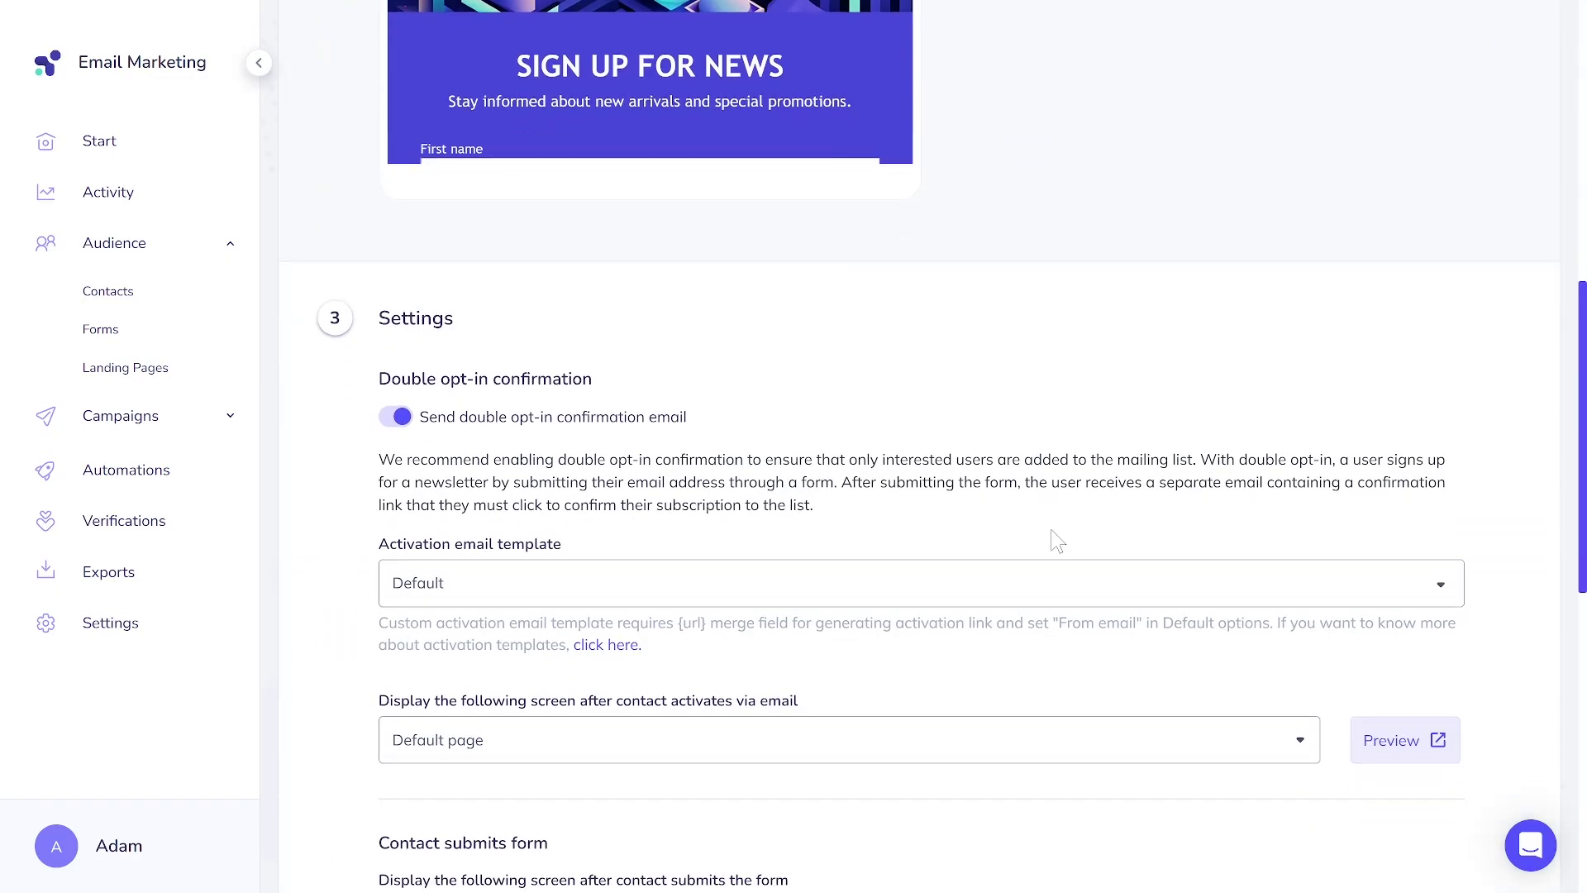
pyautogui.click(394, 419)
pyautogui.click(393, 419)
pyautogui.click(578, 583)
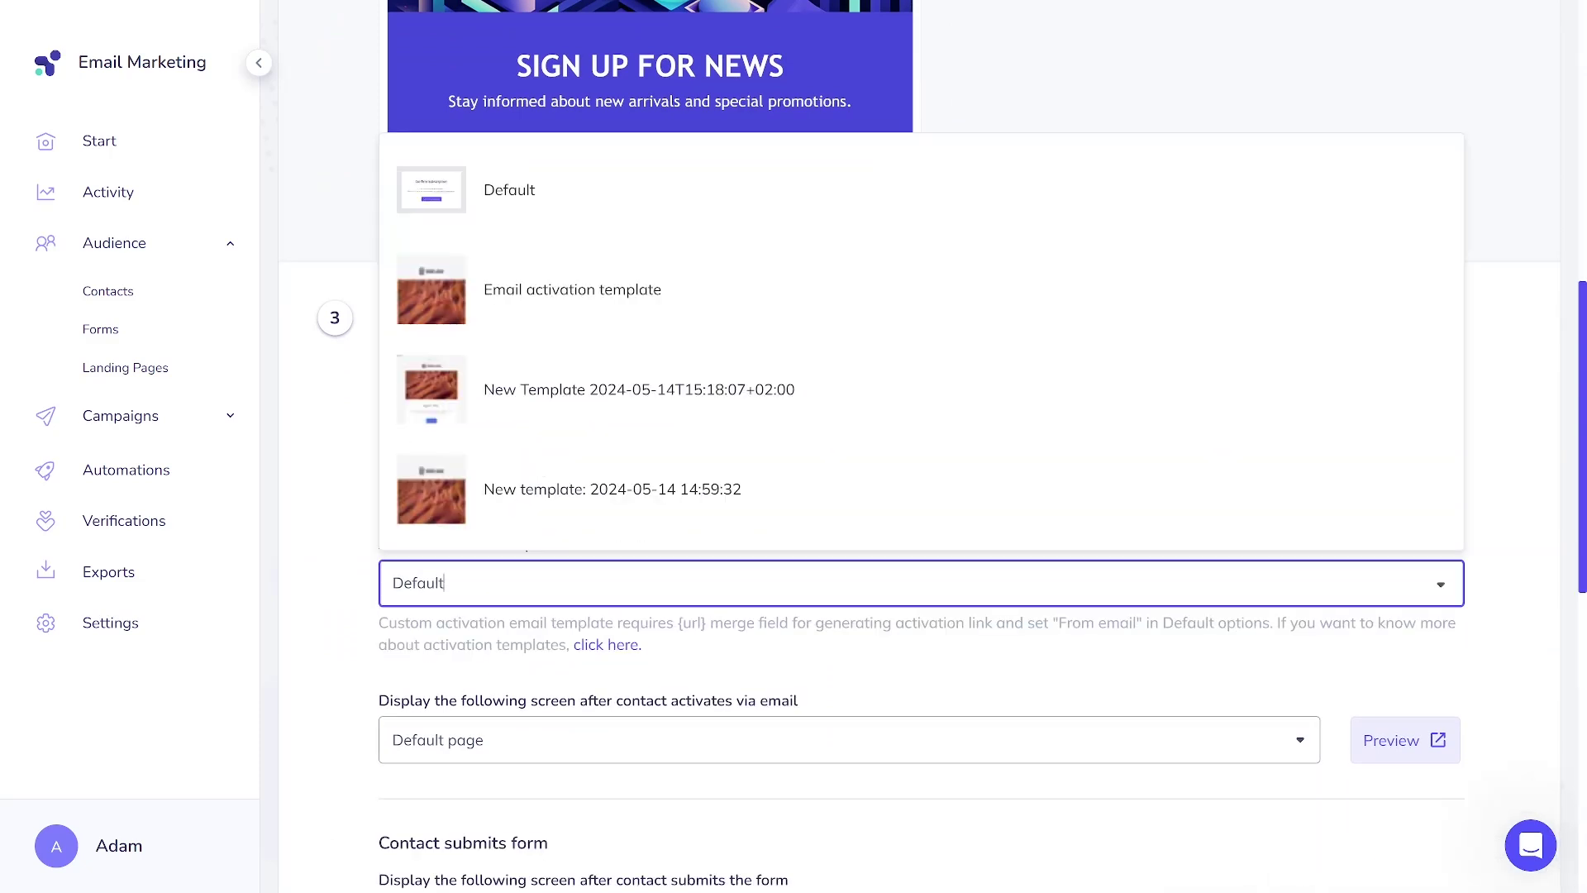
pyautogui.click(595, 283)
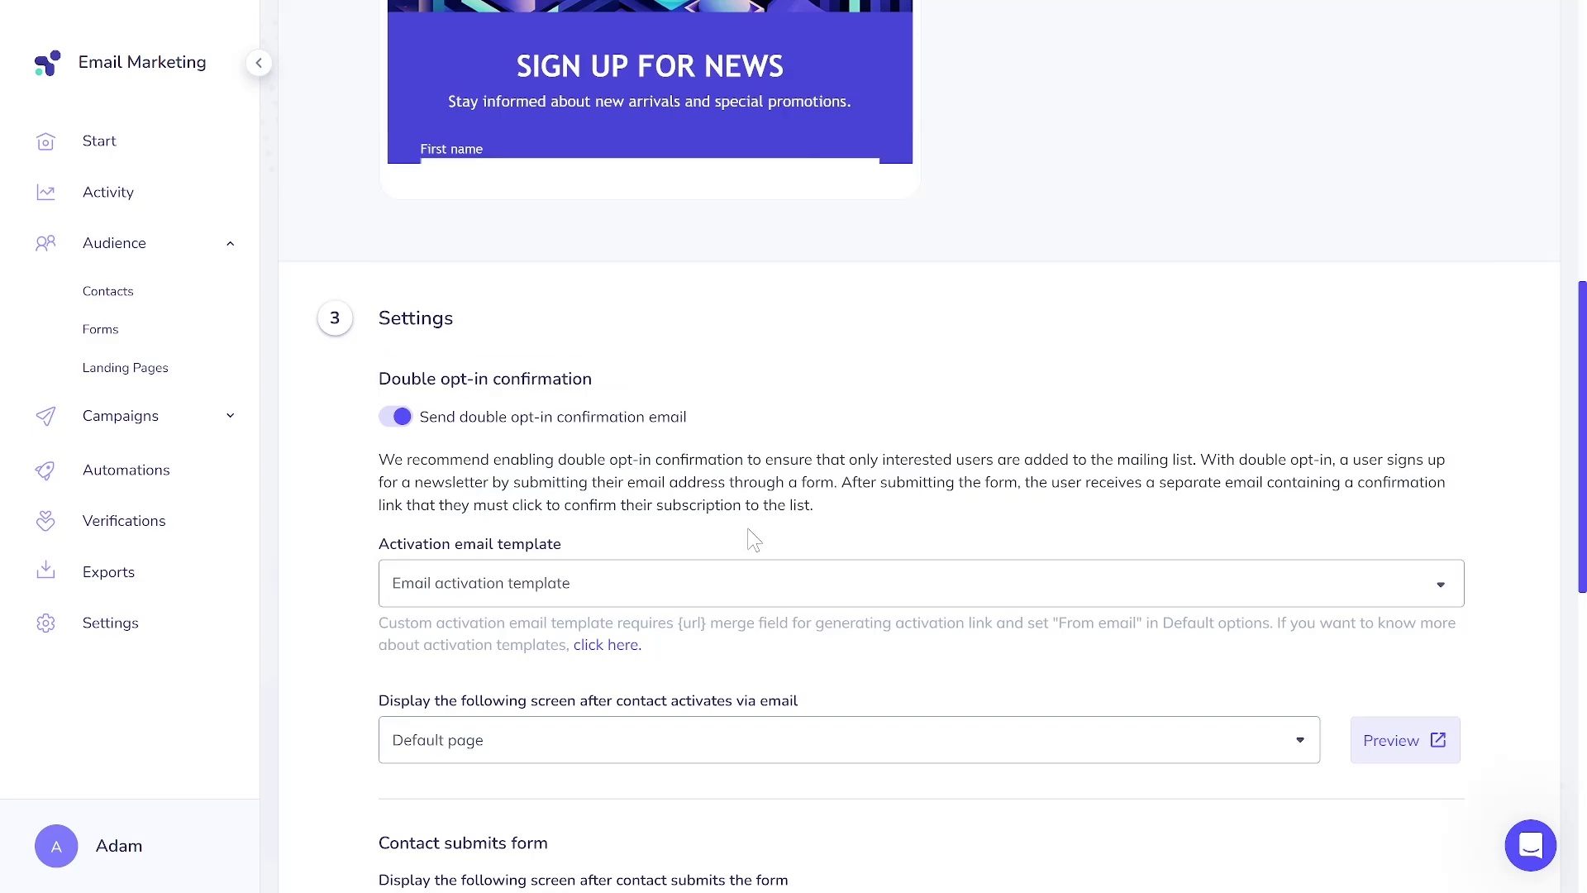
# - Try the "Already registered contact" landing page and an external website as the screen shown after form submission
pyautogui.scroll(-5, 754, 540)
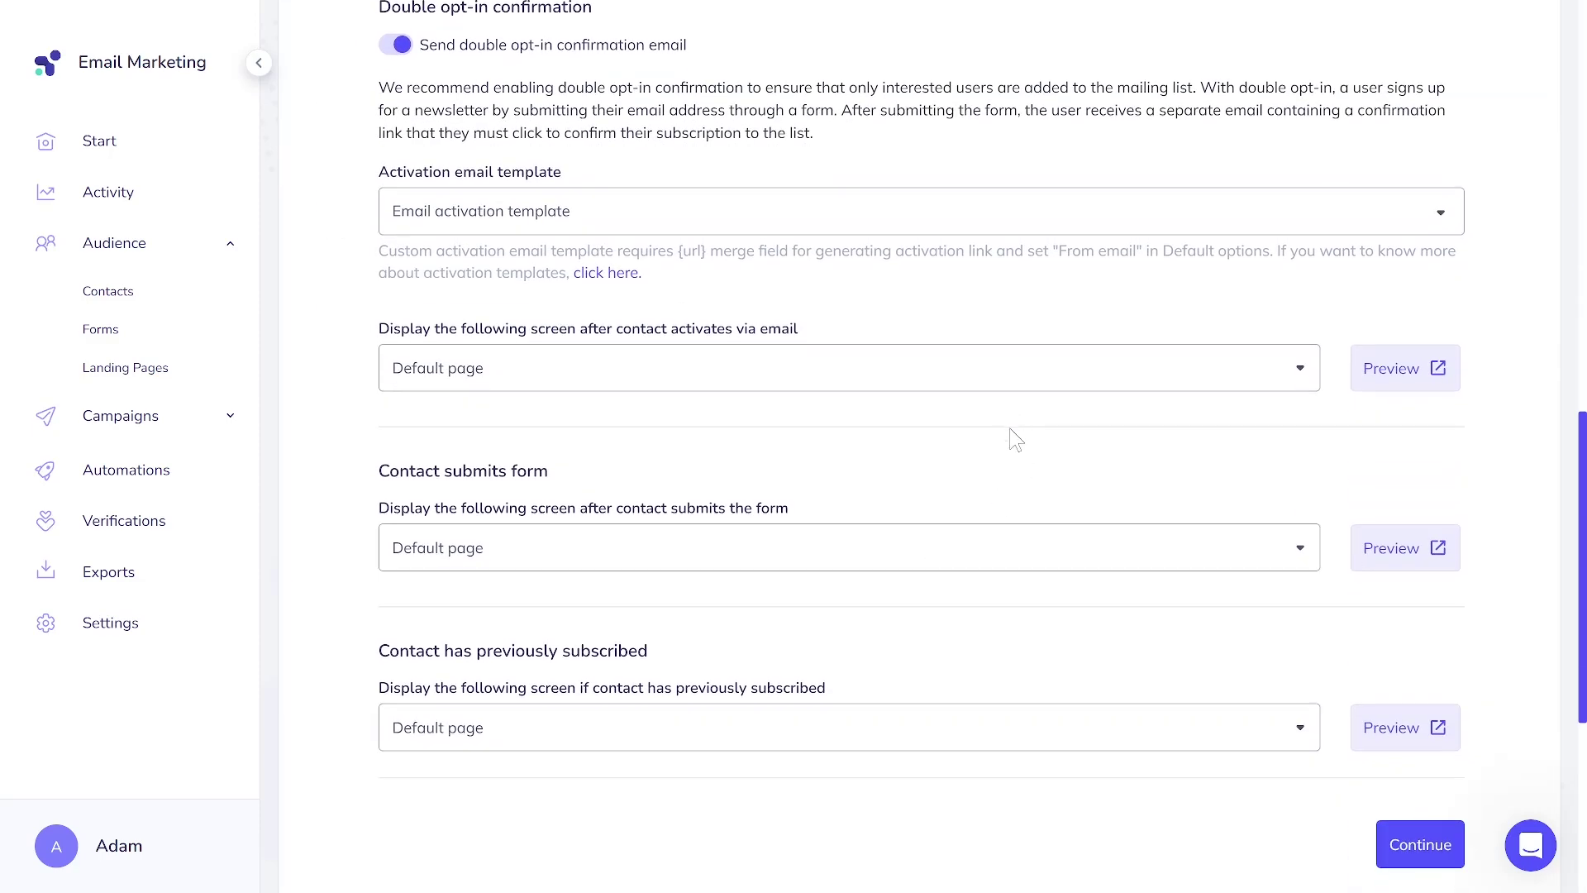
pyautogui.scroll(1, 909, 446)
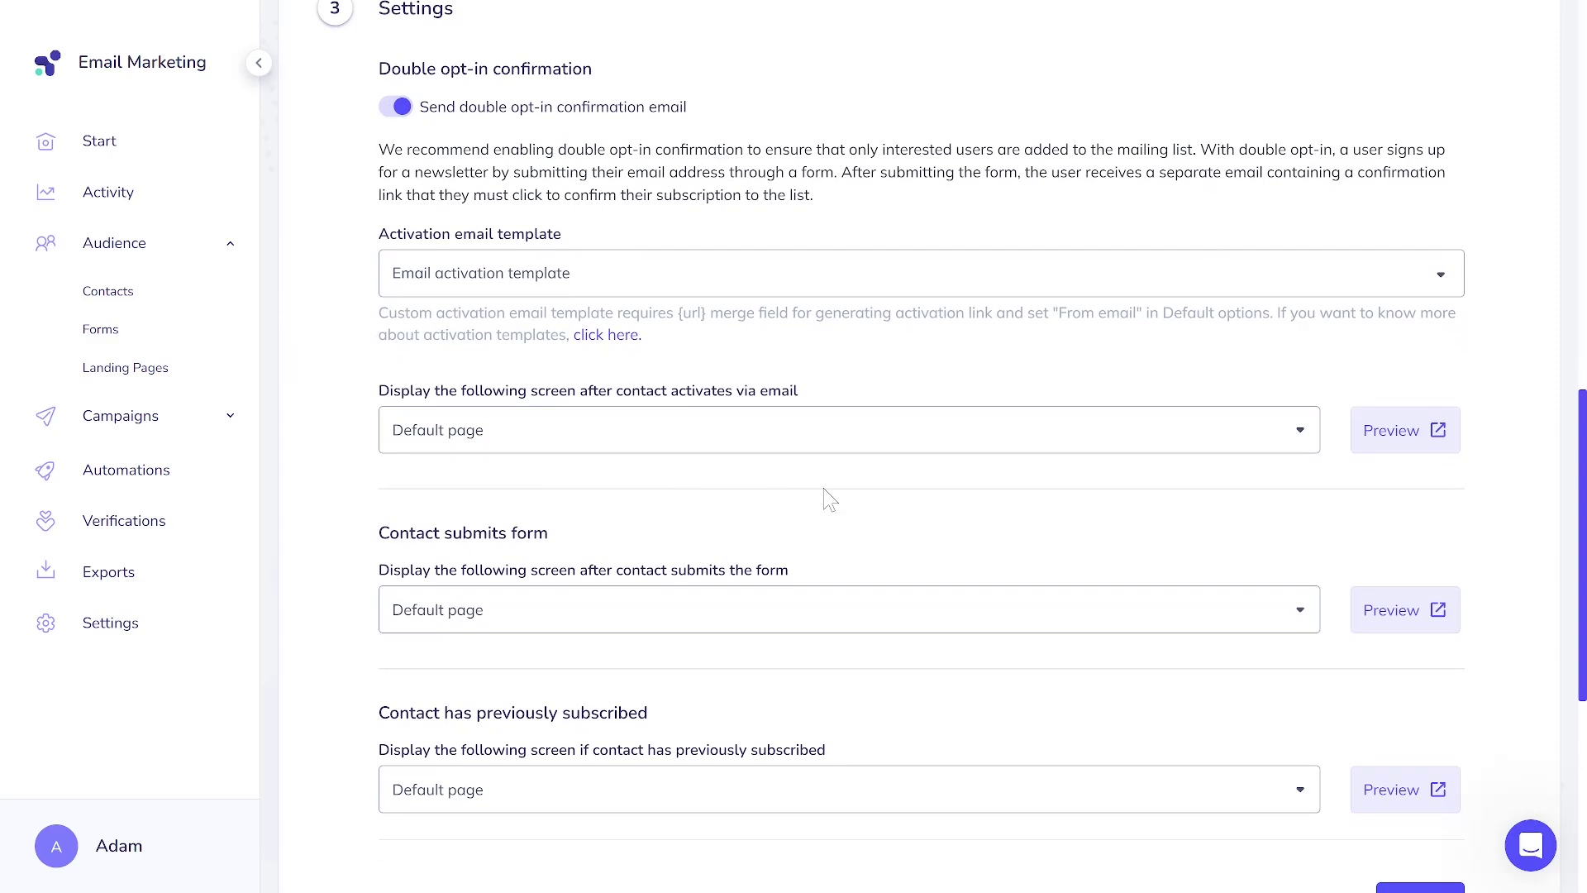
pyautogui.scroll(-1, 829, 500)
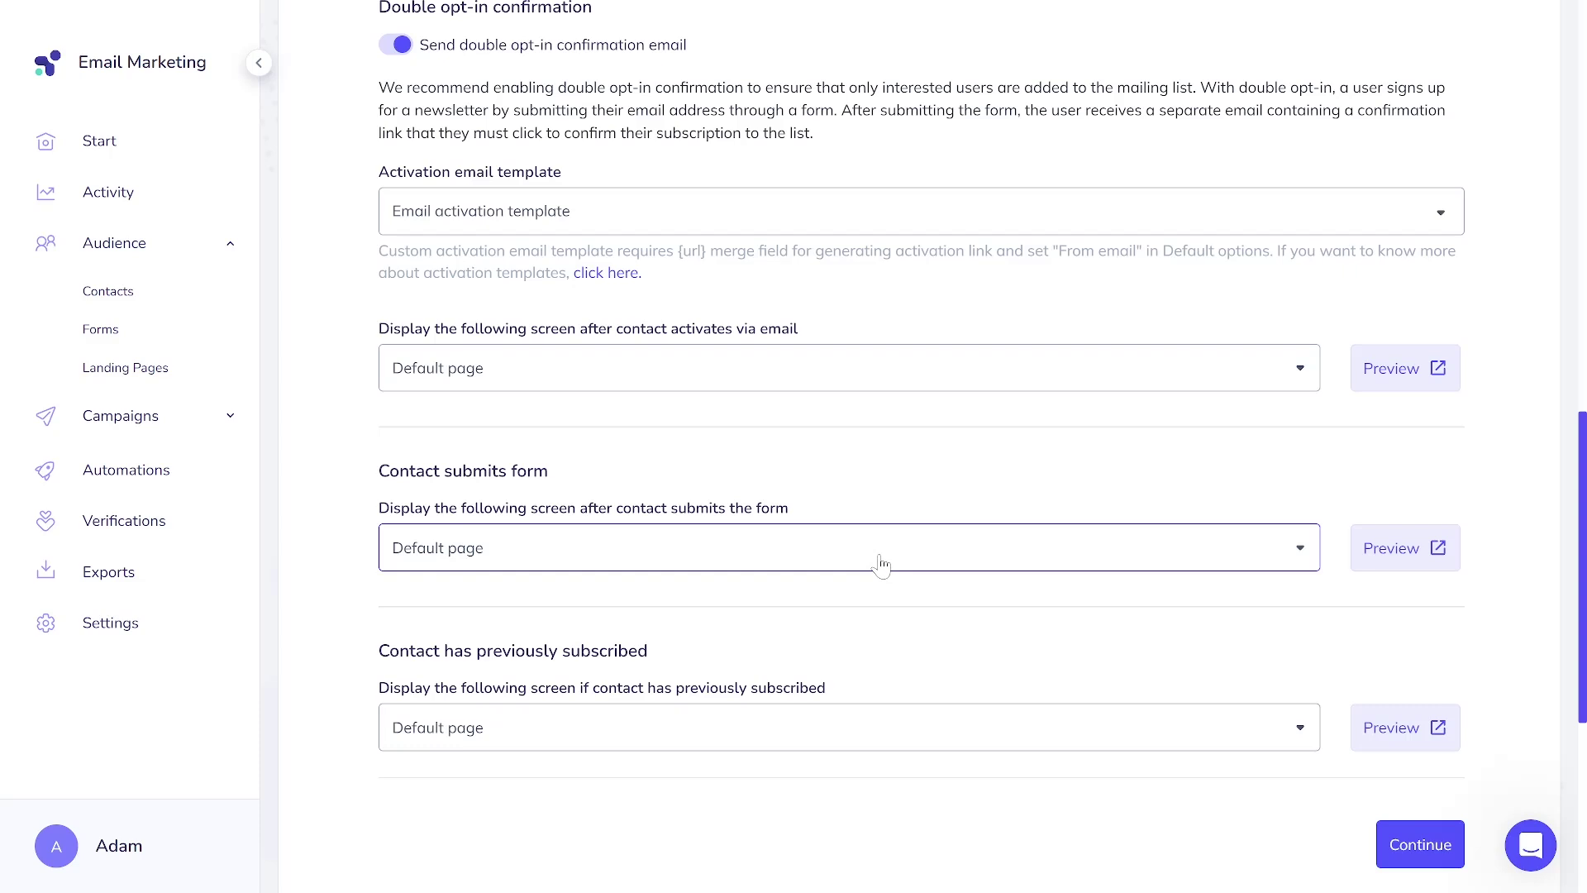
pyautogui.click(881, 564)
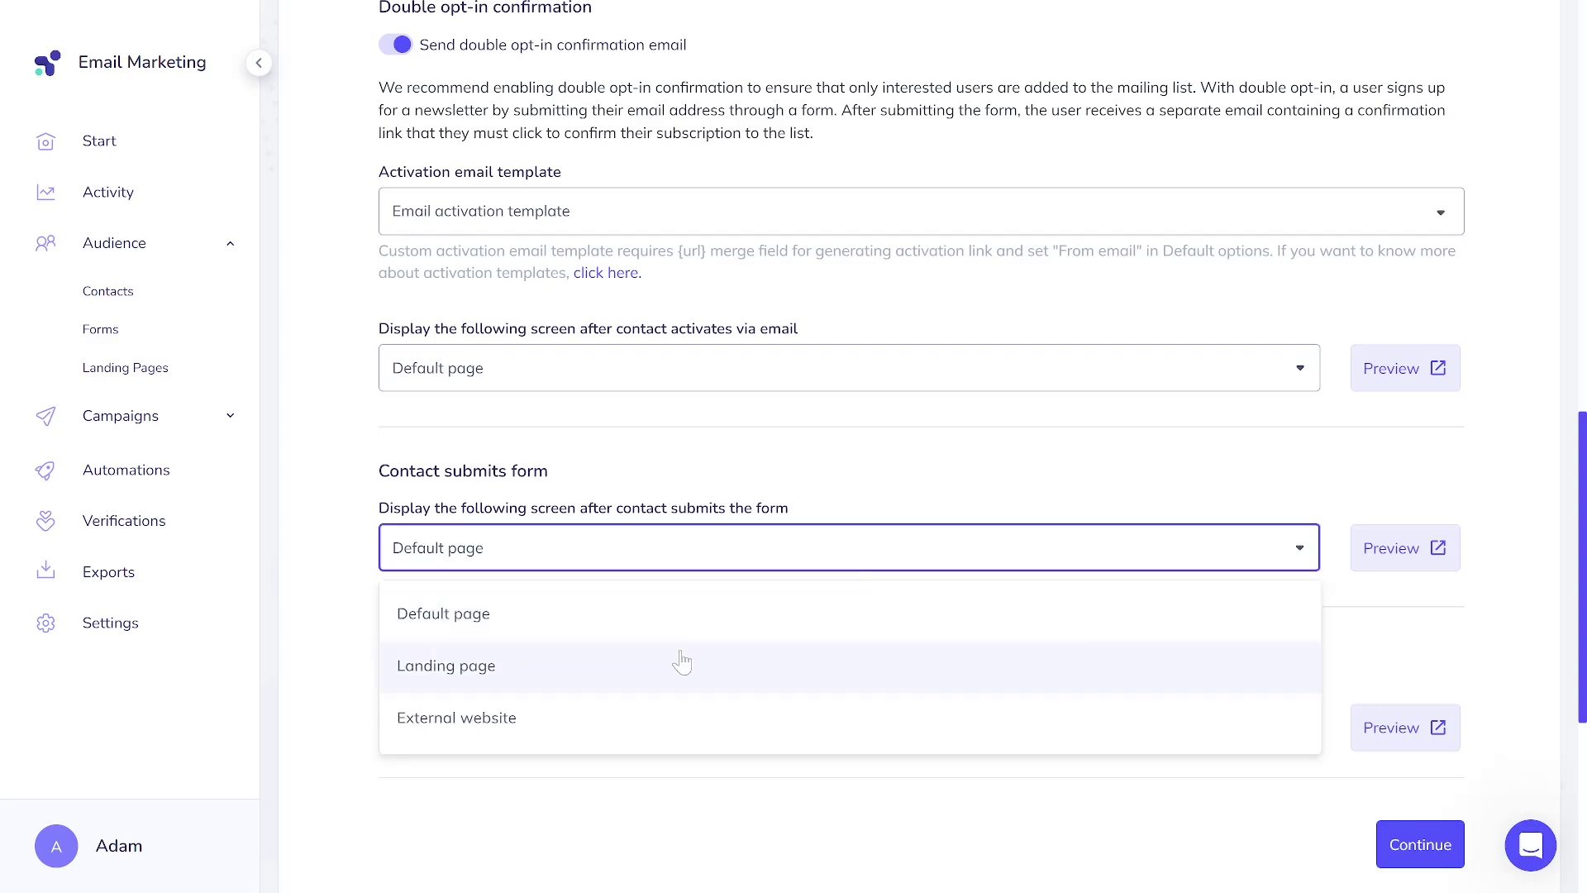
pyautogui.click(683, 662)
pyautogui.click(860, 643)
pyautogui.click(874, 667)
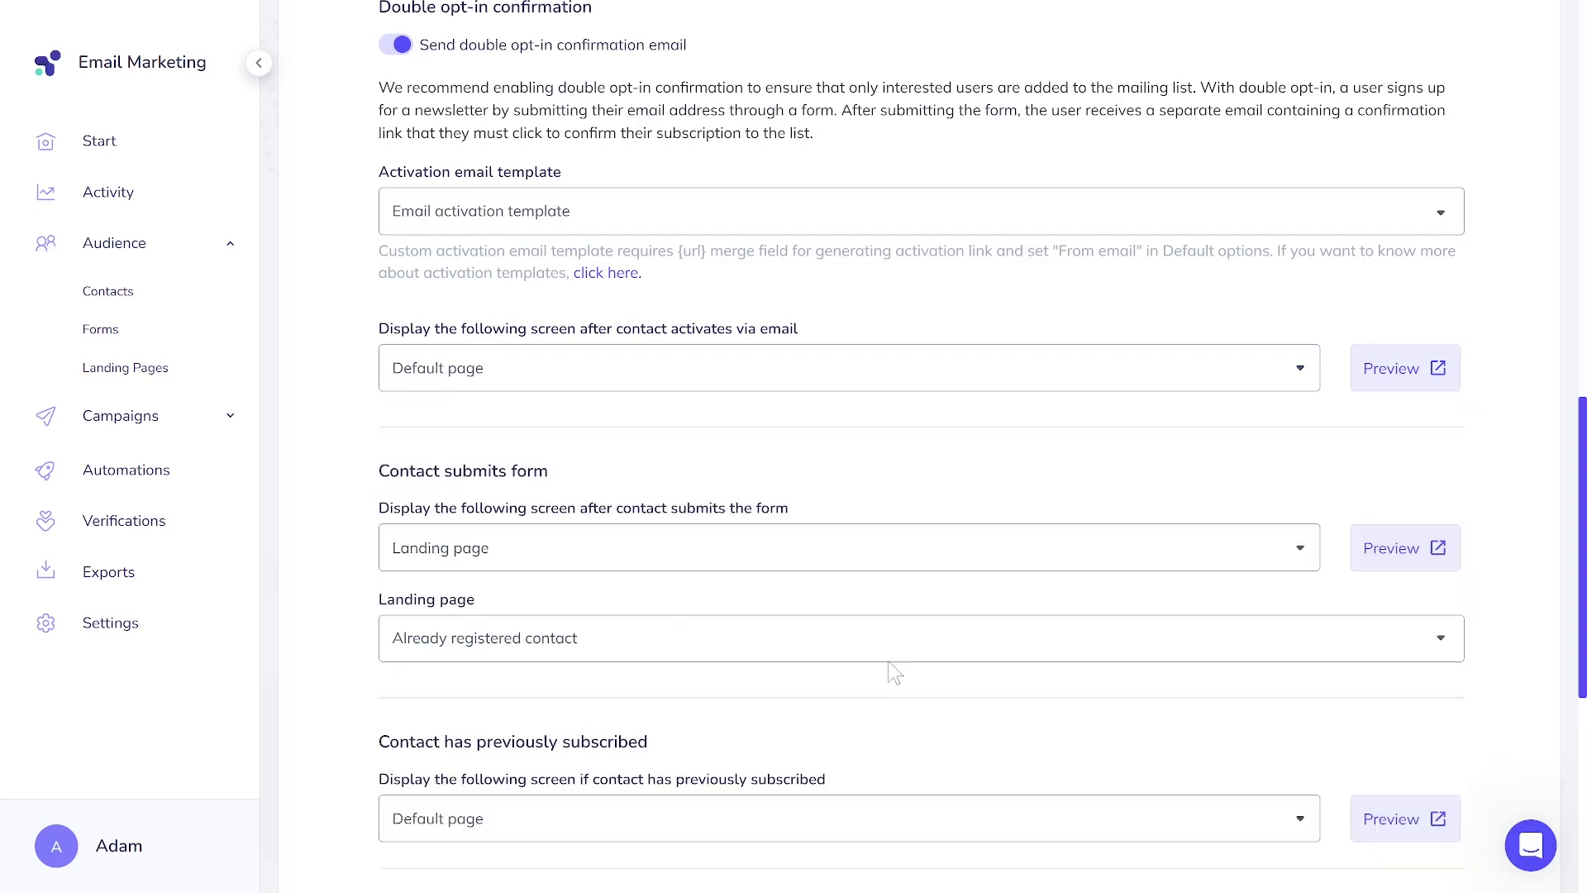
pyautogui.click(791, 567)
pyautogui.click(661, 714)
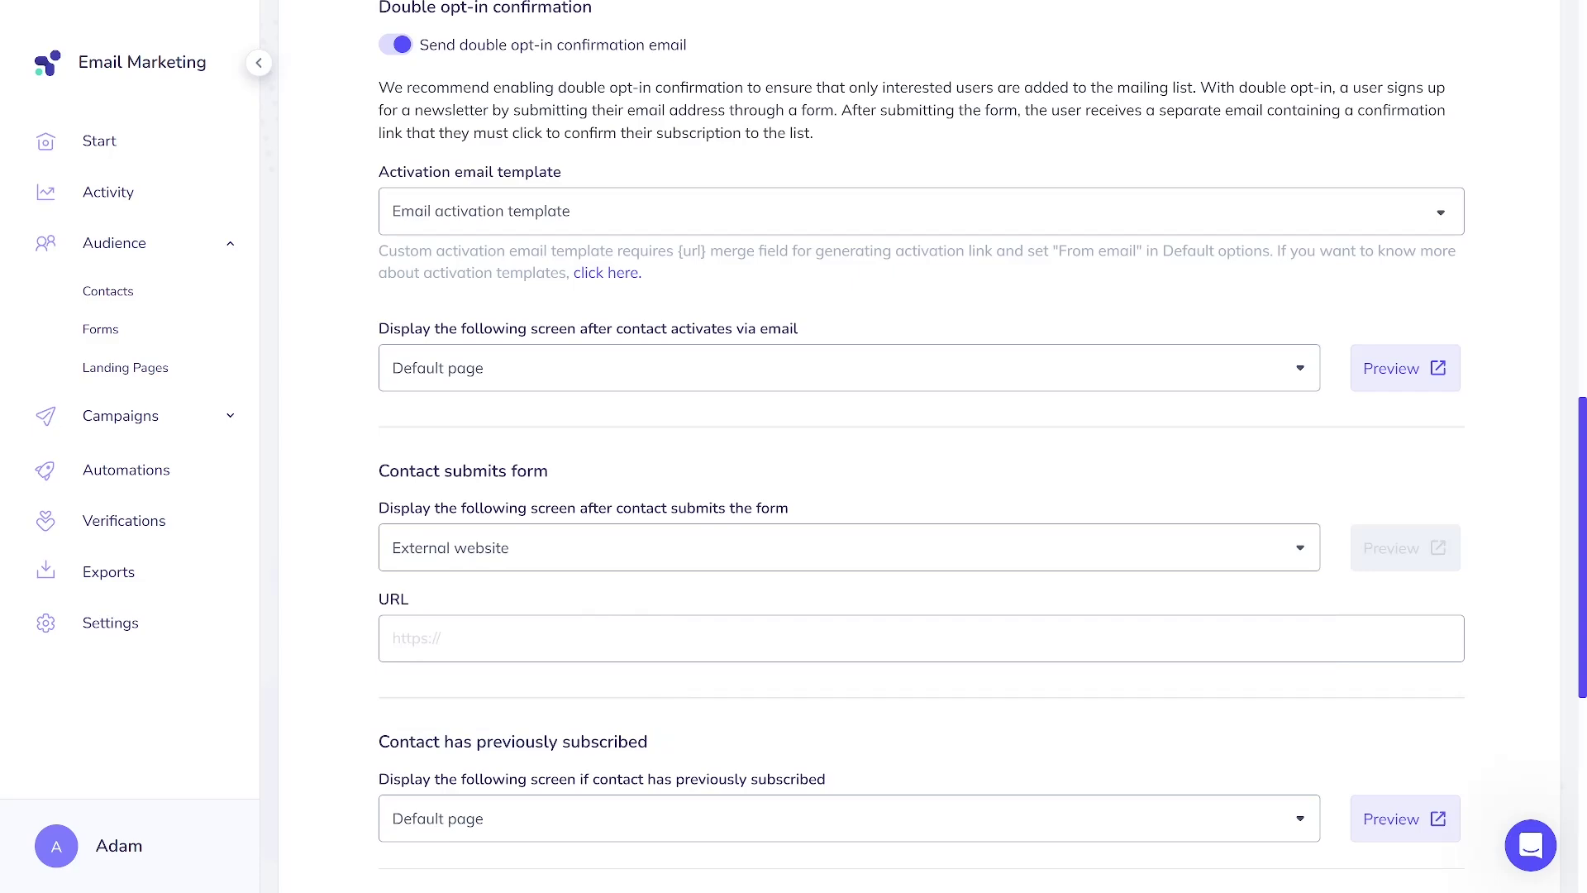
pyautogui.scroll(-3, 967, 610)
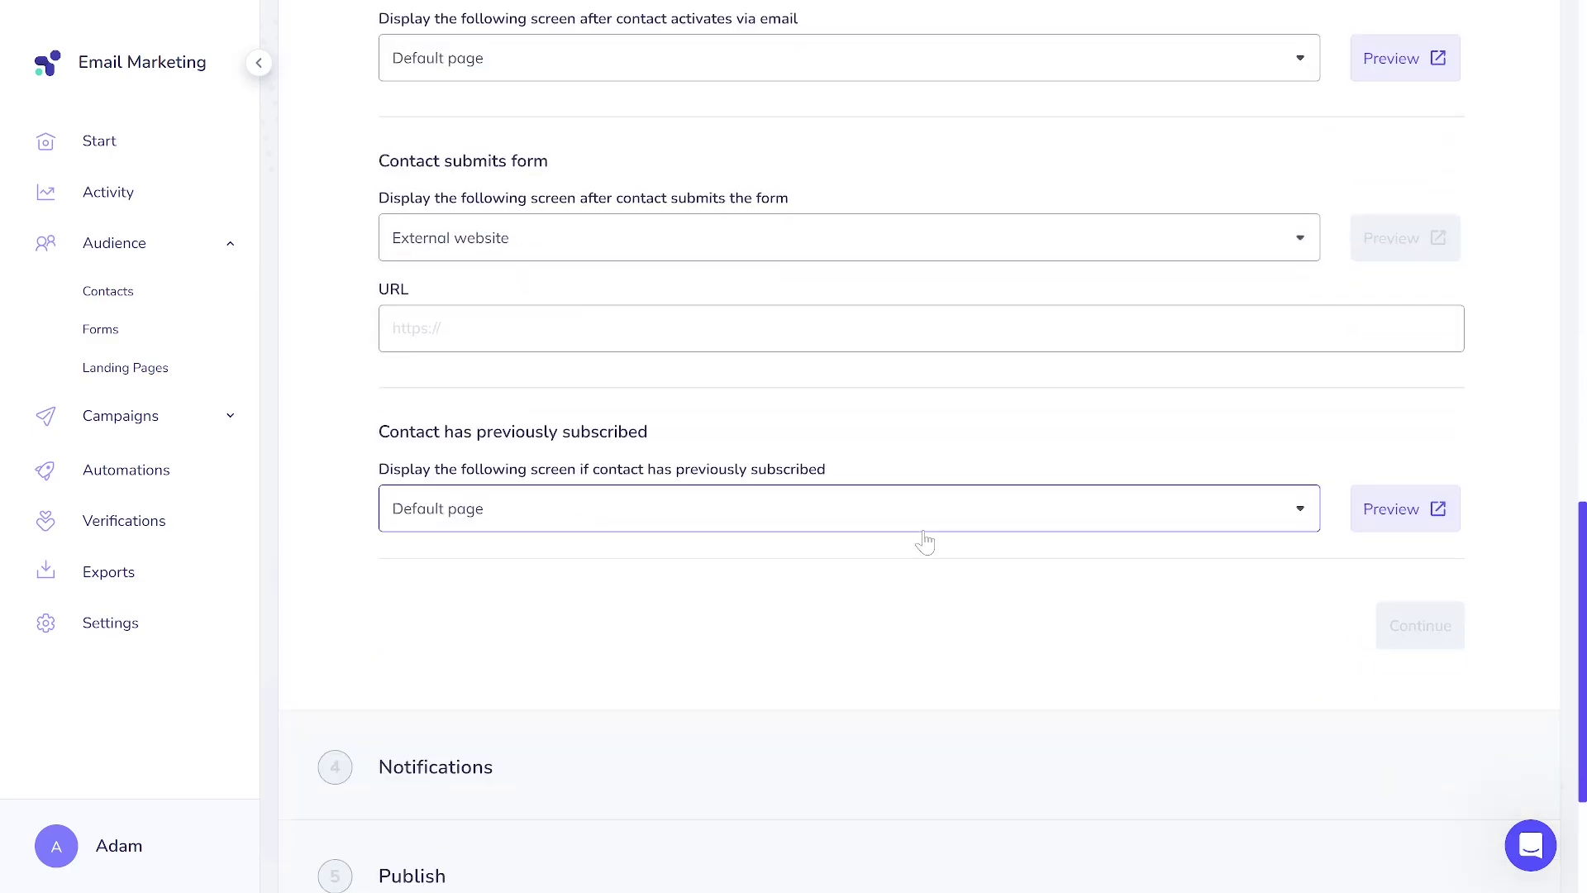
# - Set the screen shown after form submission to Default page and continue to the notifications
pyautogui.click(809, 259)
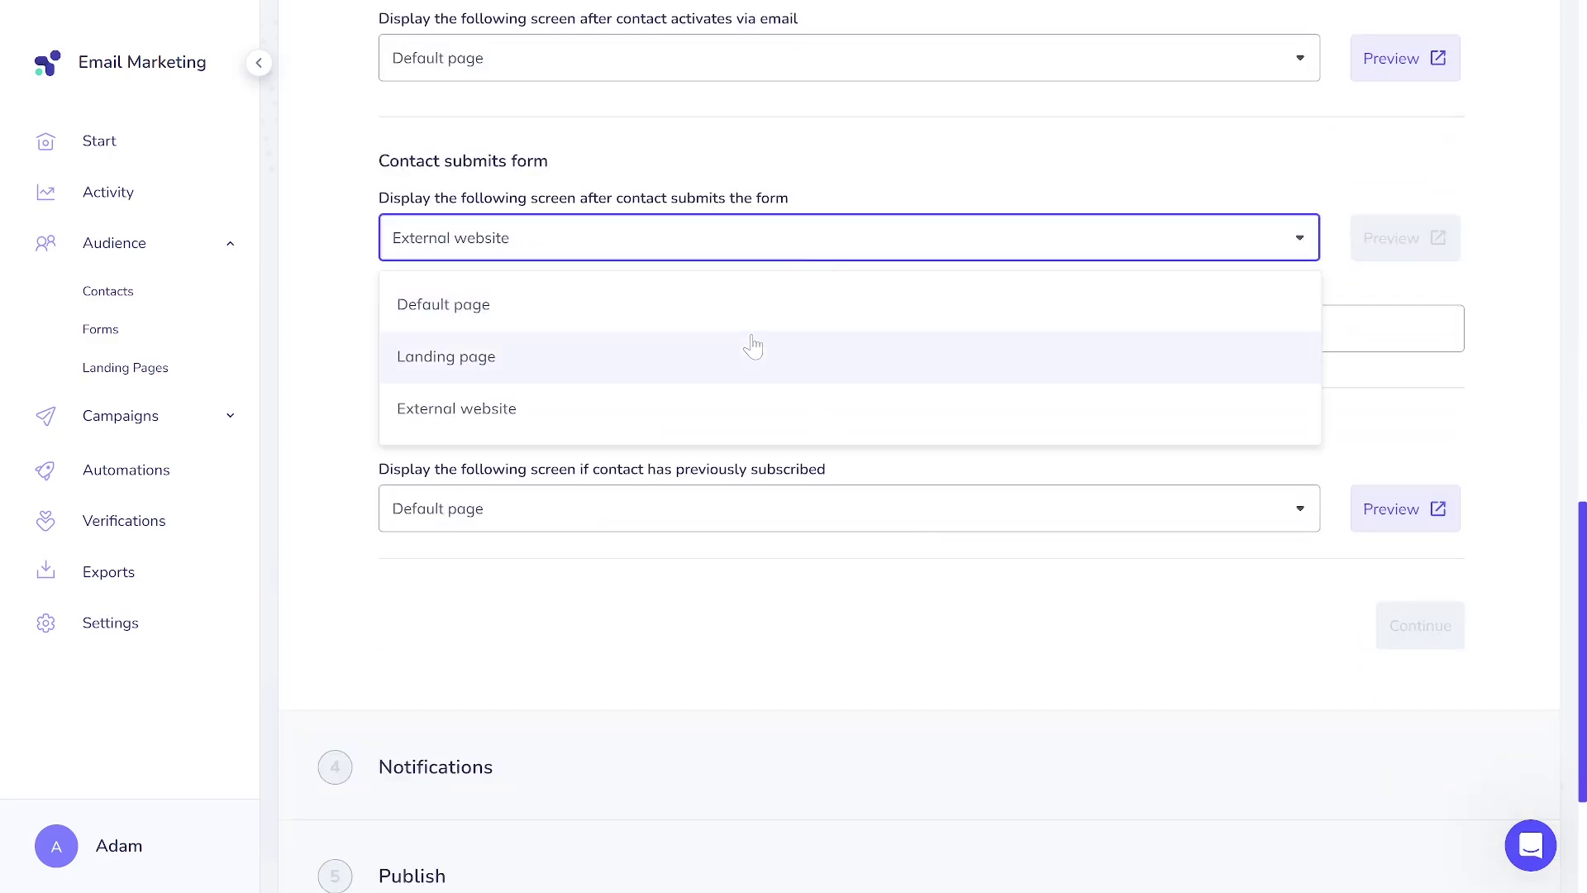
pyautogui.click(752, 306)
pyautogui.click(1412, 549)
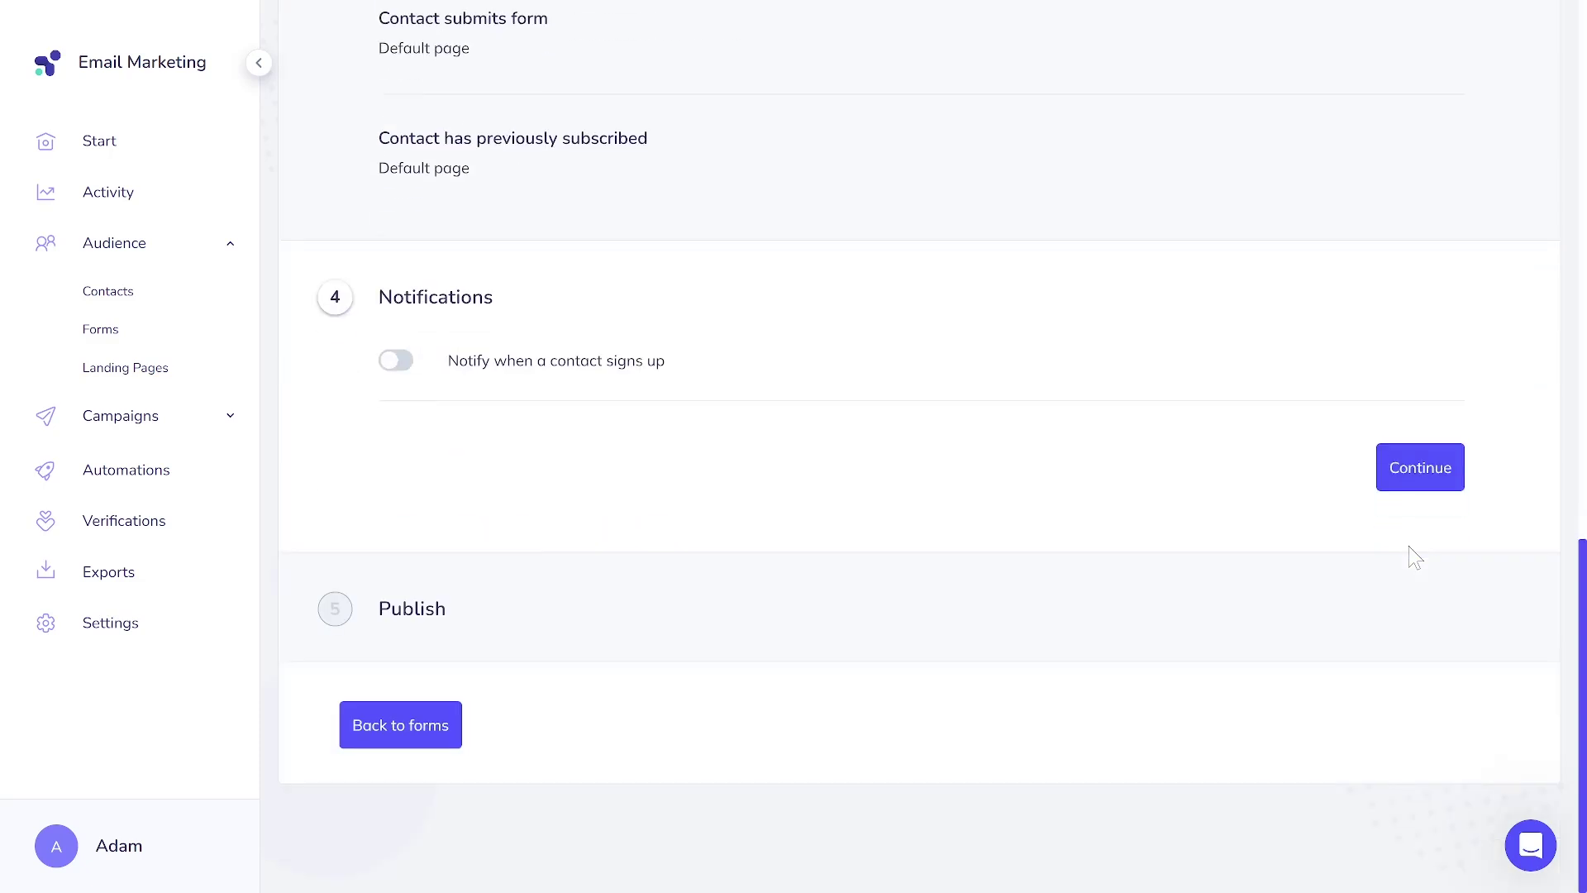
# - Turn on notifications for contact sign-ups, check how multiple addresses are separated, and turn them off again
pyautogui.click(405, 378)
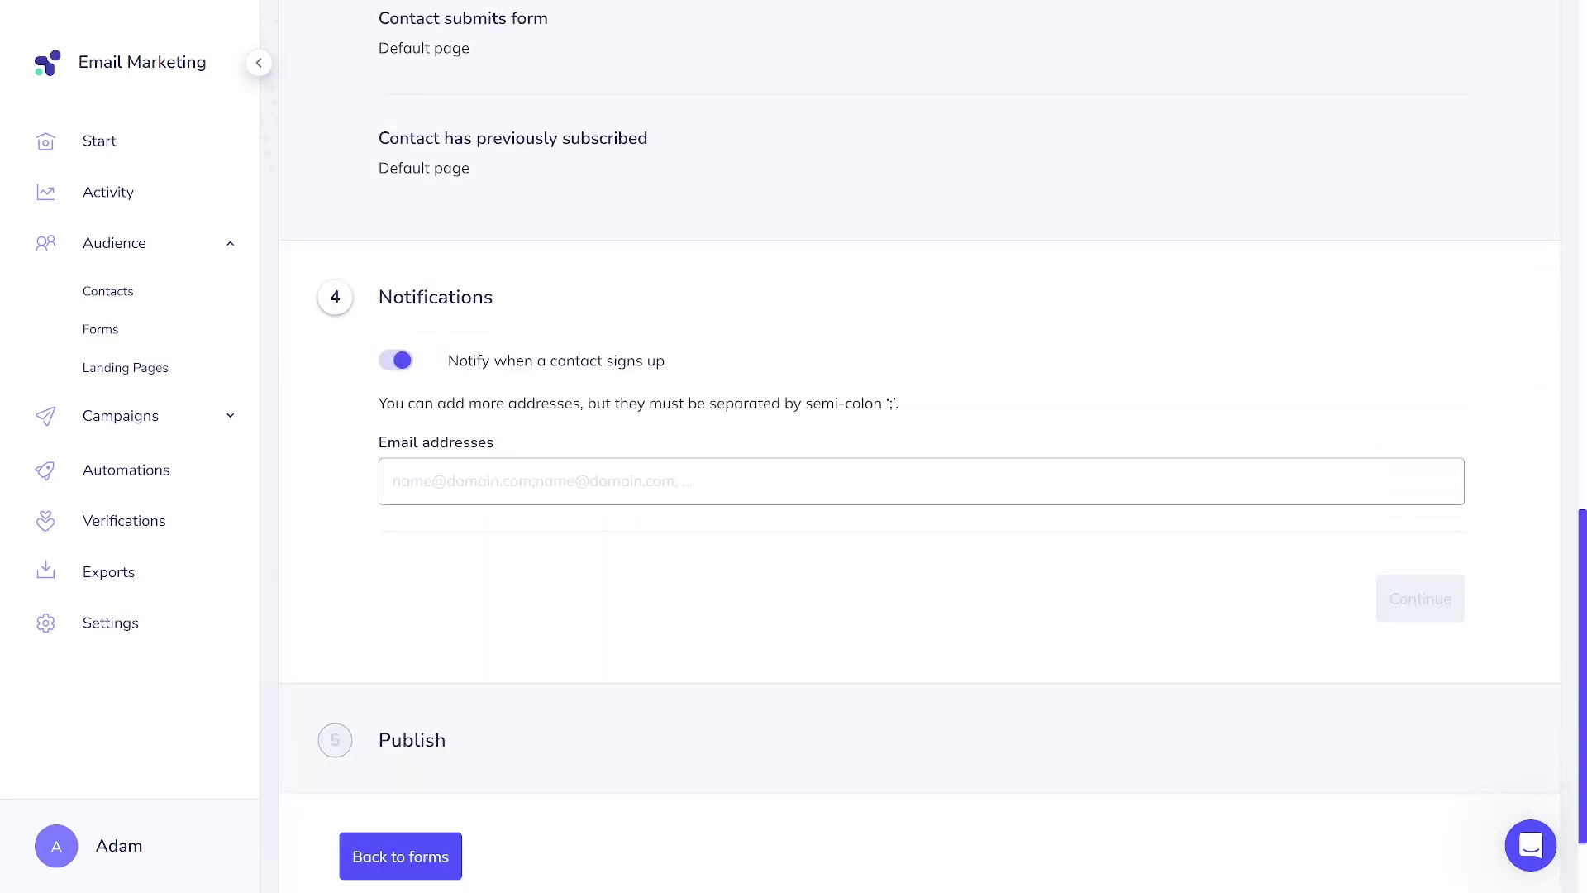
pyautogui.moveTo(905, 408); pyautogui.dragTo(807, 417)
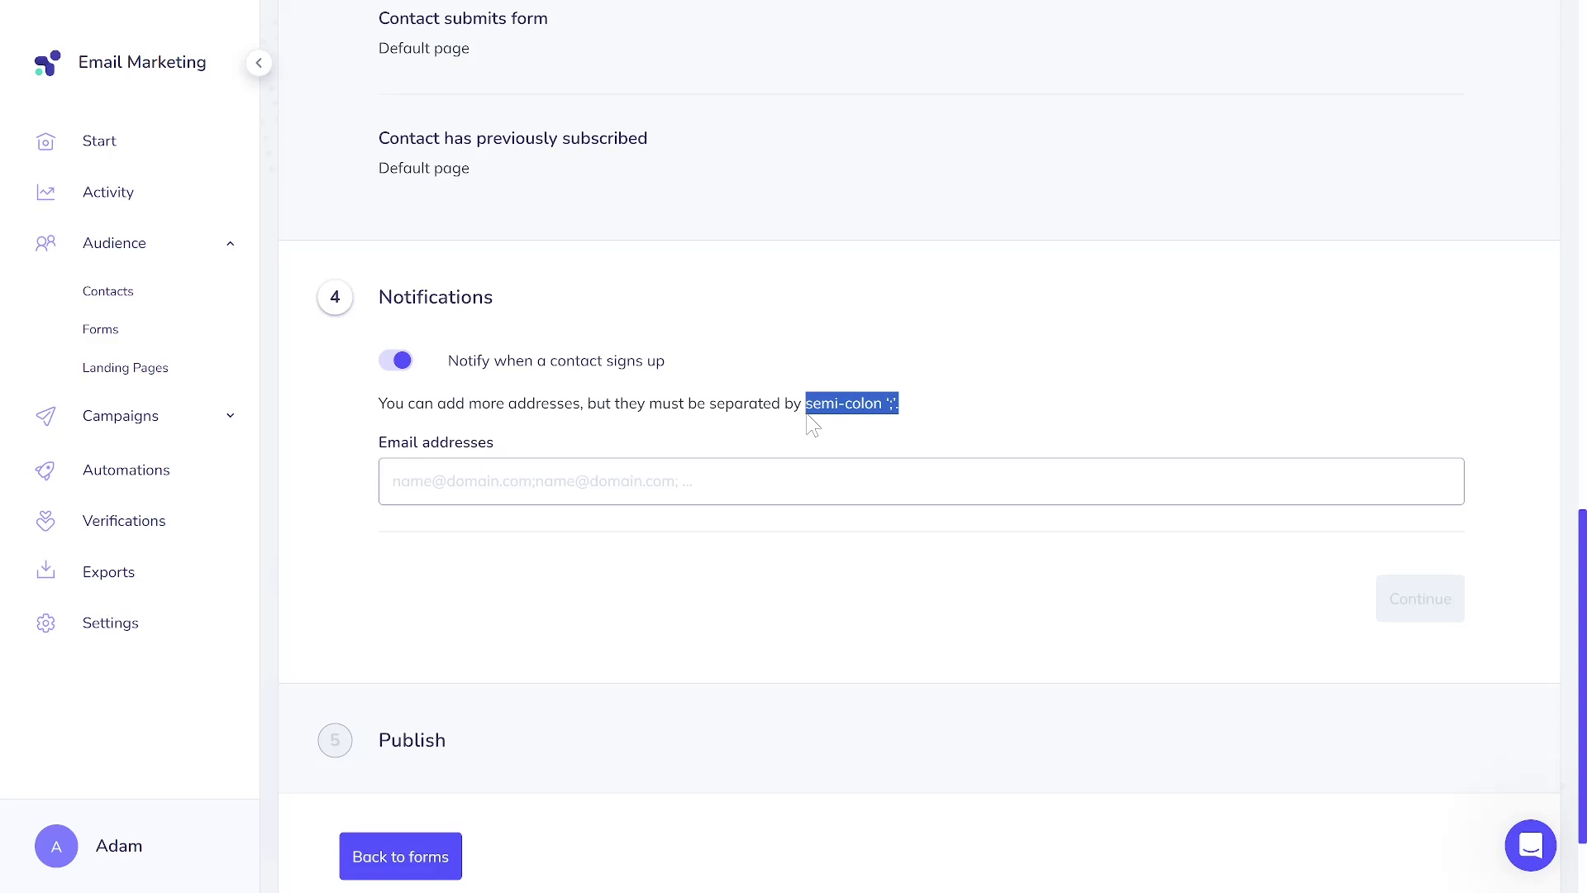
pyautogui.click(393, 369)
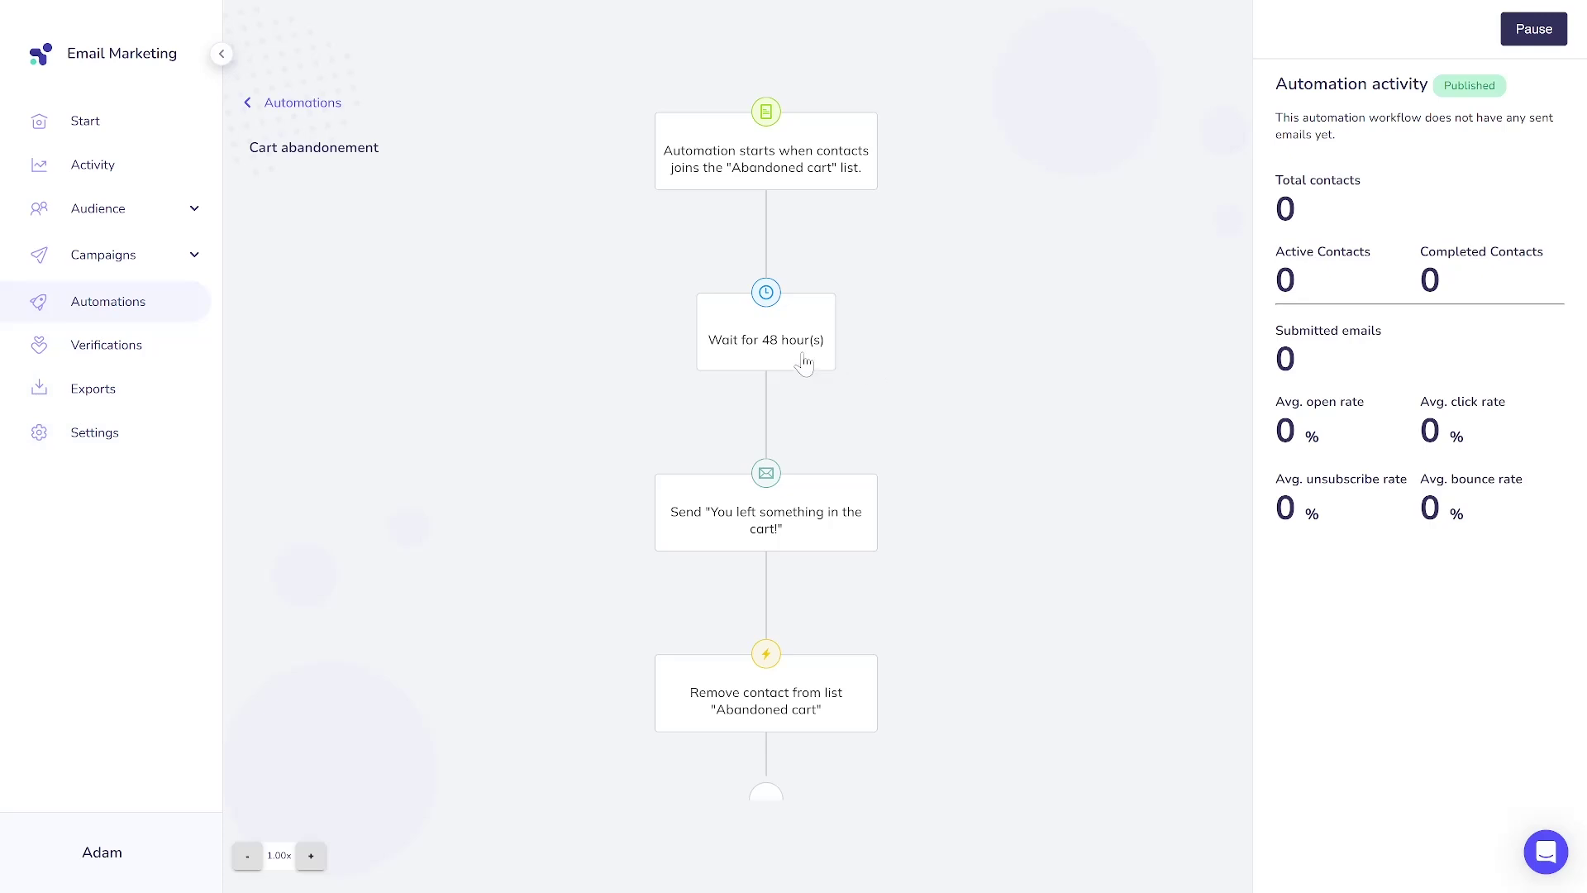
# - Complete the Notifications section and proceed to publishing the form
pyautogui.click(803, 362)
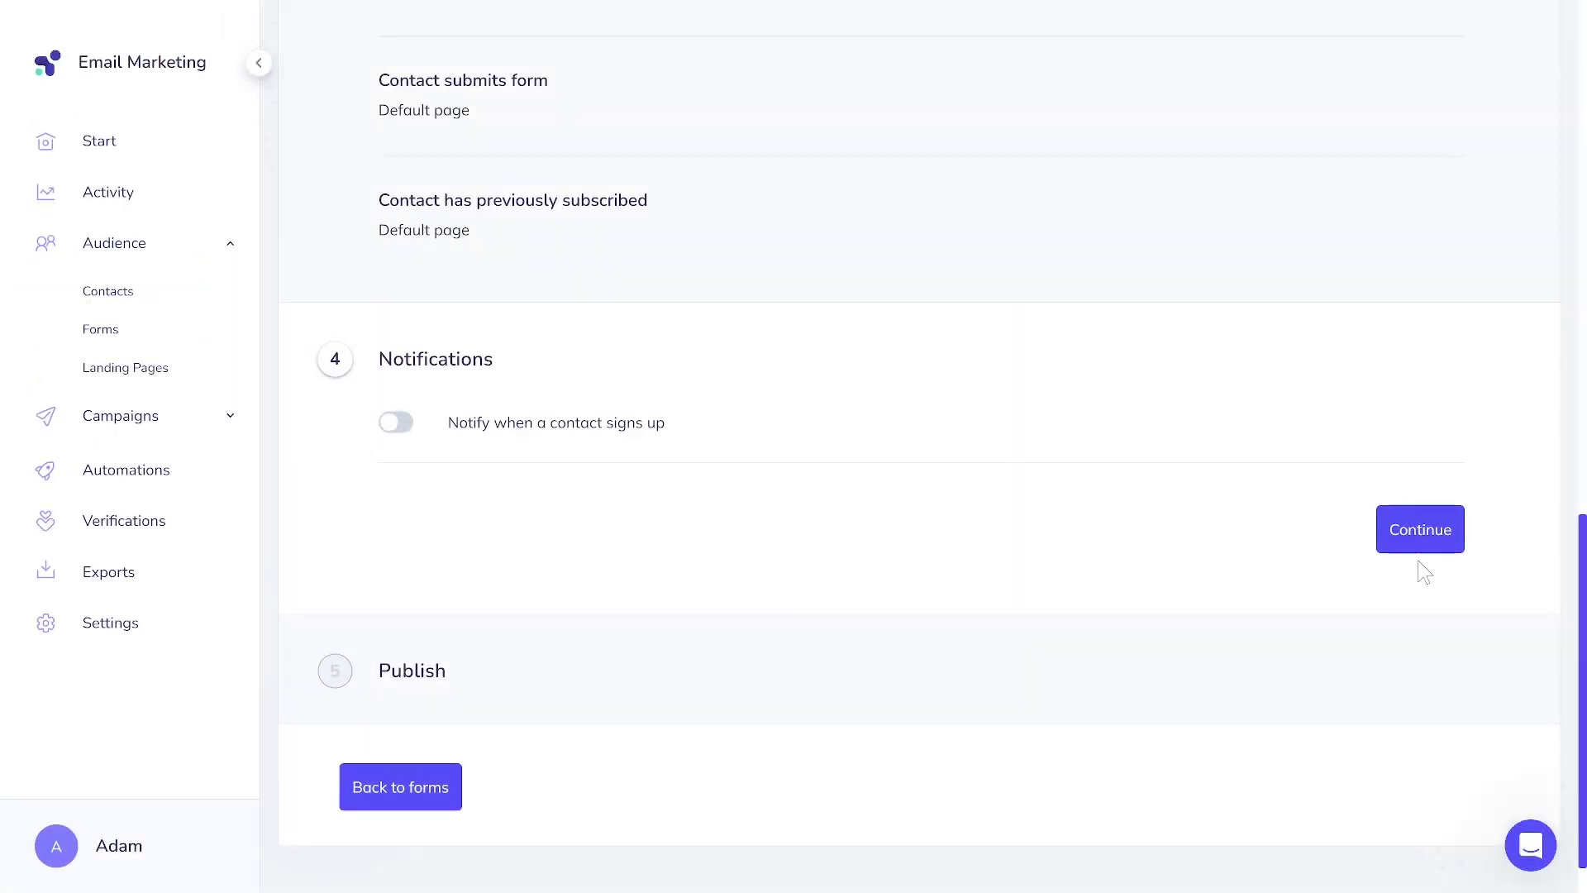
pyautogui.click(1420, 530)
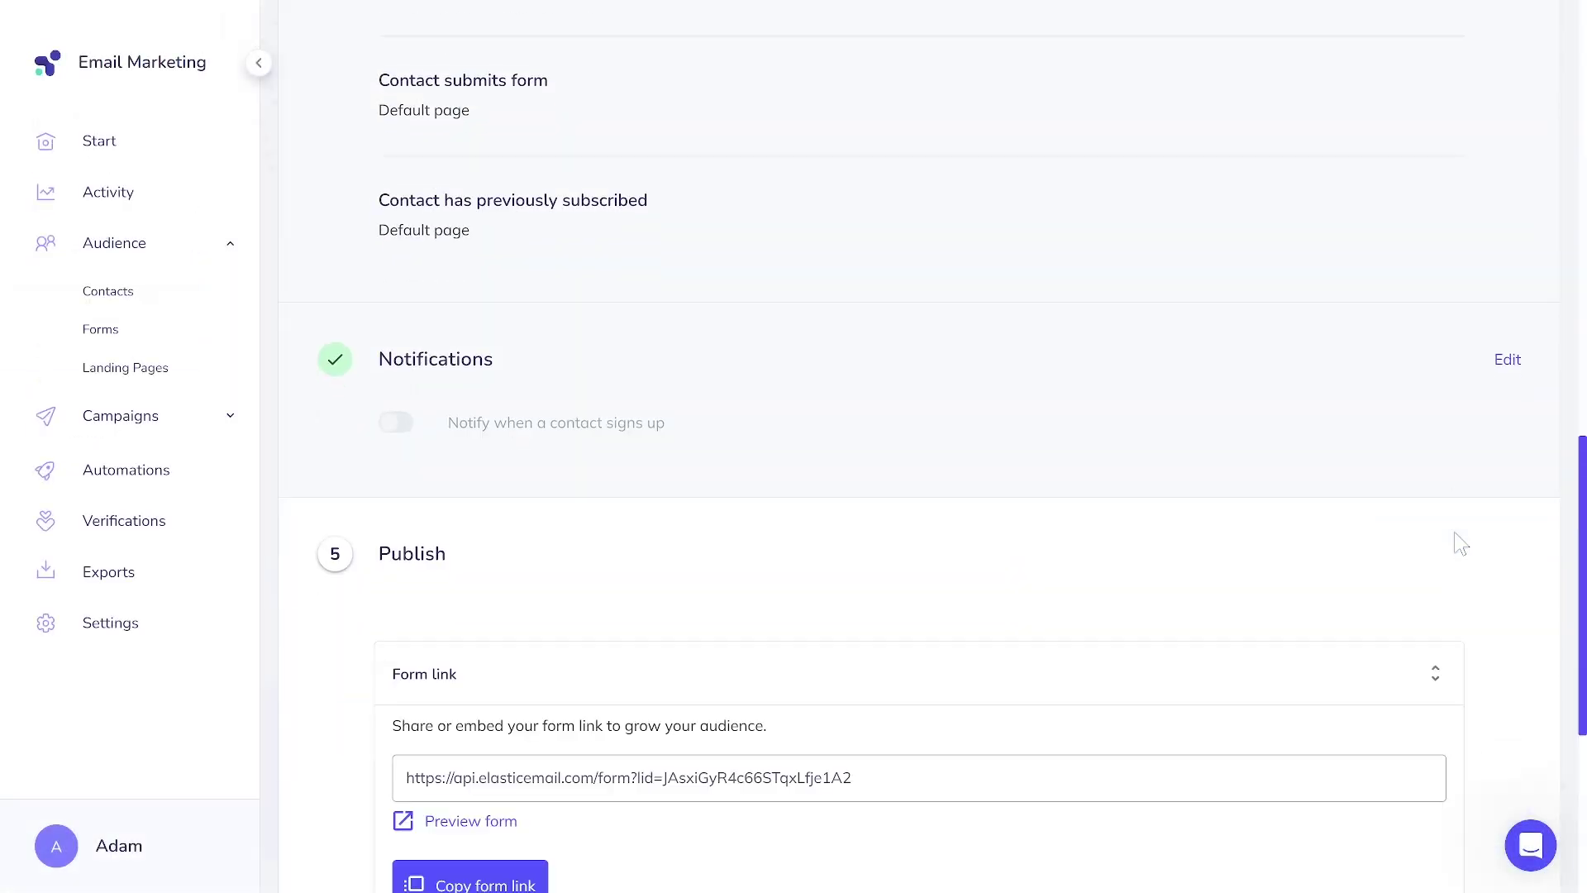
# - Examine the Publish section and the form link offered for sharing or embedding the form
pyautogui.scroll(-4, 1088, 674)
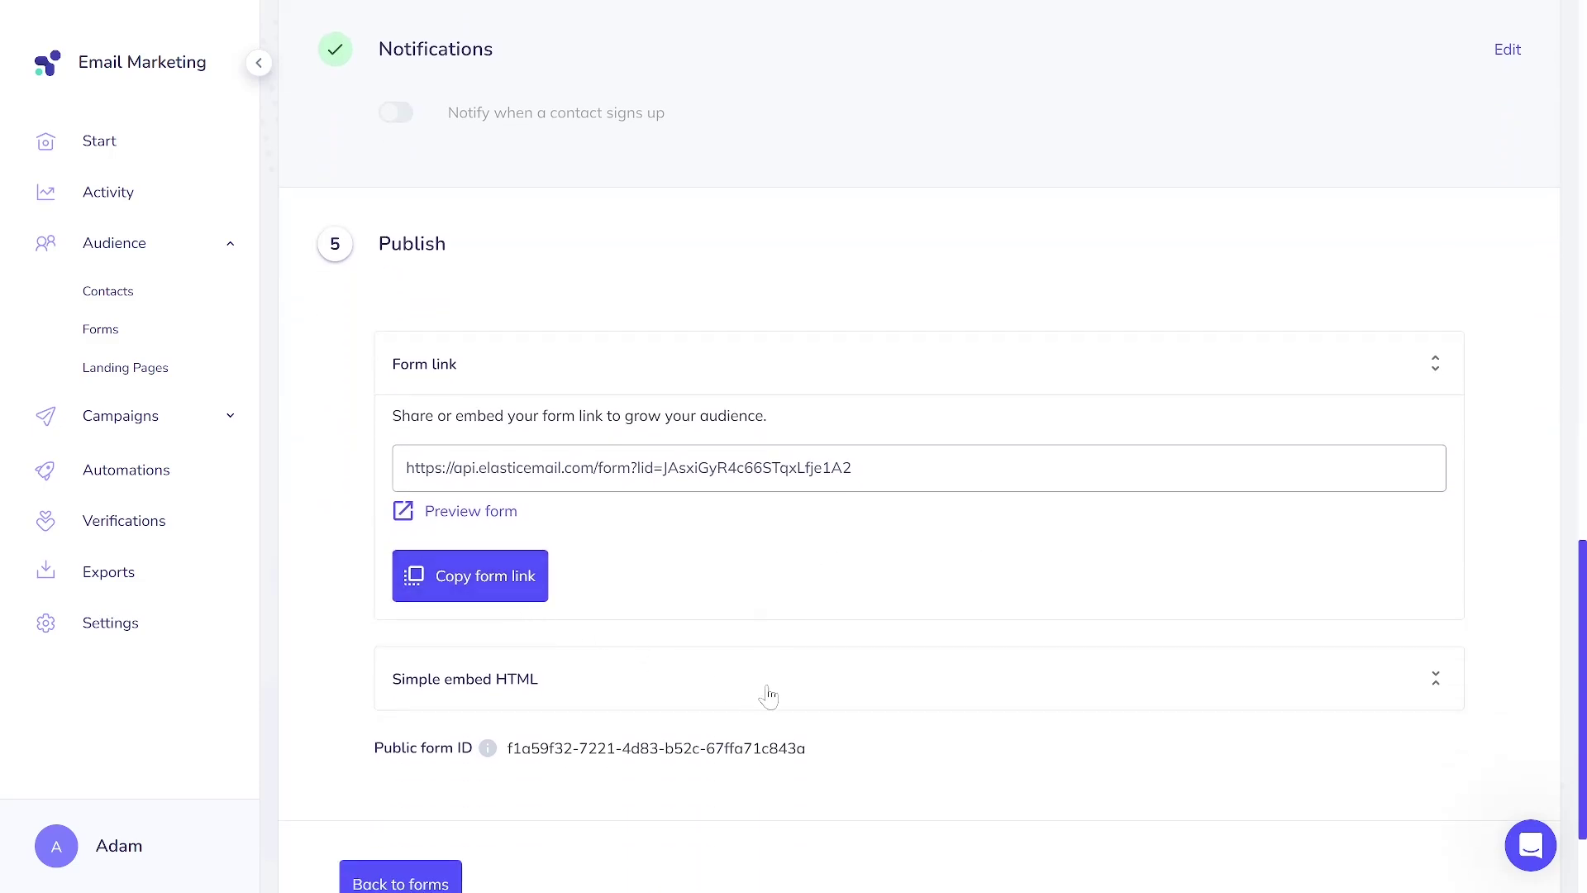
pyautogui.scroll(1, 953, 625)
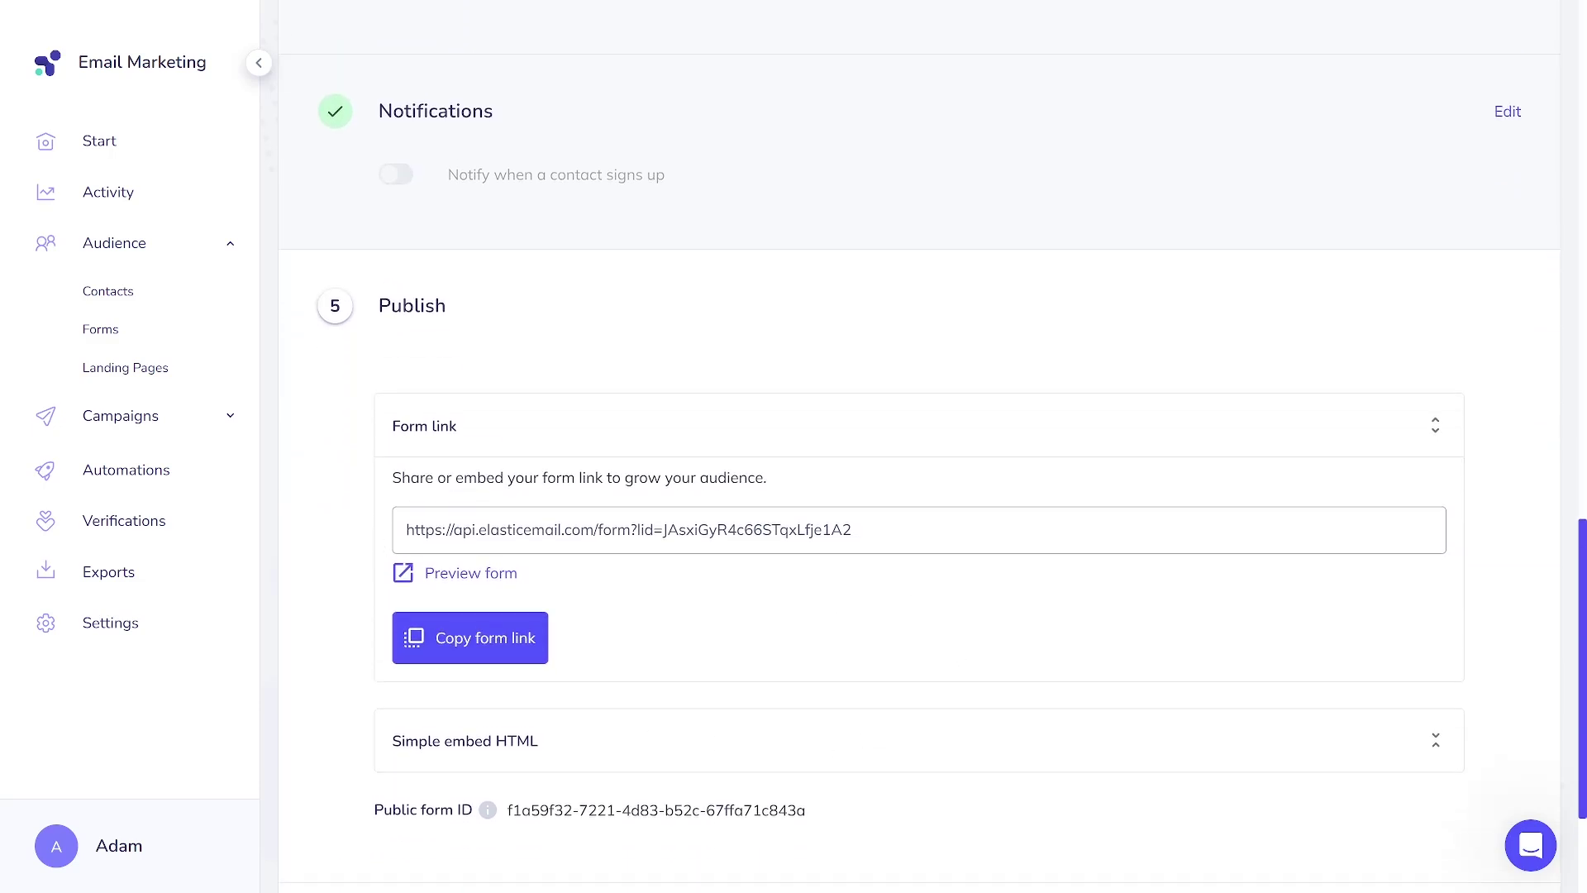
pyautogui.moveTo(454, 529); pyautogui.dragTo(613, 529)
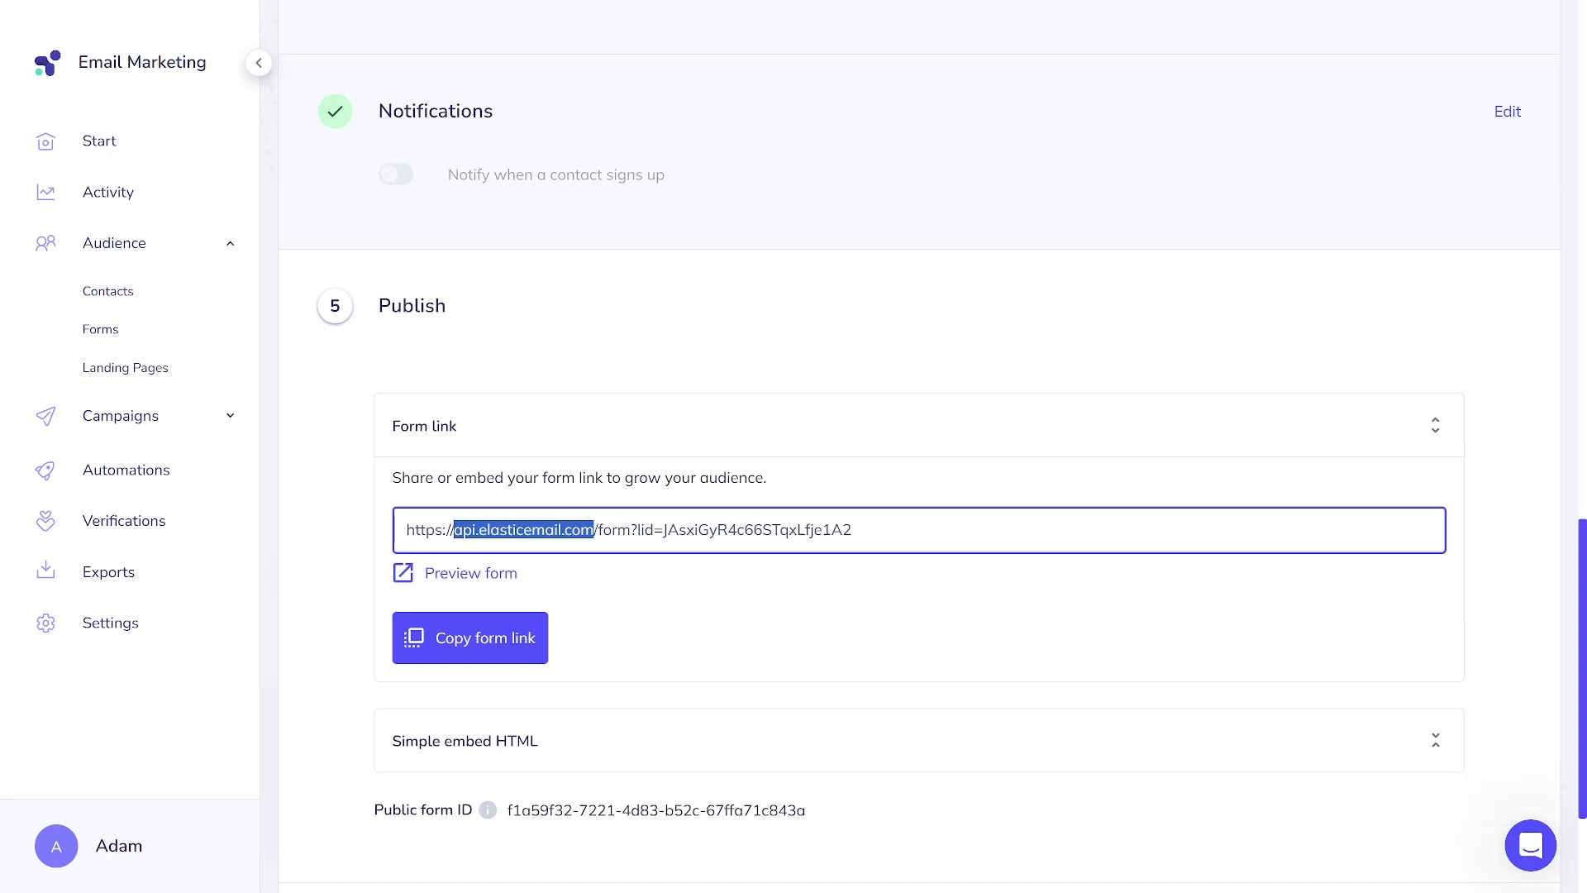
# - Expand the Simple embed HTML section and copy the form's HTML code
pyautogui.click(946, 744)
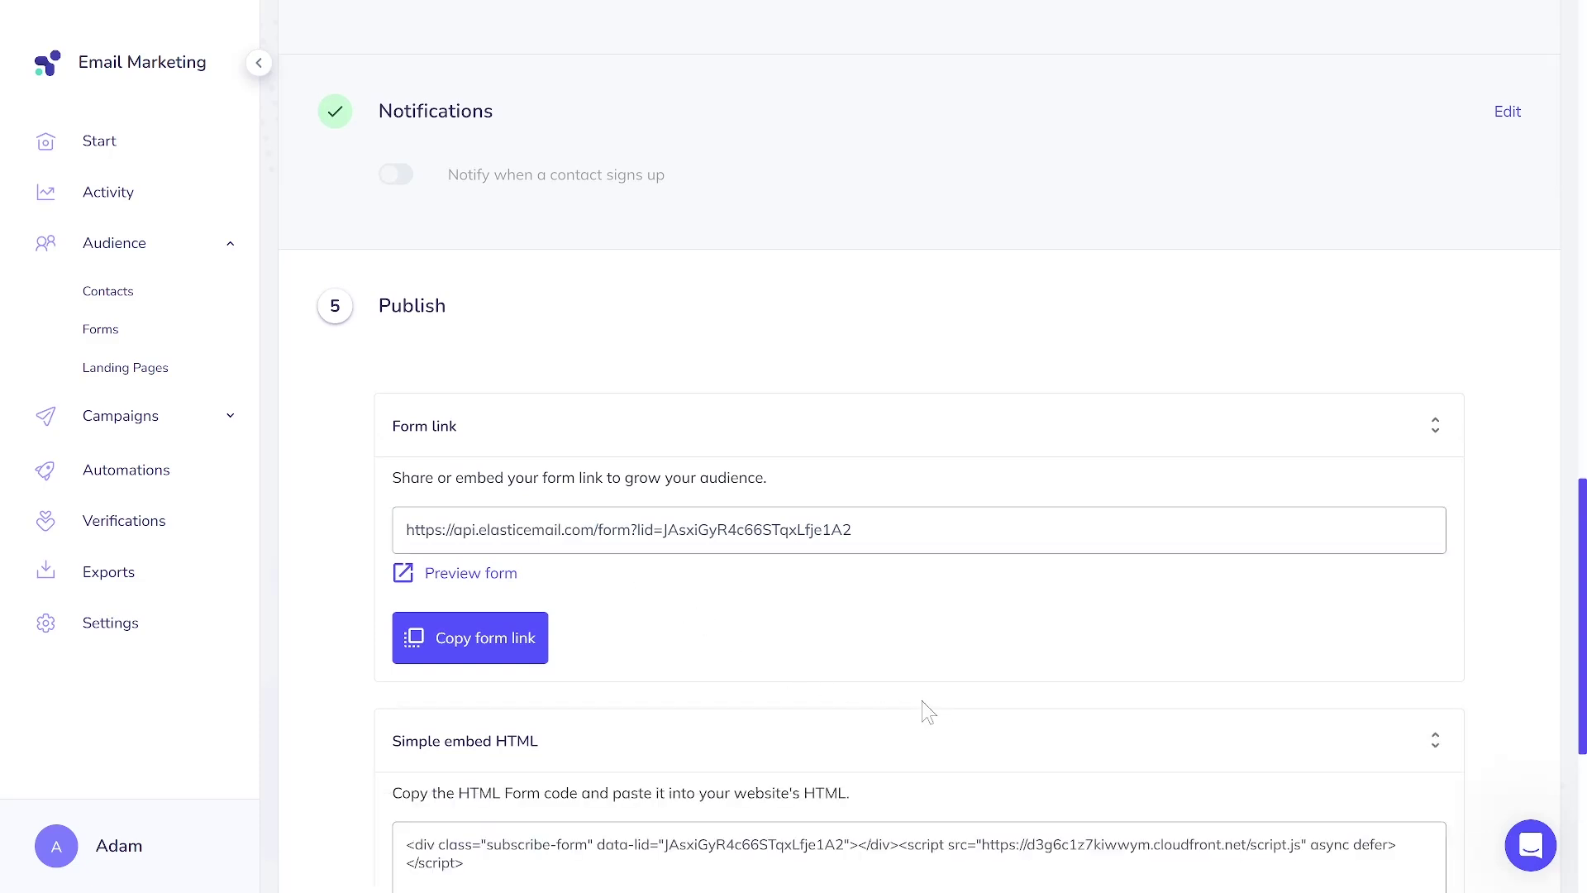
pyautogui.scroll(-2, 921, 708)
pyautogui.tripleClick(918, 744)
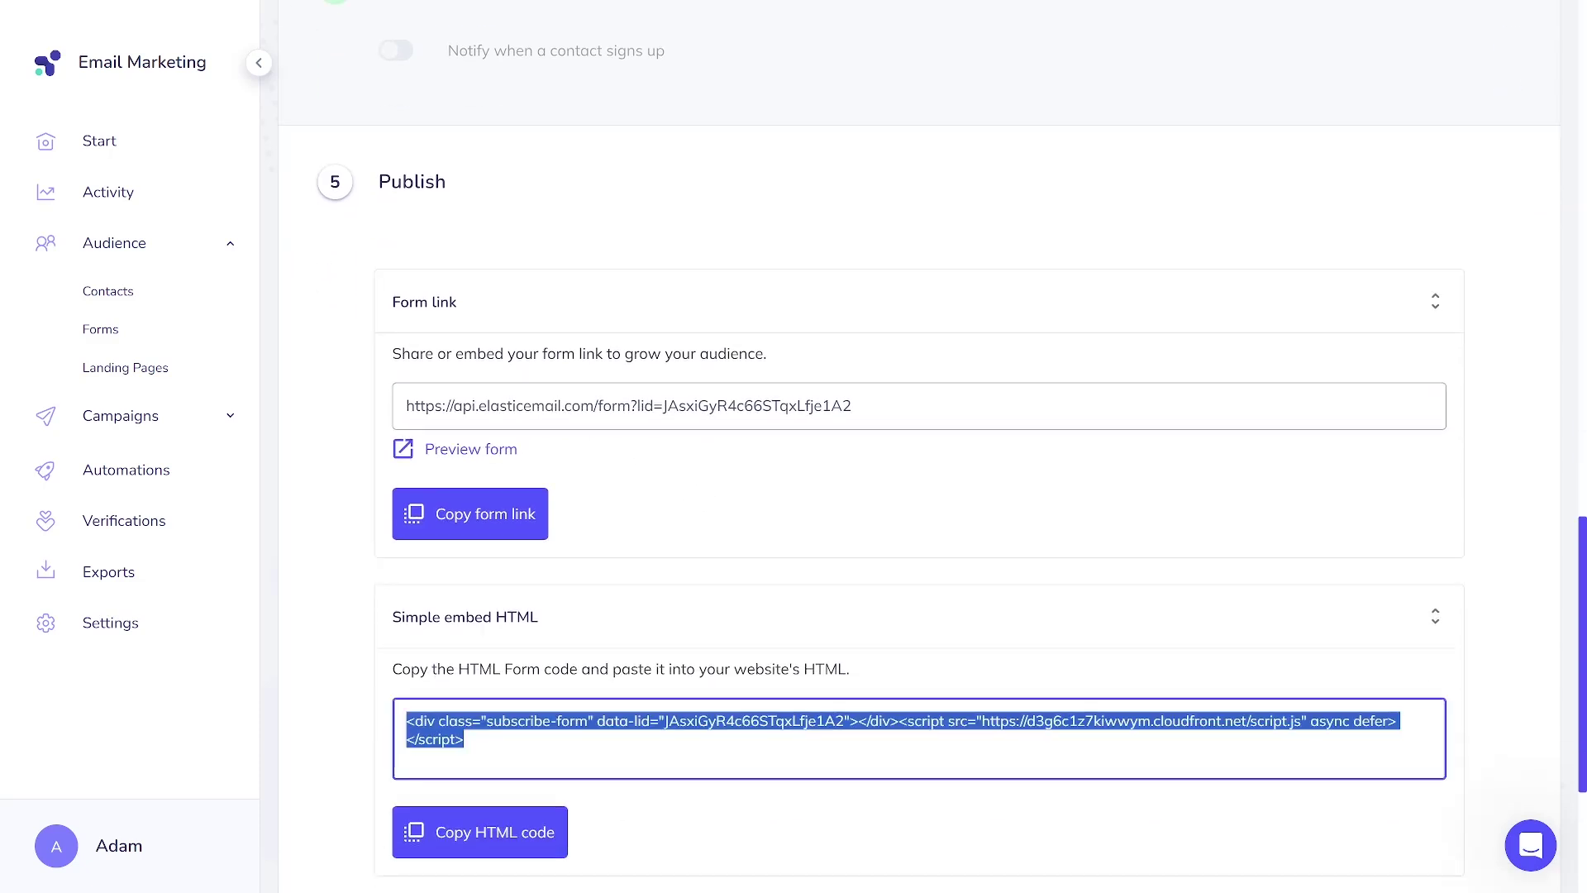
pyautogui.click(548, 832)
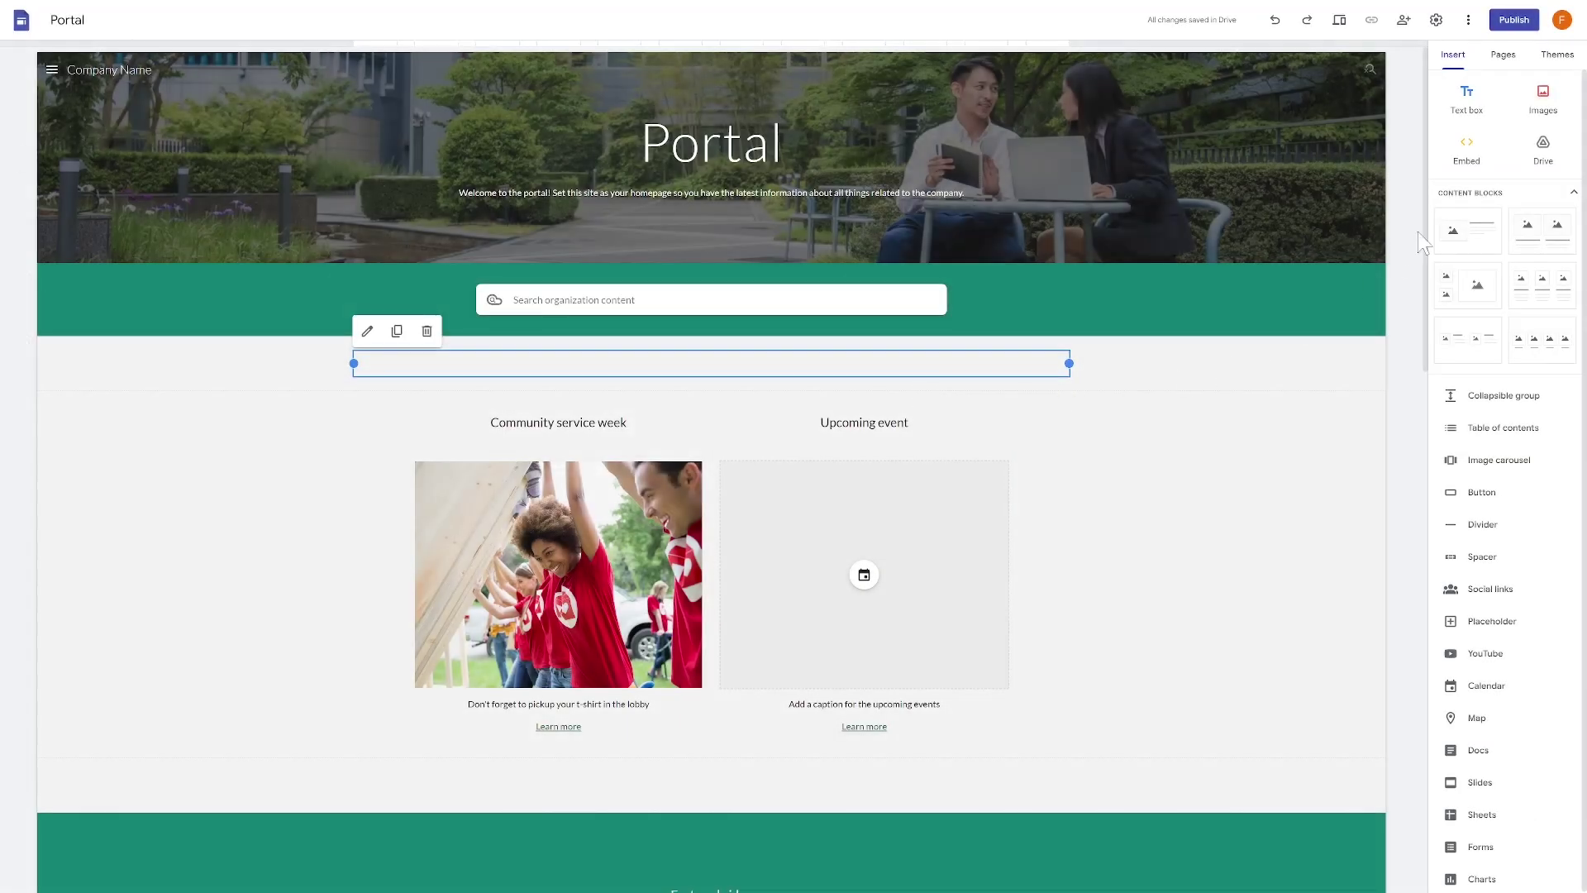
# - Switch to the Portal page in Google Sites, insert the copied form HTML as an embed, and make the embedded form taller
pyautogui.click(1478, 165)
pyautogui.click(700, 392)
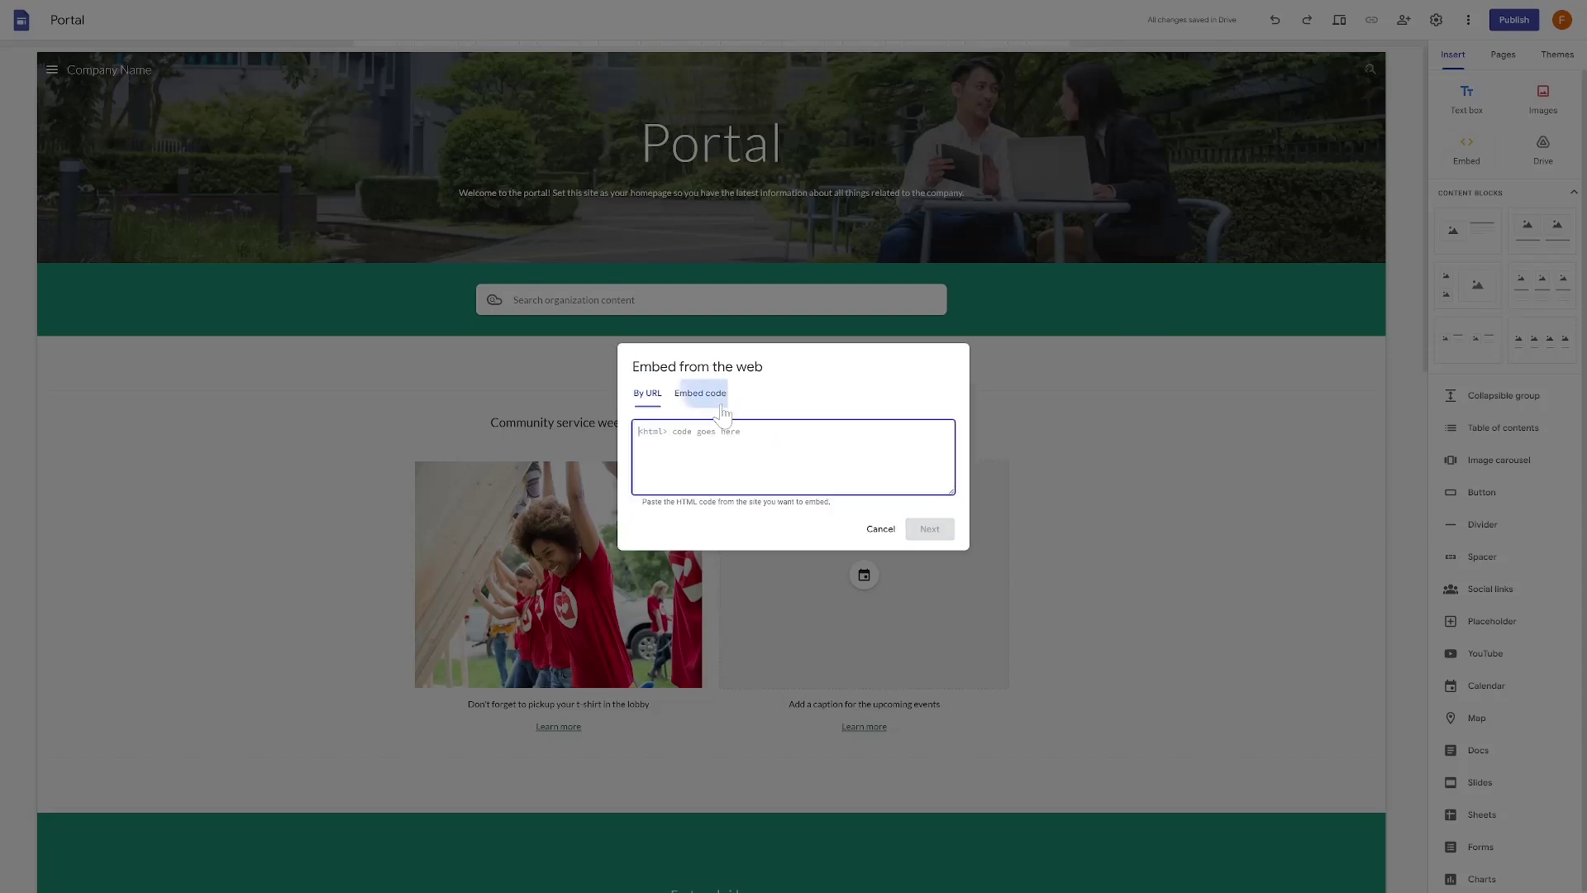
pyautogui.hotkey('ctrl', 'v')
pyautogui.click(940, 533)
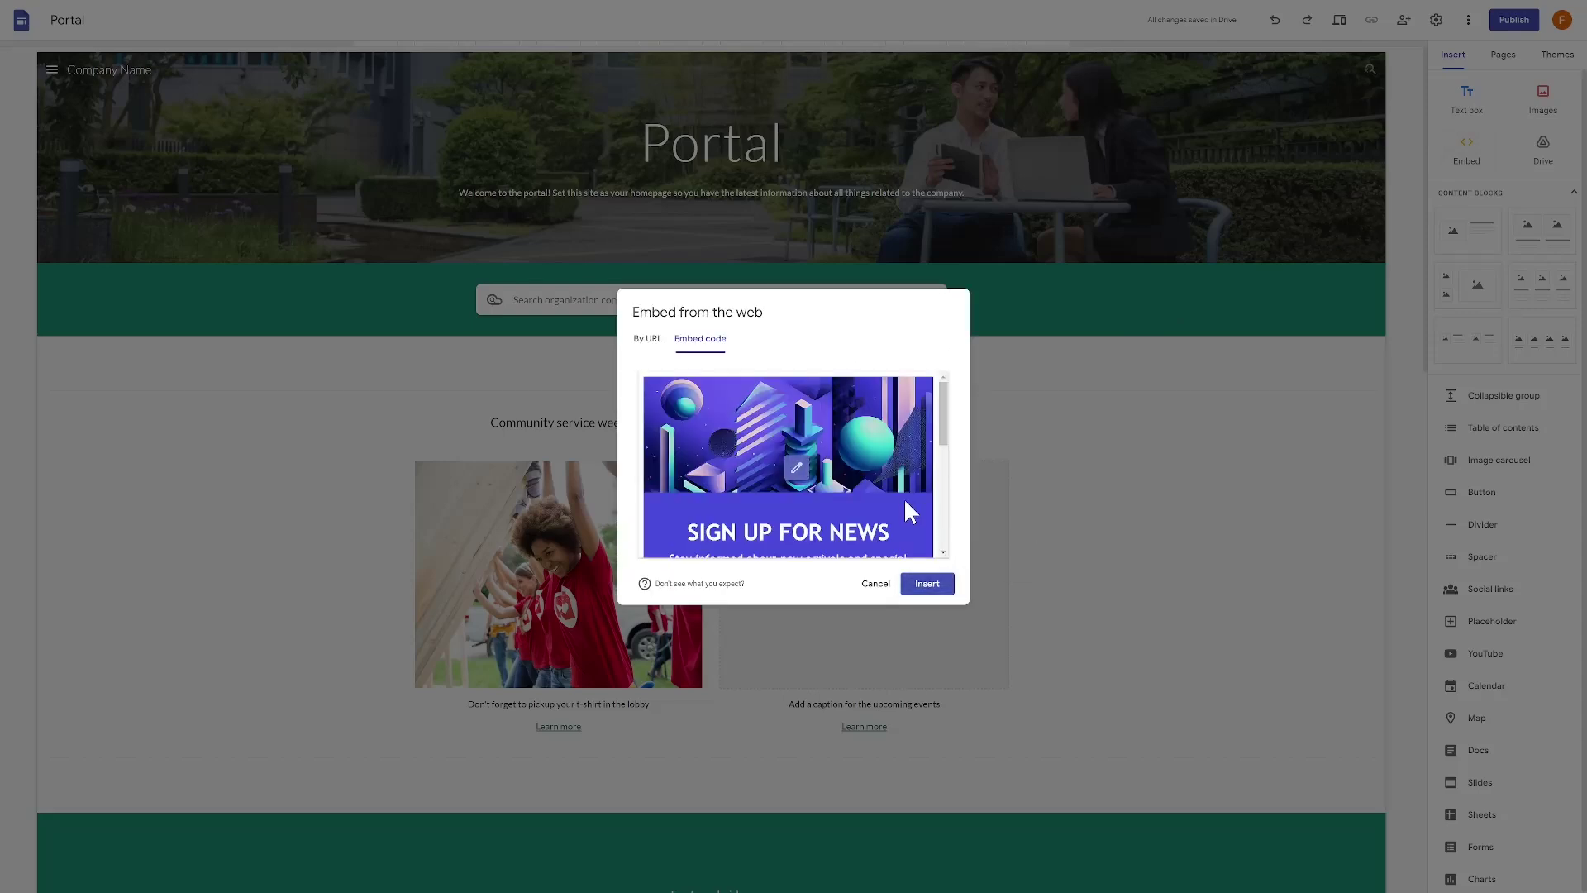
pyautogui.click(923, 586)
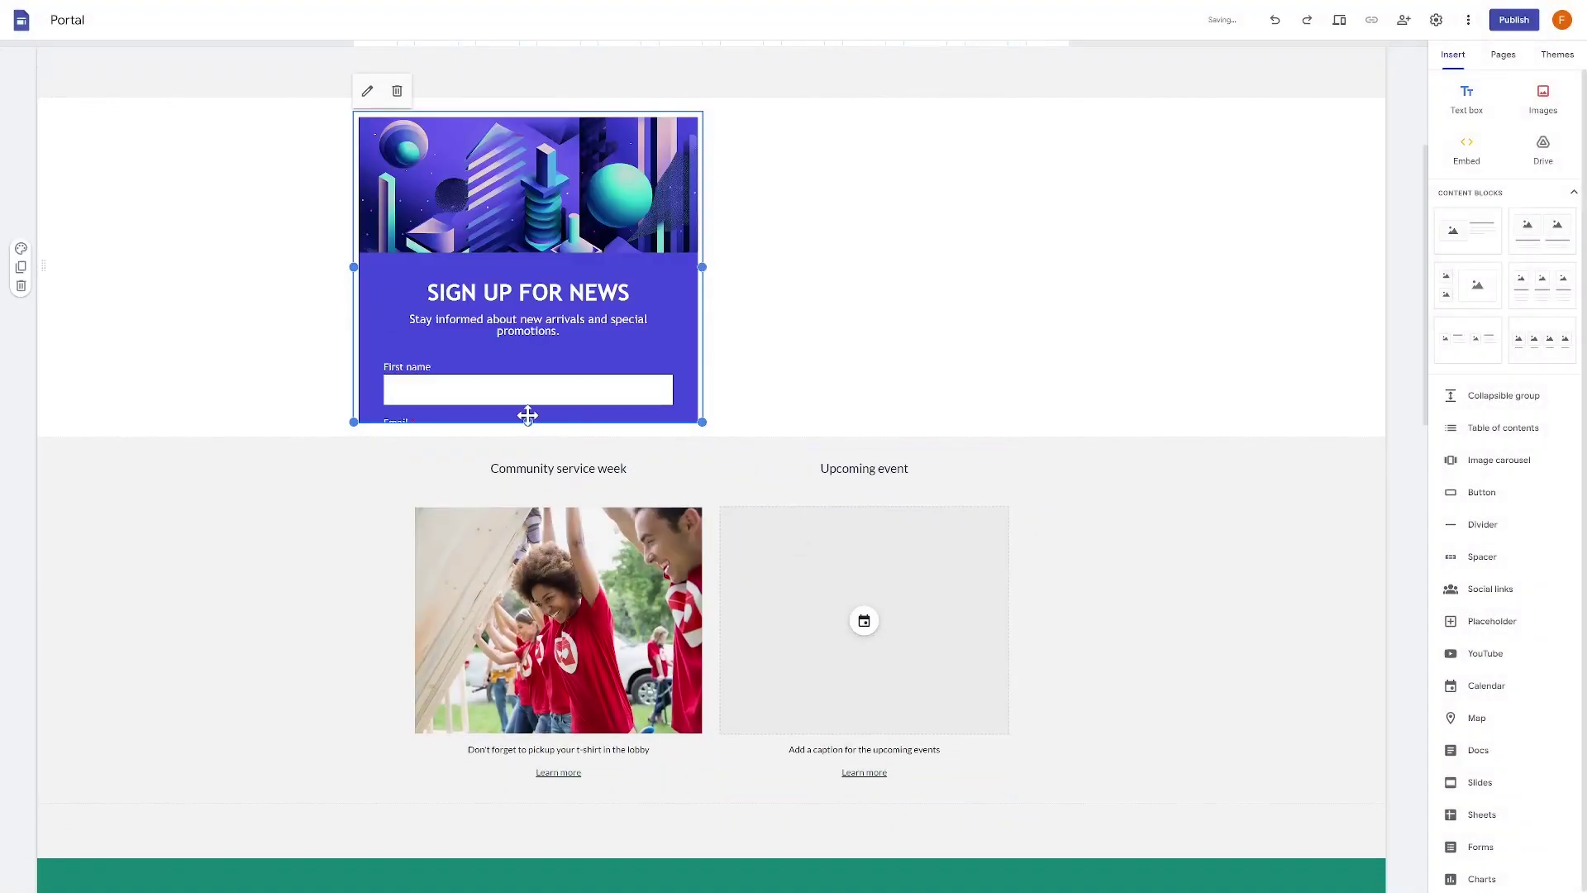
pyautogui.moveTo(528, 421); pyautogui.dragTo(546, 608)
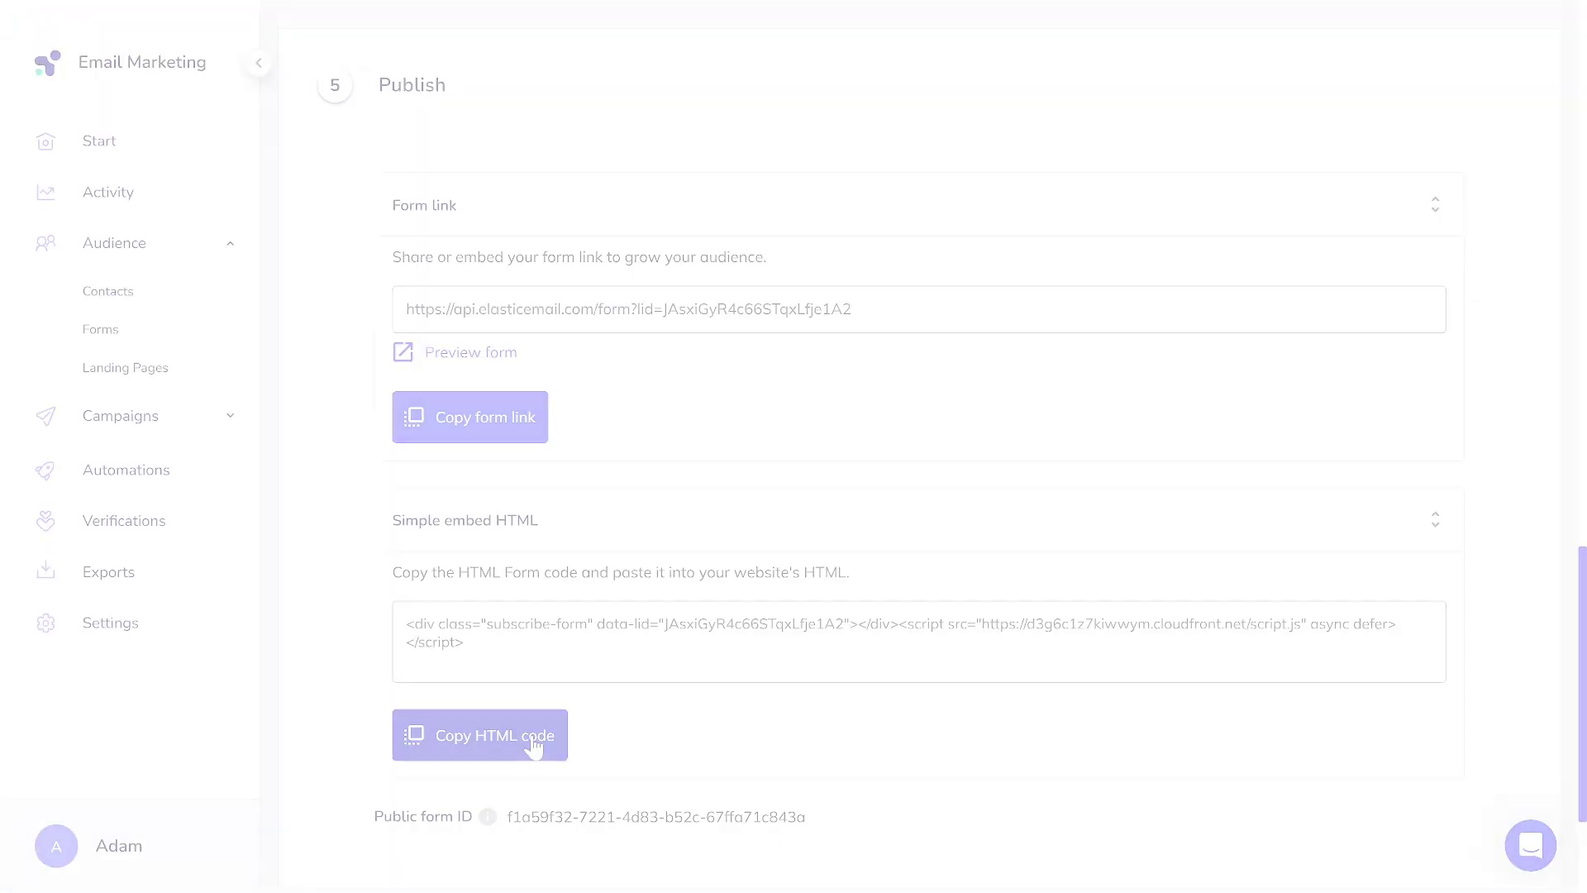
# - Return to Elastic Email's forms list and open "Tutorial form" from there
pyautogui.click(161, 342)
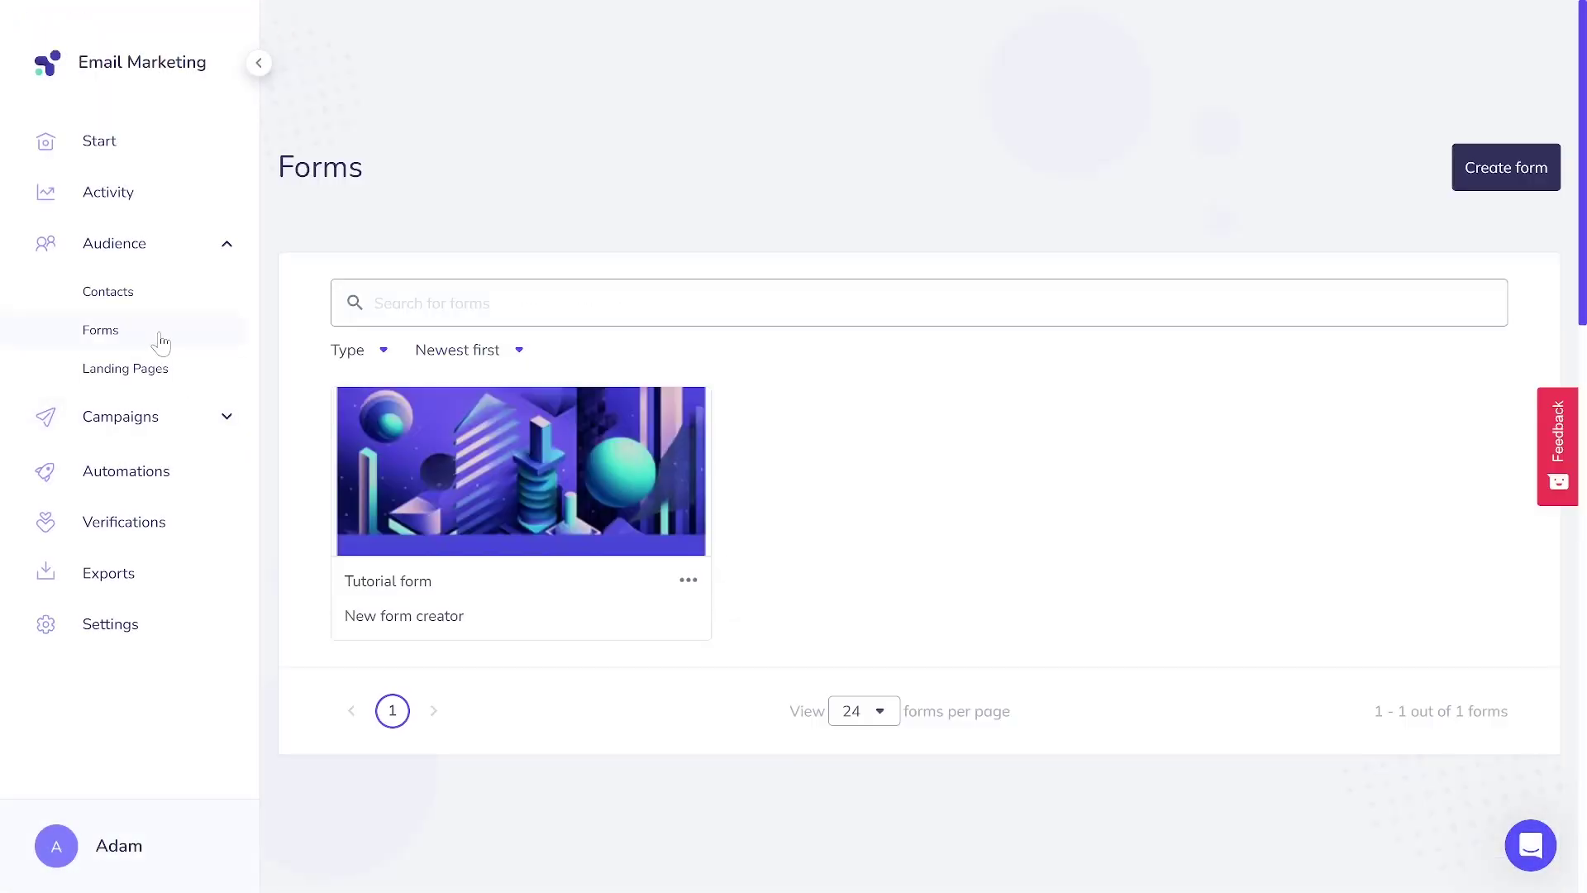
pyautogui.click(689, 580)
pyautogui.click(557, 498)
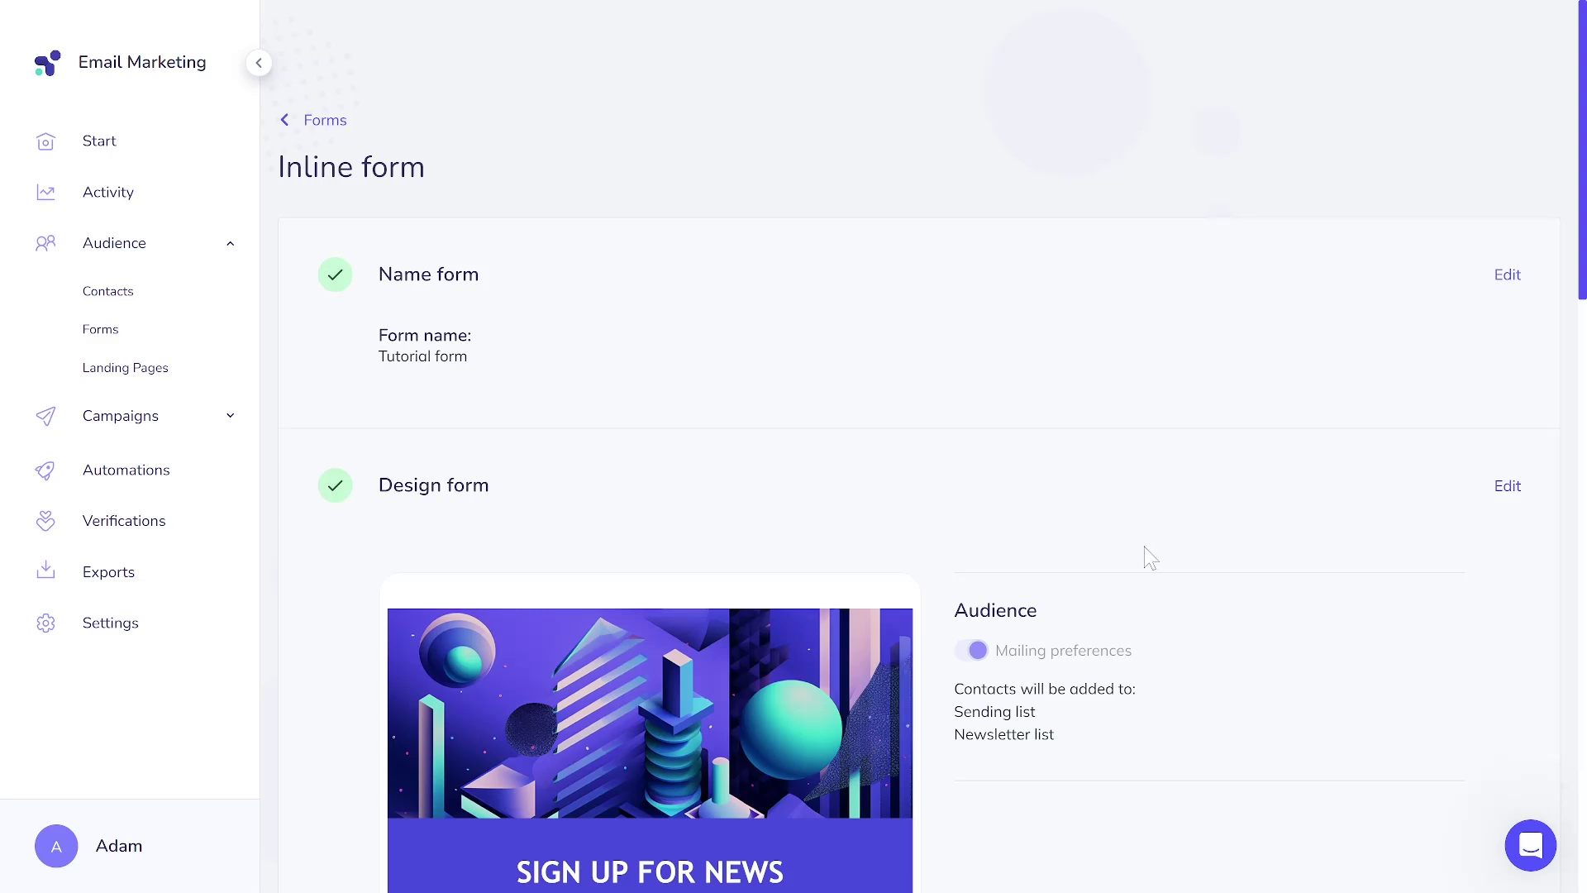
# - Open the support chat and start a new message to the support team
pyautogui.click(1515, 858)
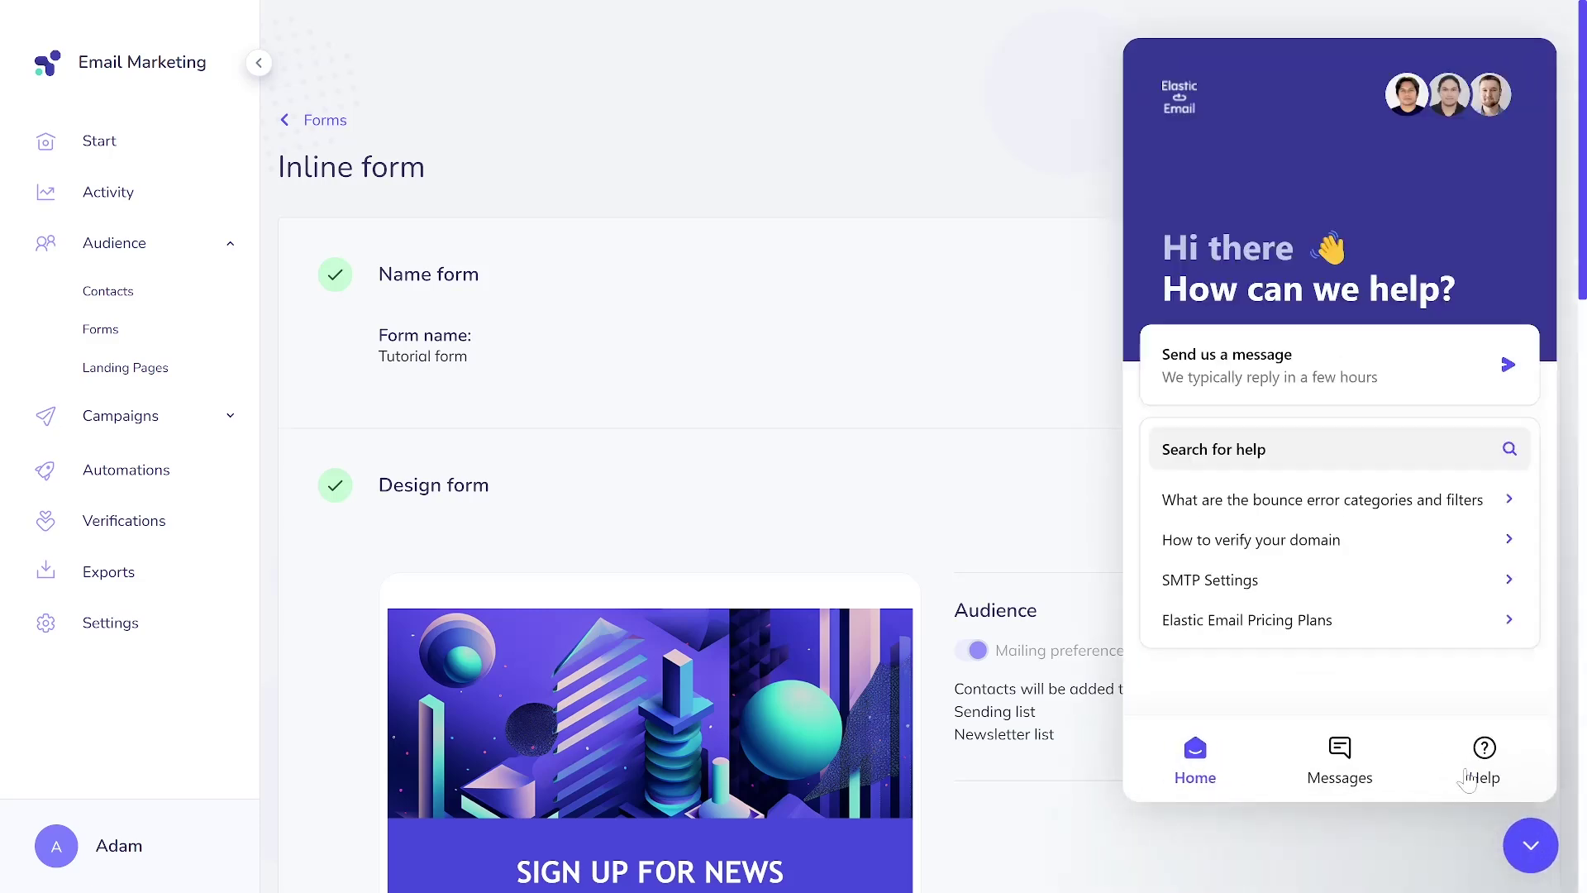
pyautogui.click(1248, 382)
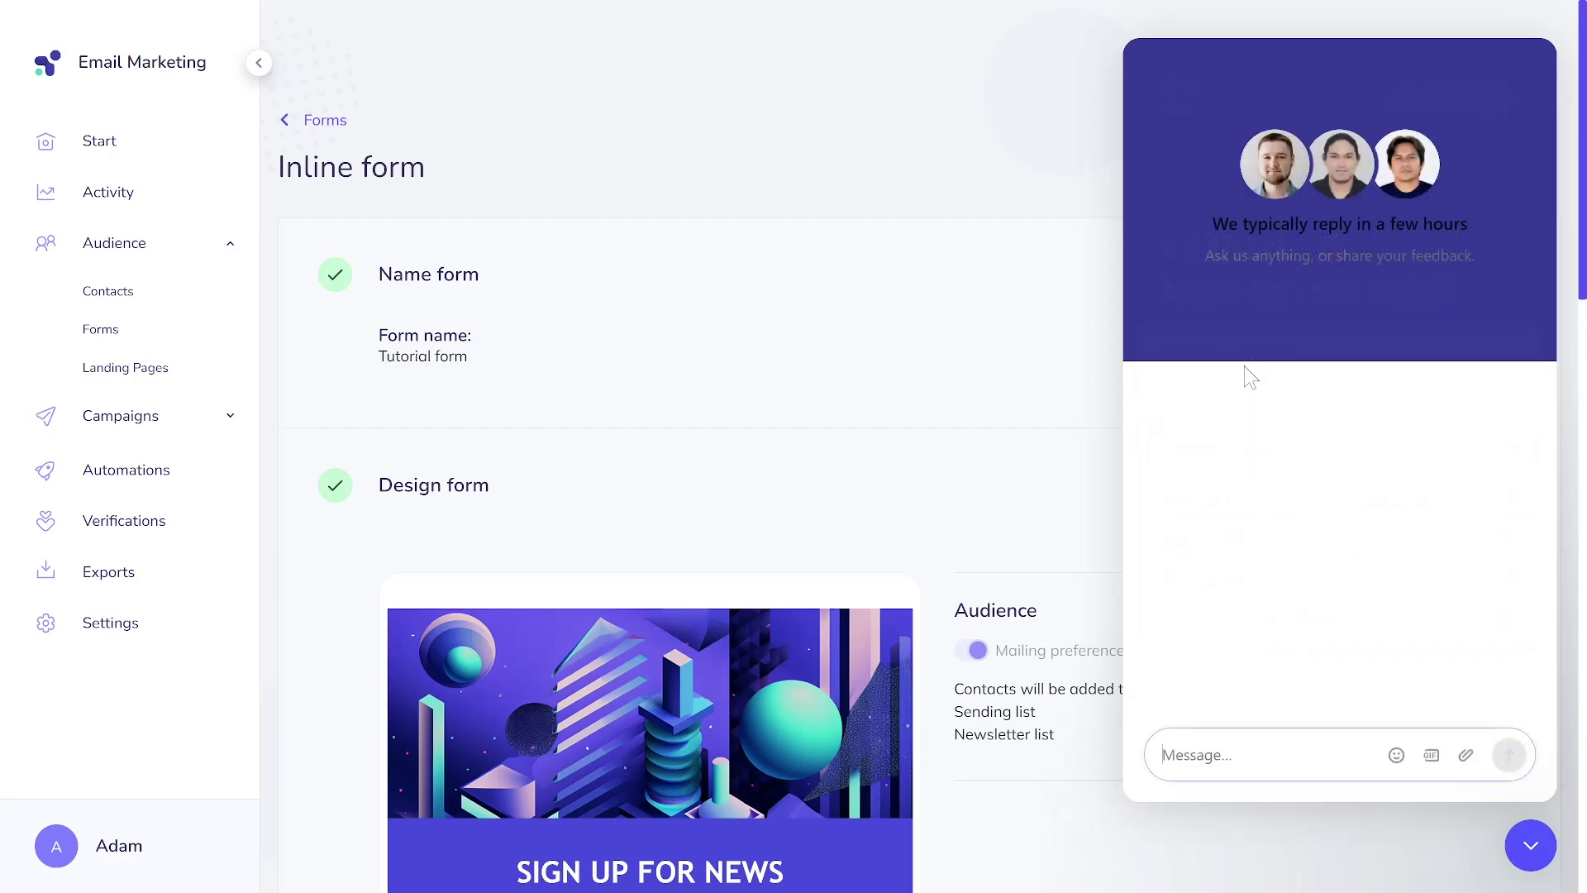